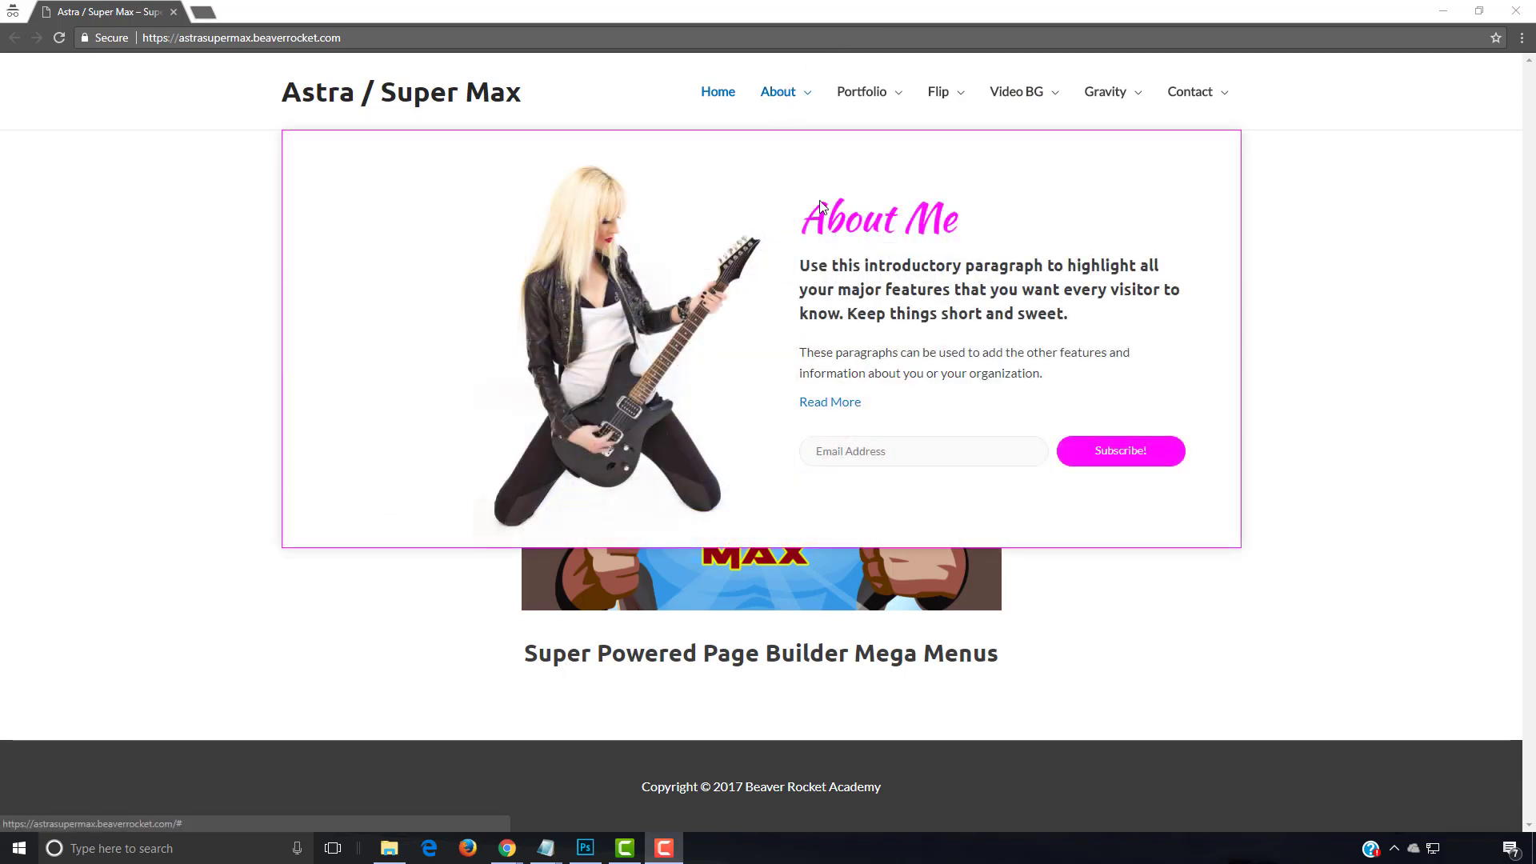
pyautogui.click(846, 455)
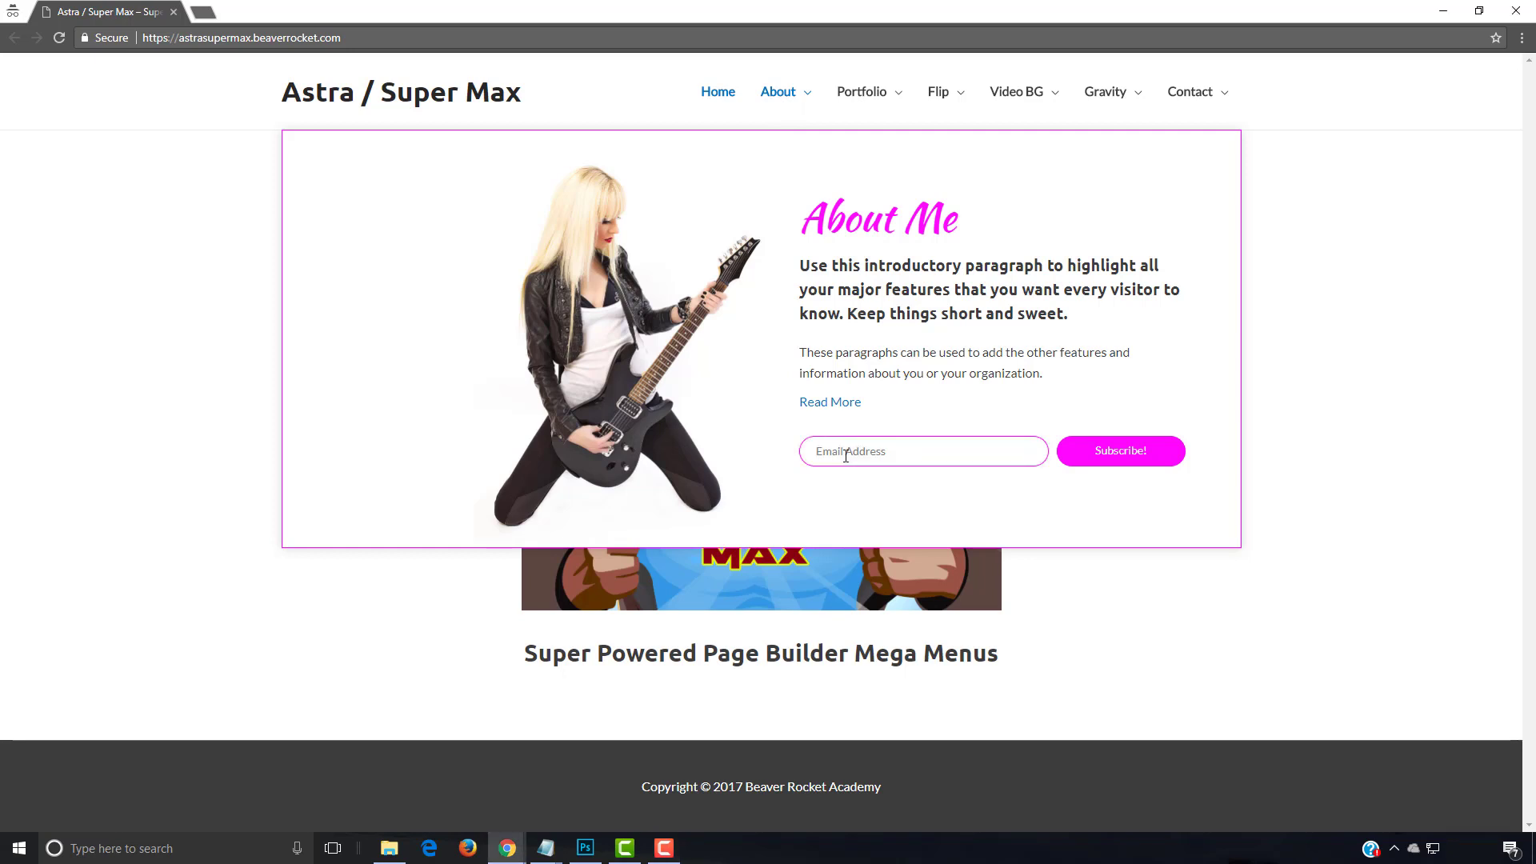
pyautogui.write('test')
pyautogui.write('@test')
pyautogui.write('.com')
pyautogui.click(1105, 457)
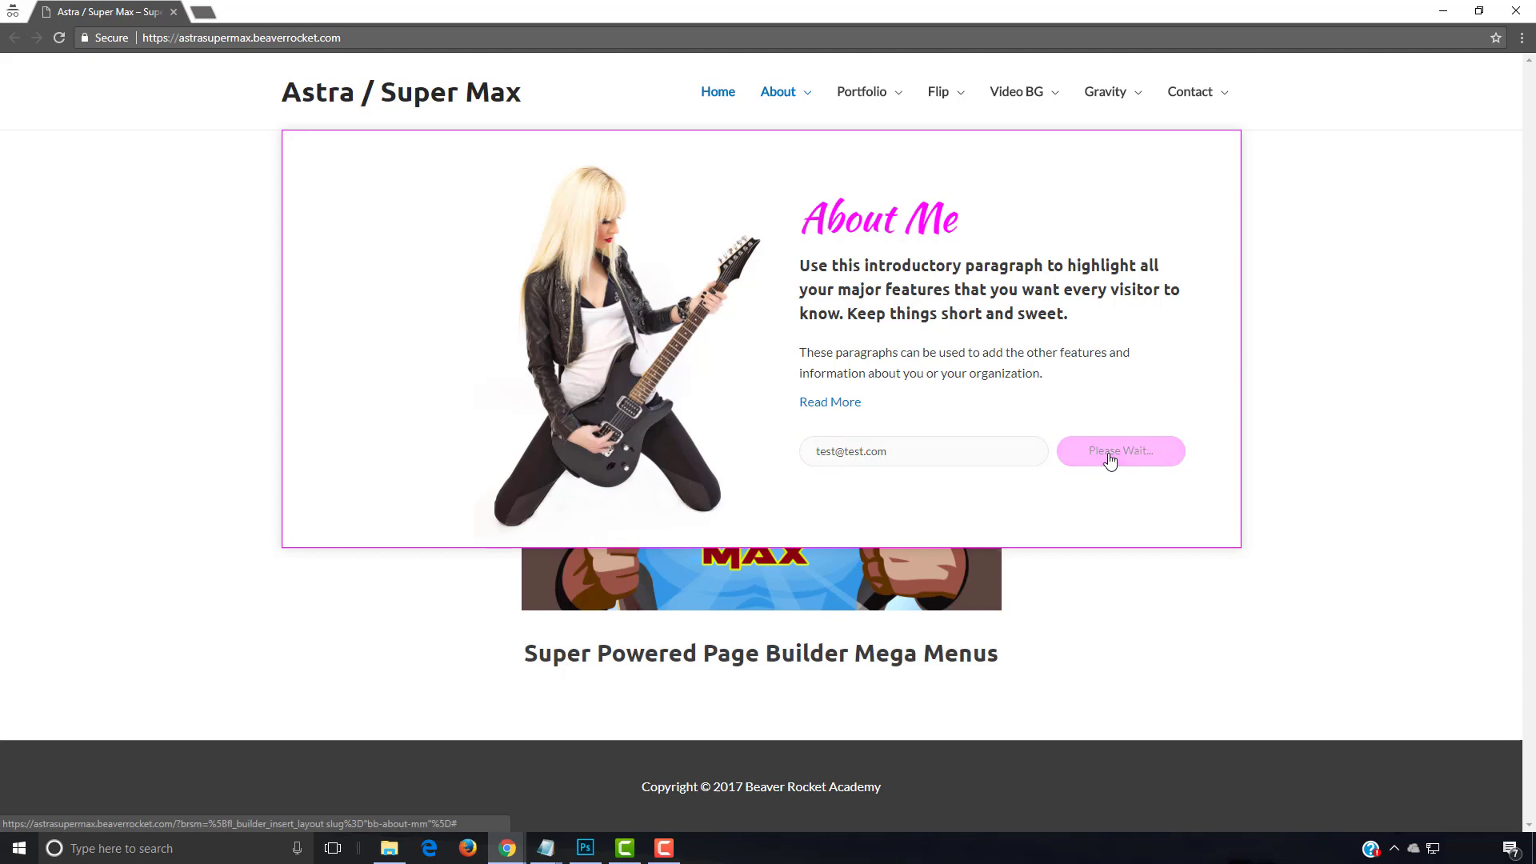
pyautogui.press('F10')
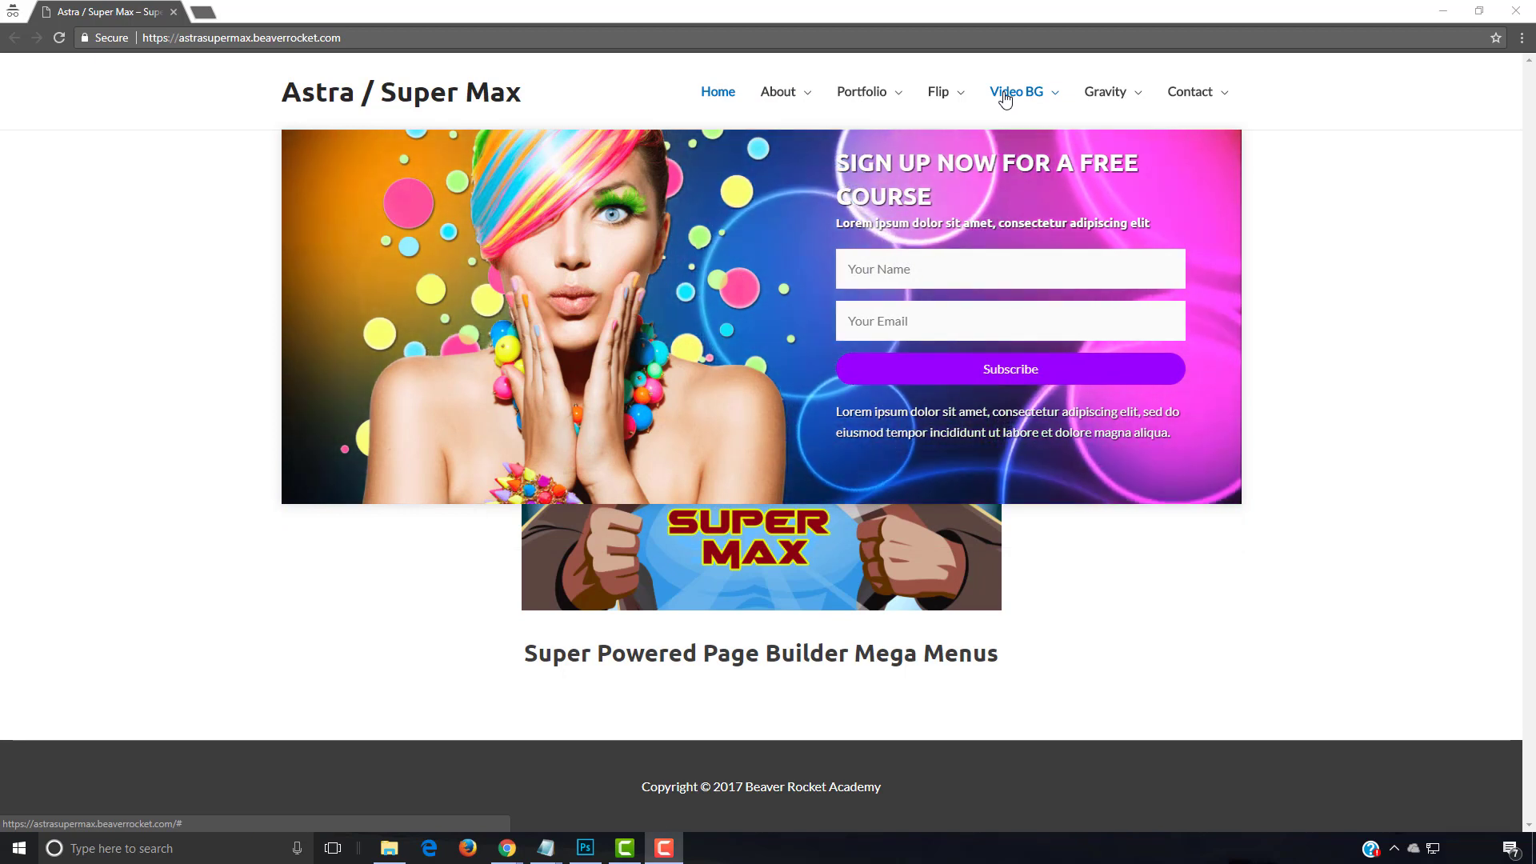
pyautogui.click(921, 270)
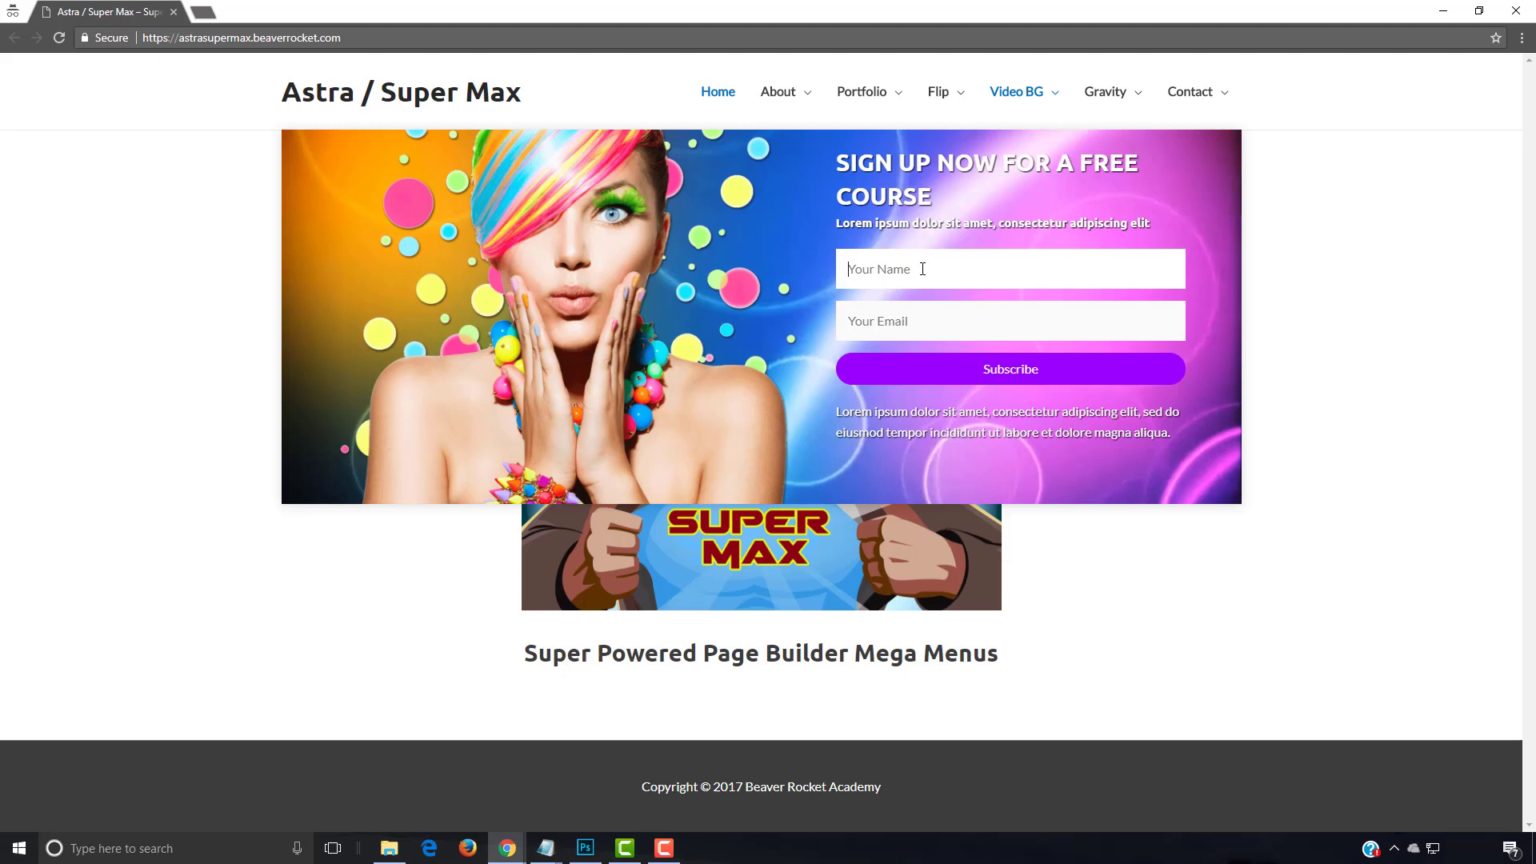
pyautogui.write('Rob')
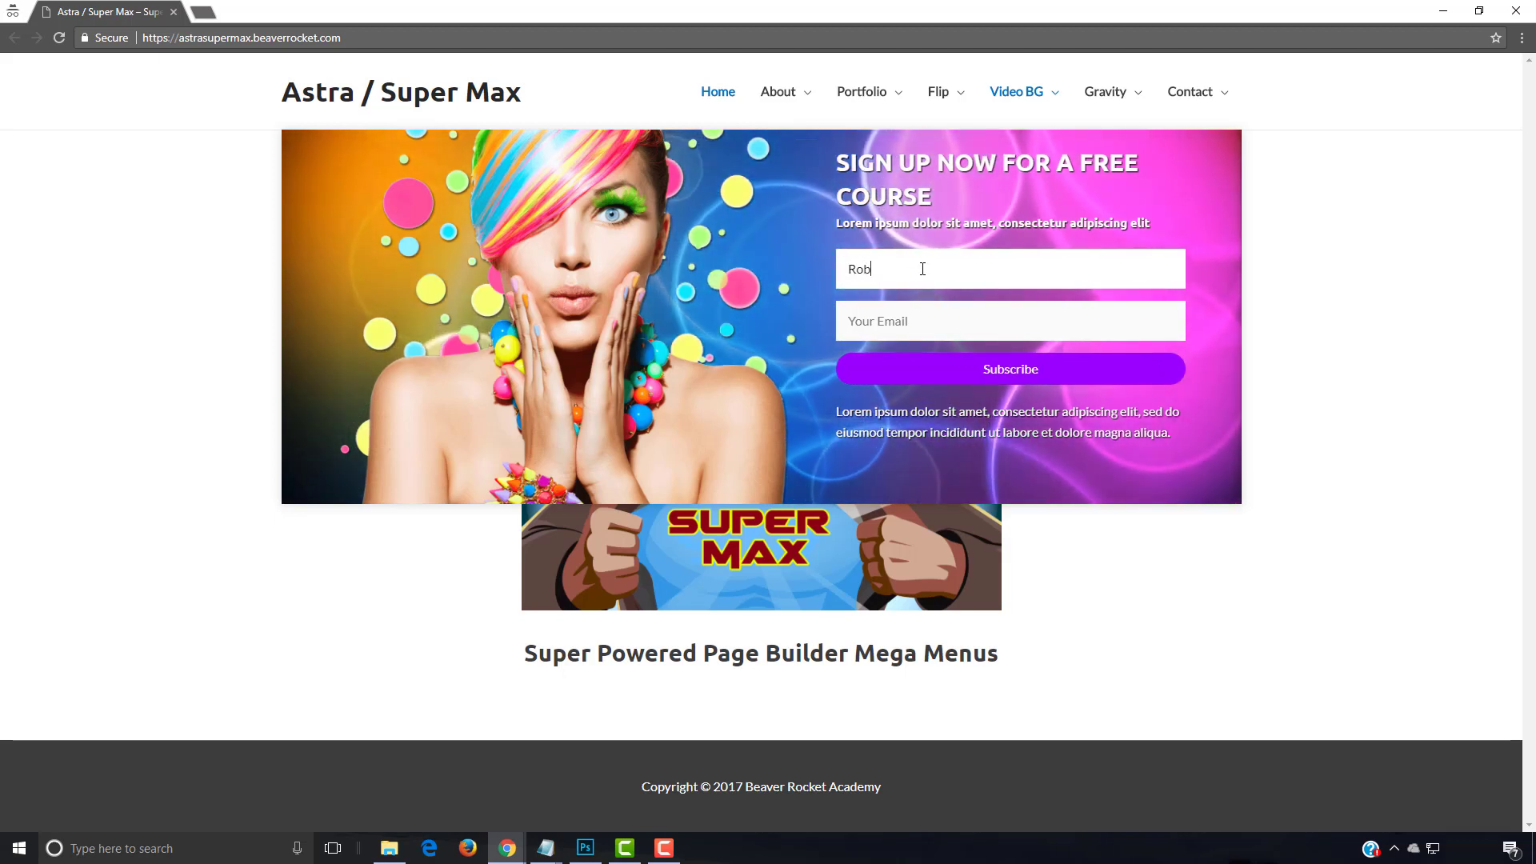
pyautogui.write('ertr')
pyautogui.press('BackSpace')
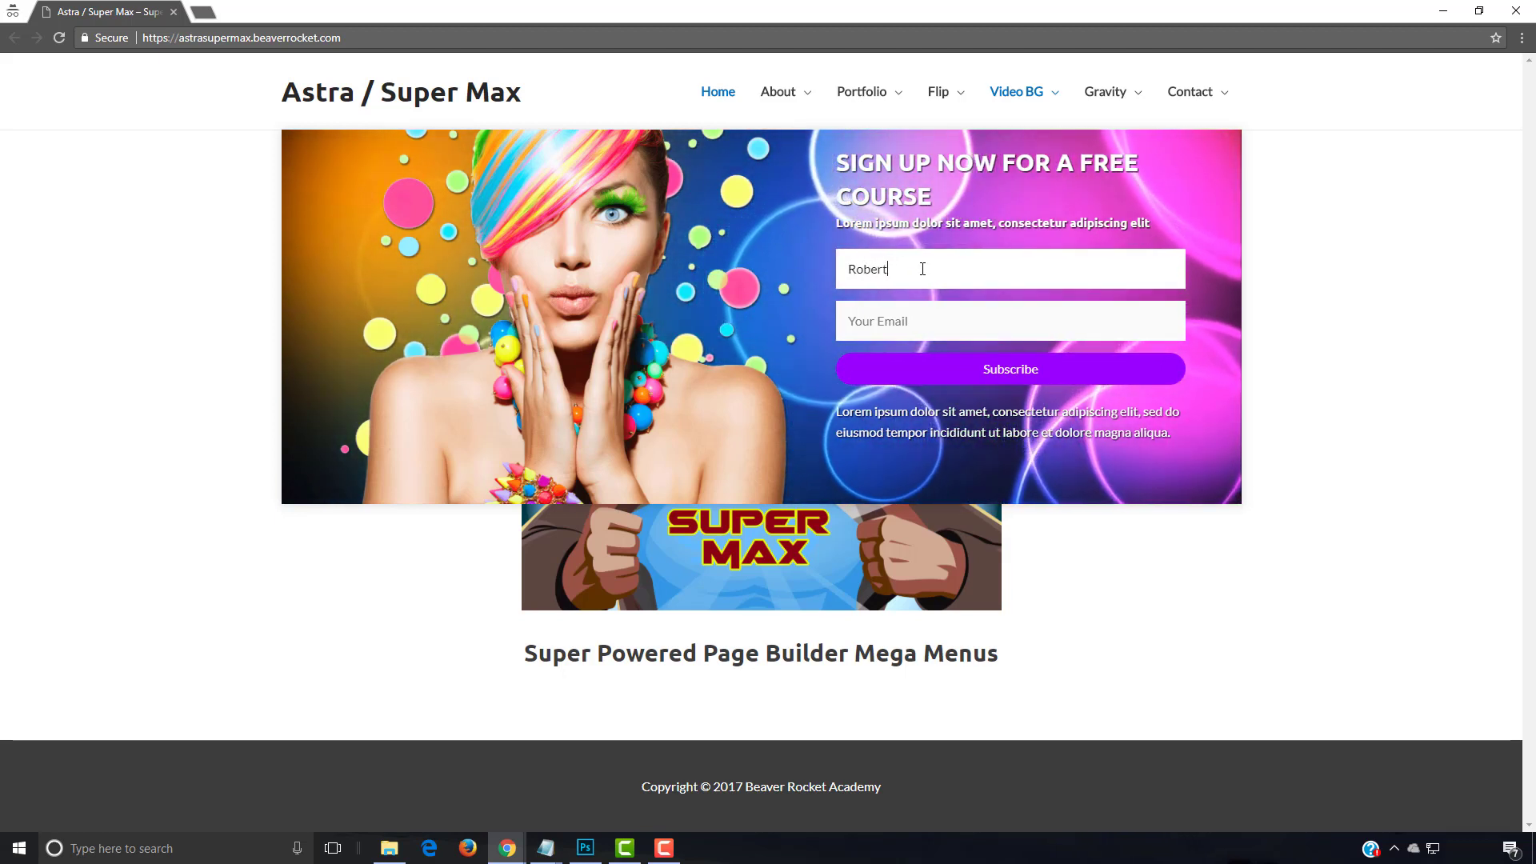
pyautogui.click(940, 383)
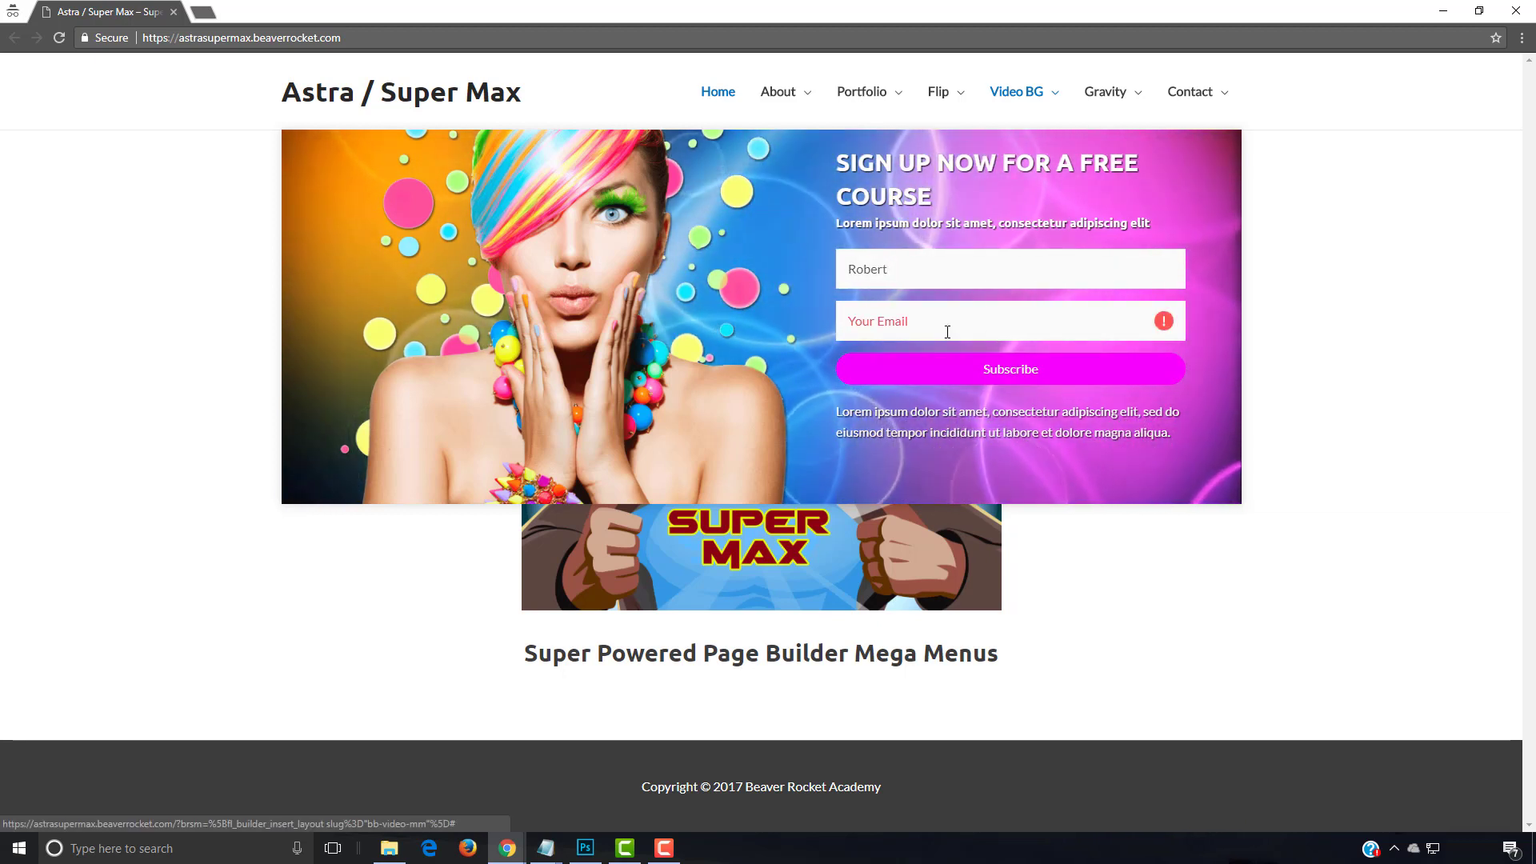
pyautogui.click(900, 332)
pyautogui.write('test')
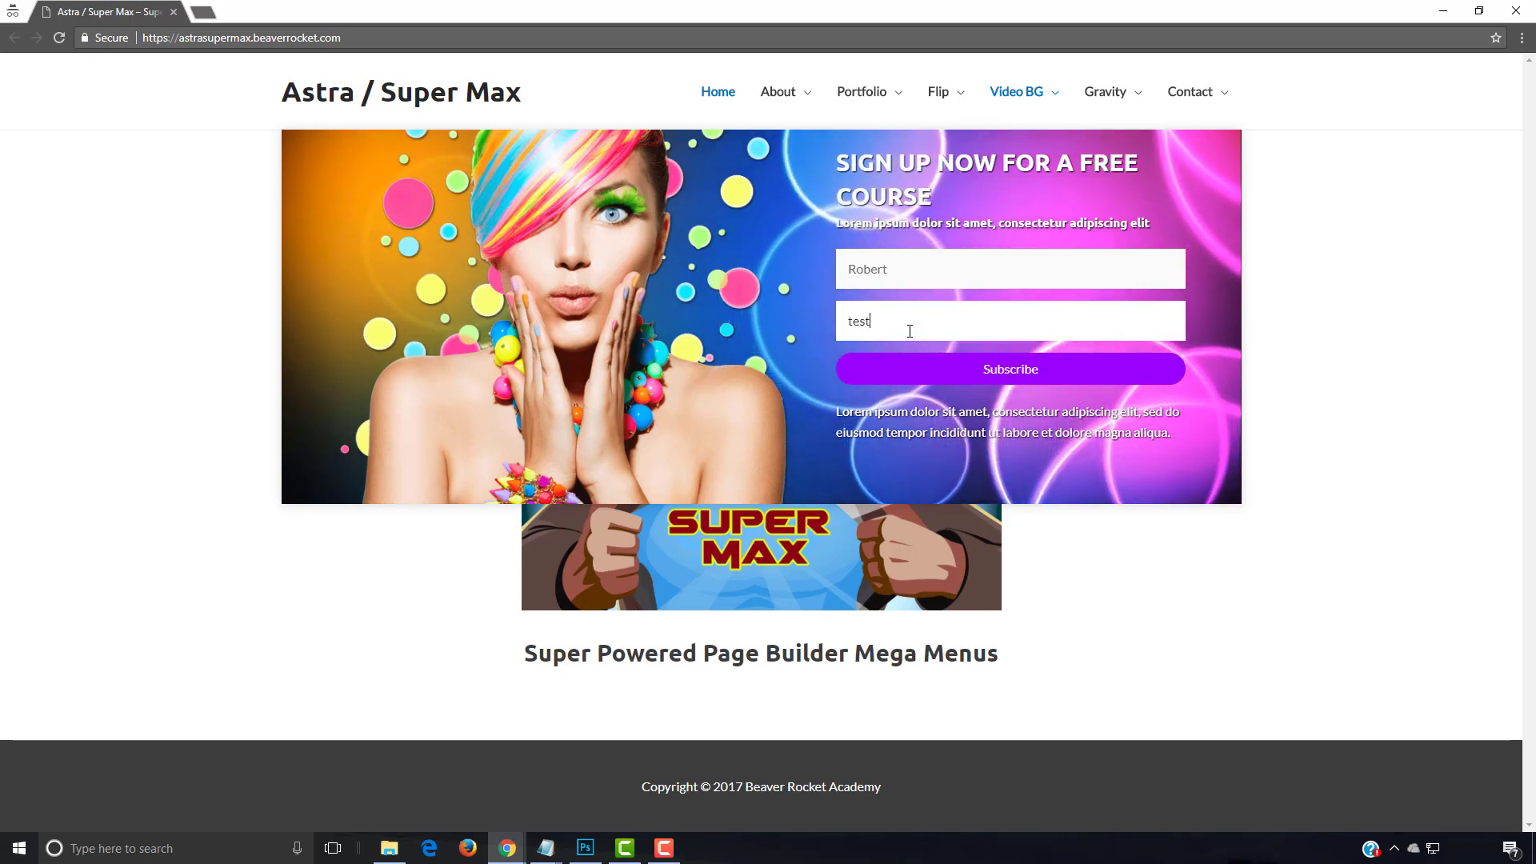
pyautogui.write('@te')
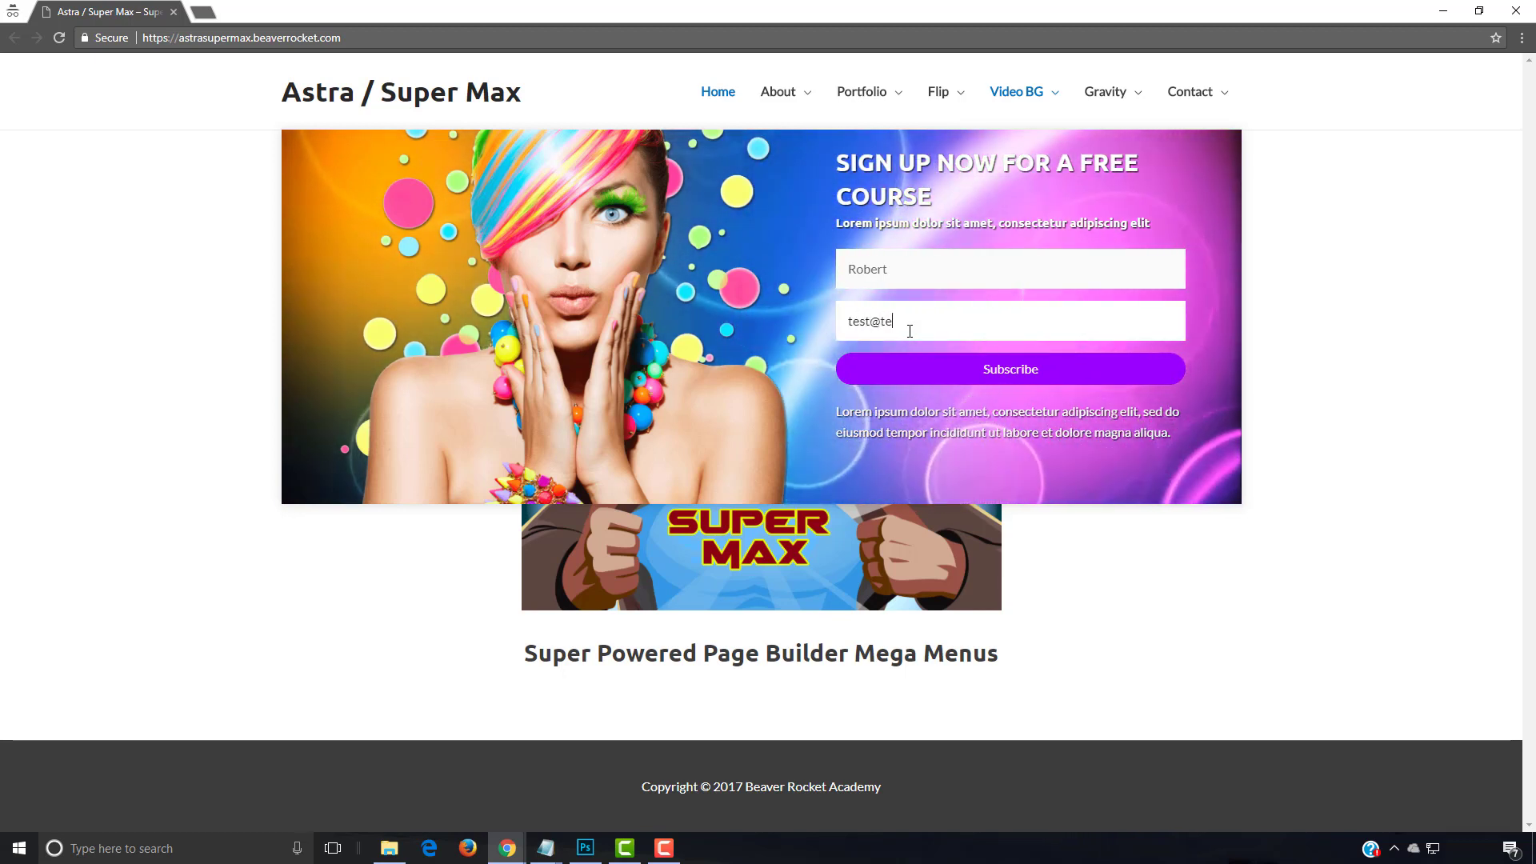
pyautogui.write('st.')
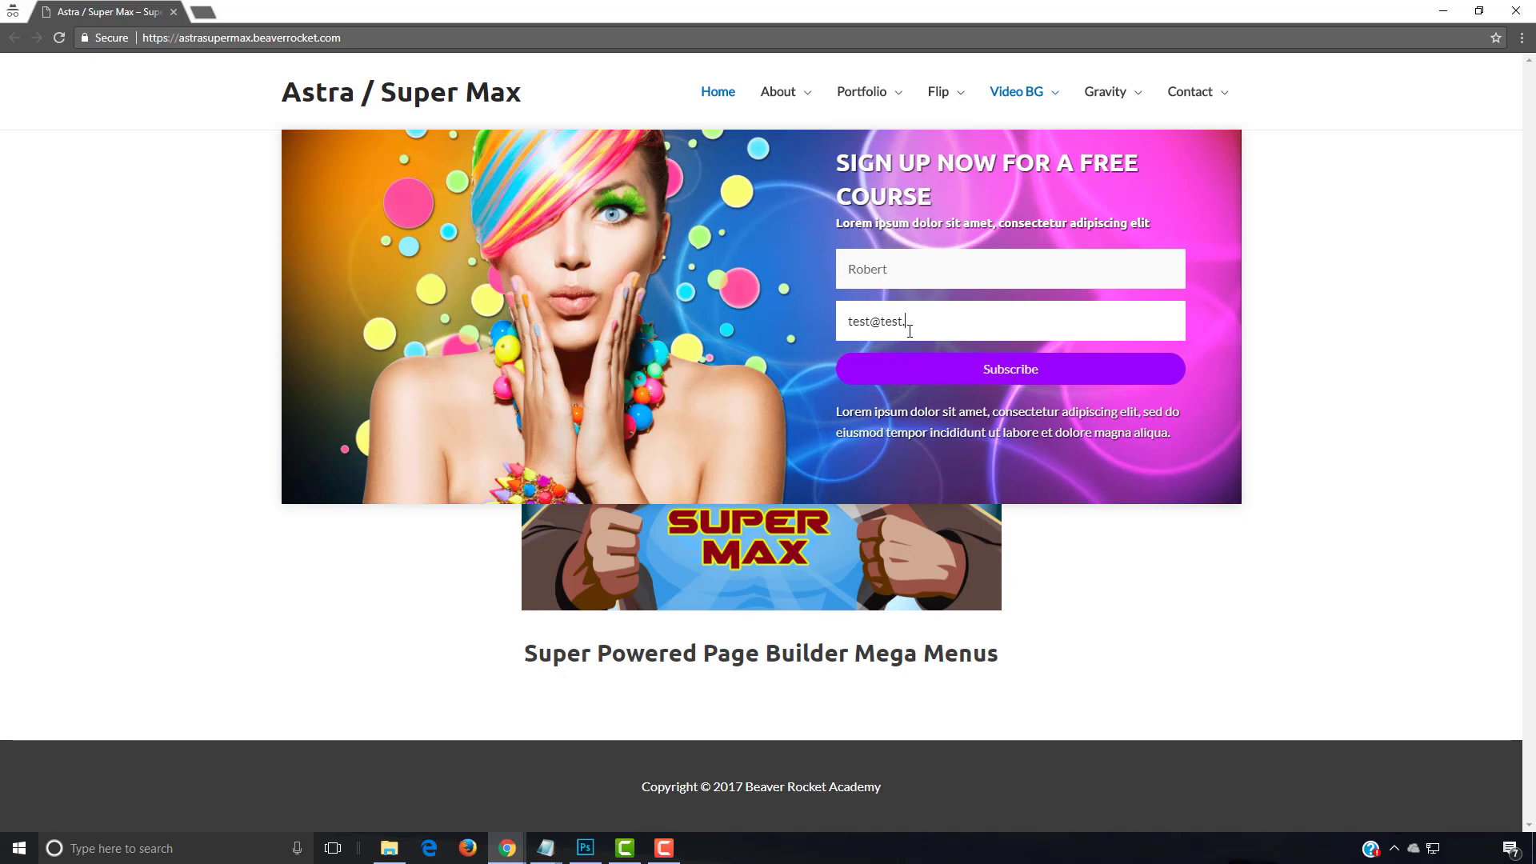
pyautogui.write('com')
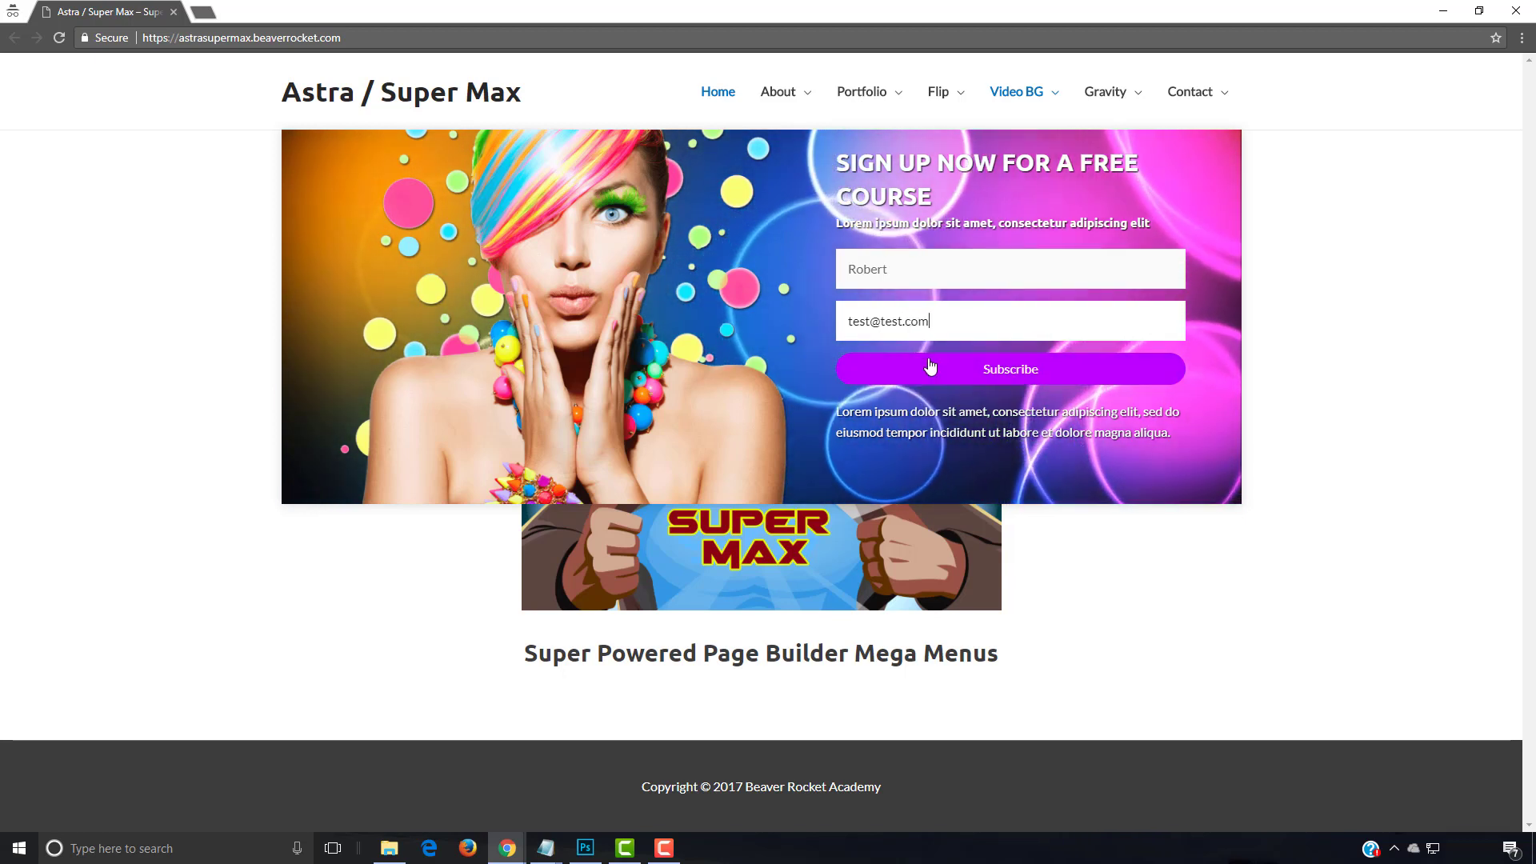
pyautogui.click(932, 366)
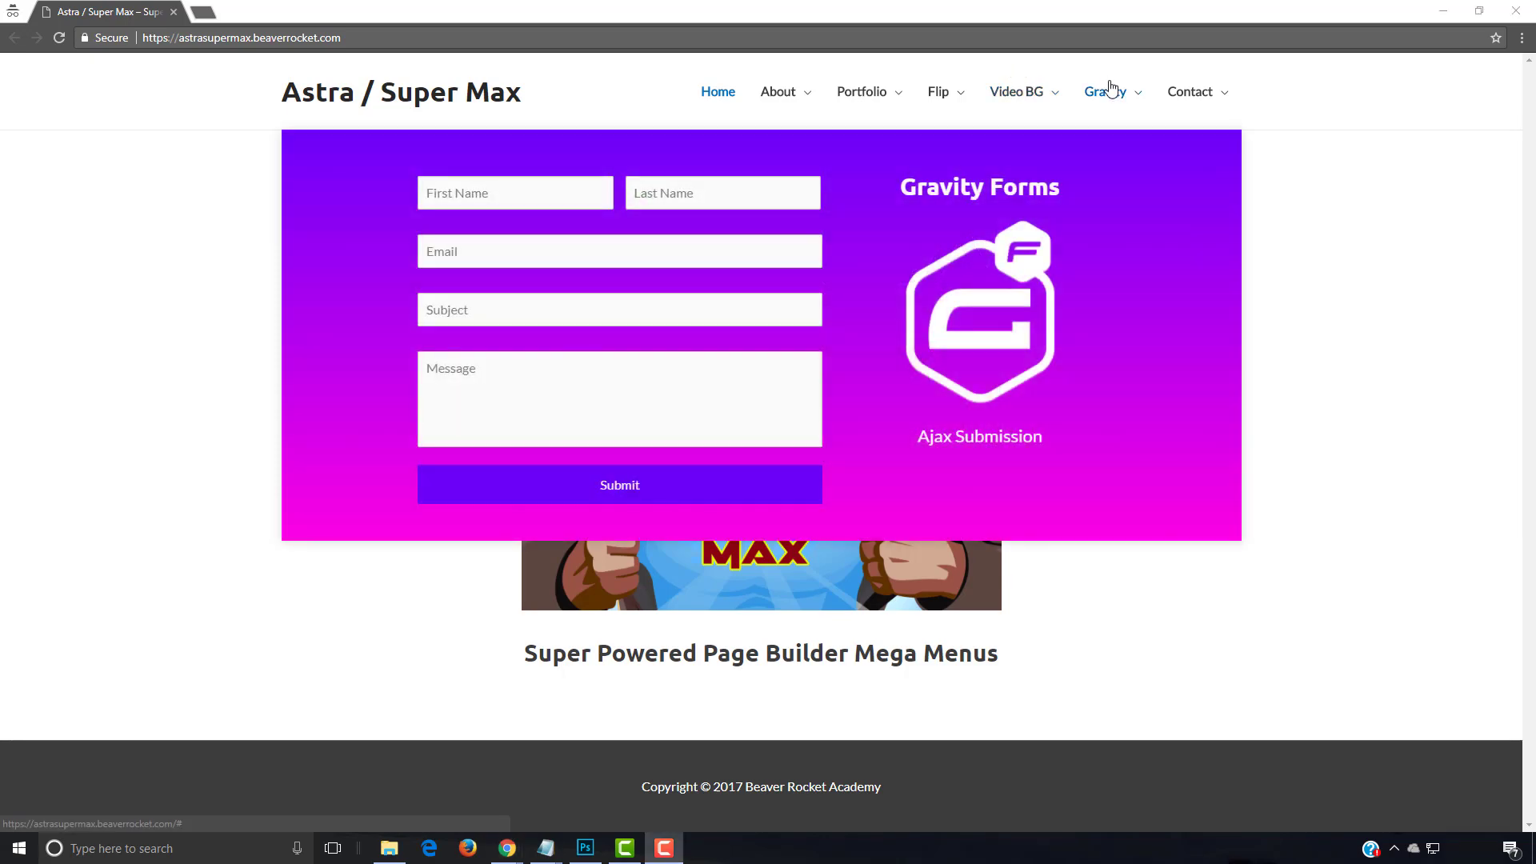
pyautogui.moveTo(1105, 92)
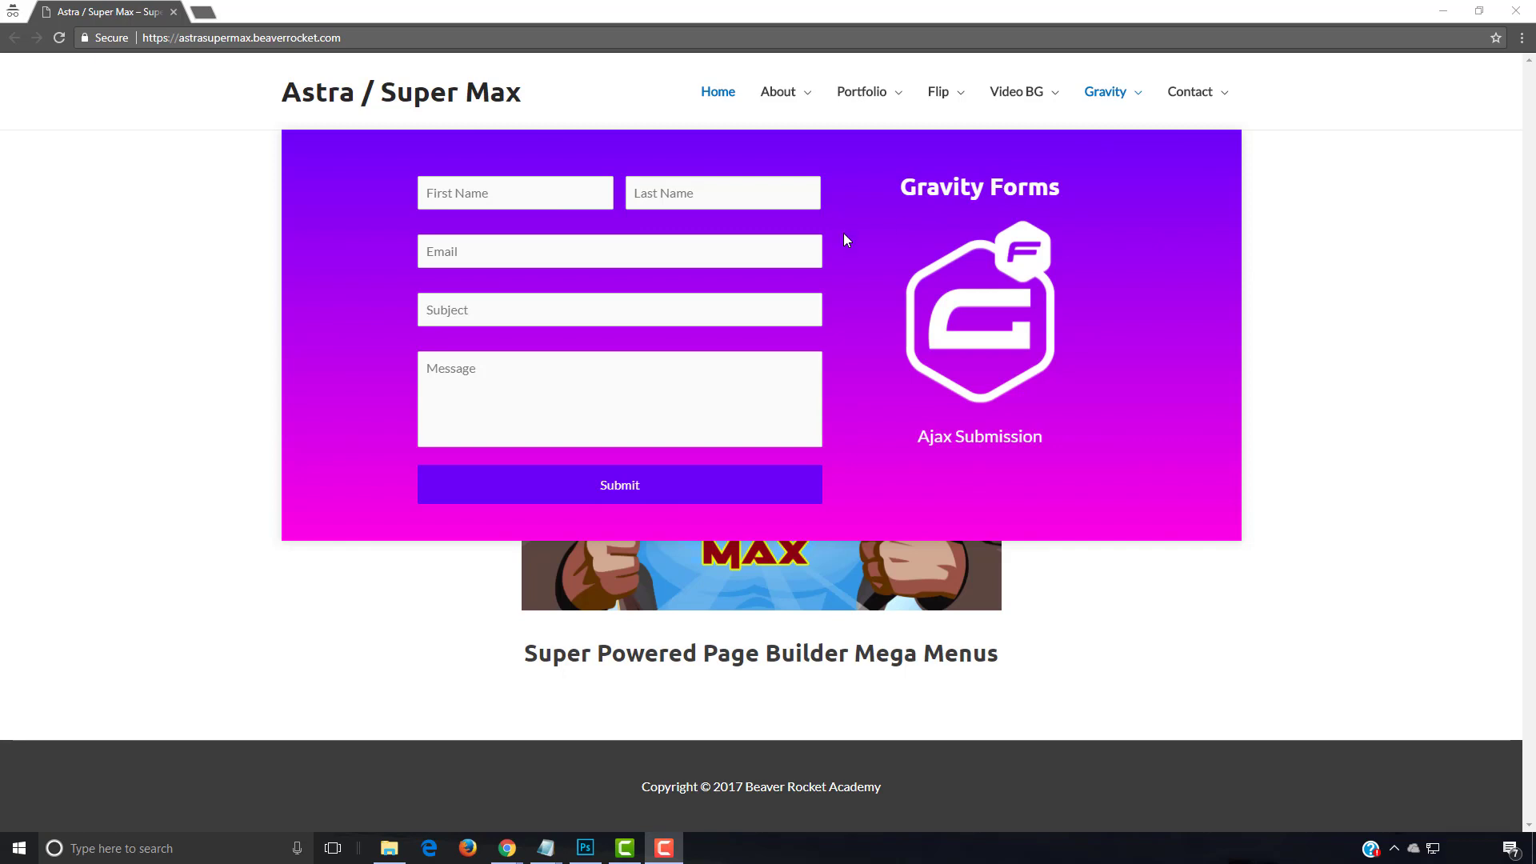
# Step: Submit the Gravity contact form with every field left blank
pyautogui.click(615, 486)
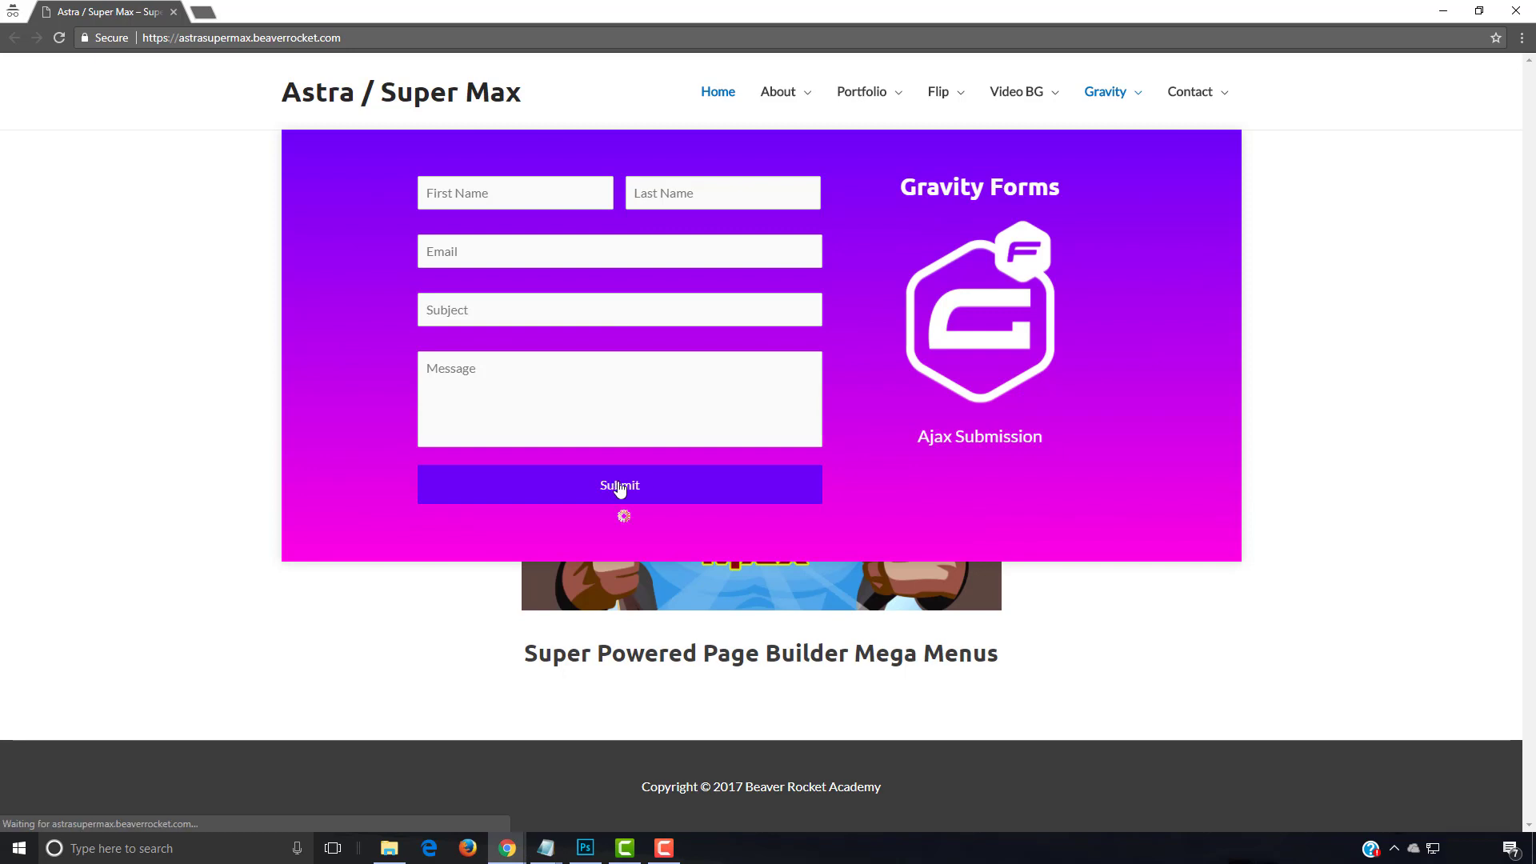
pyautogui.scroll(-1, 845, 498)
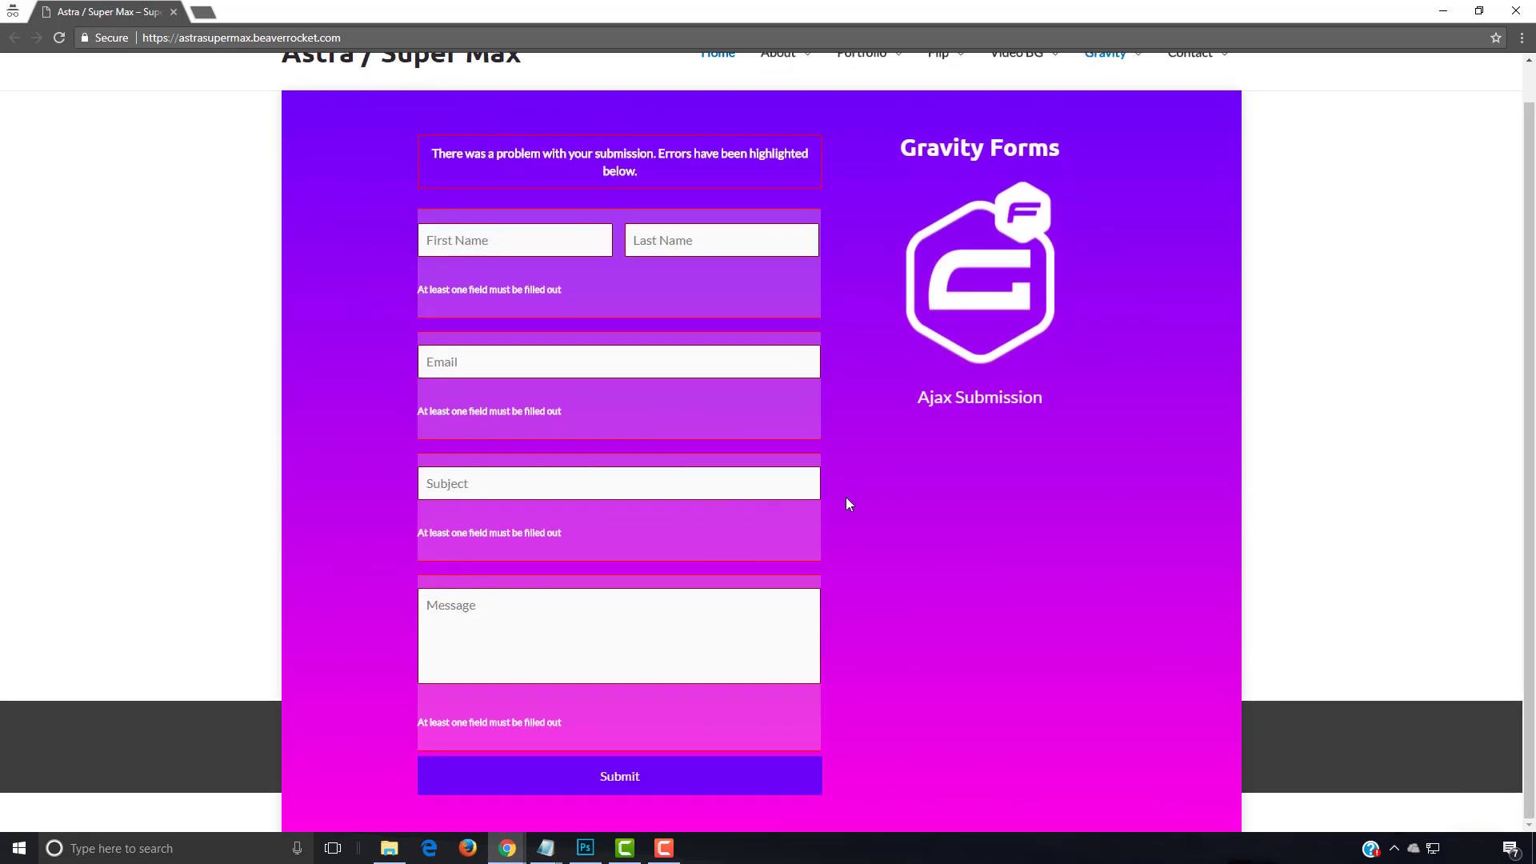
pyautogui.scroll(1, 846, 496)
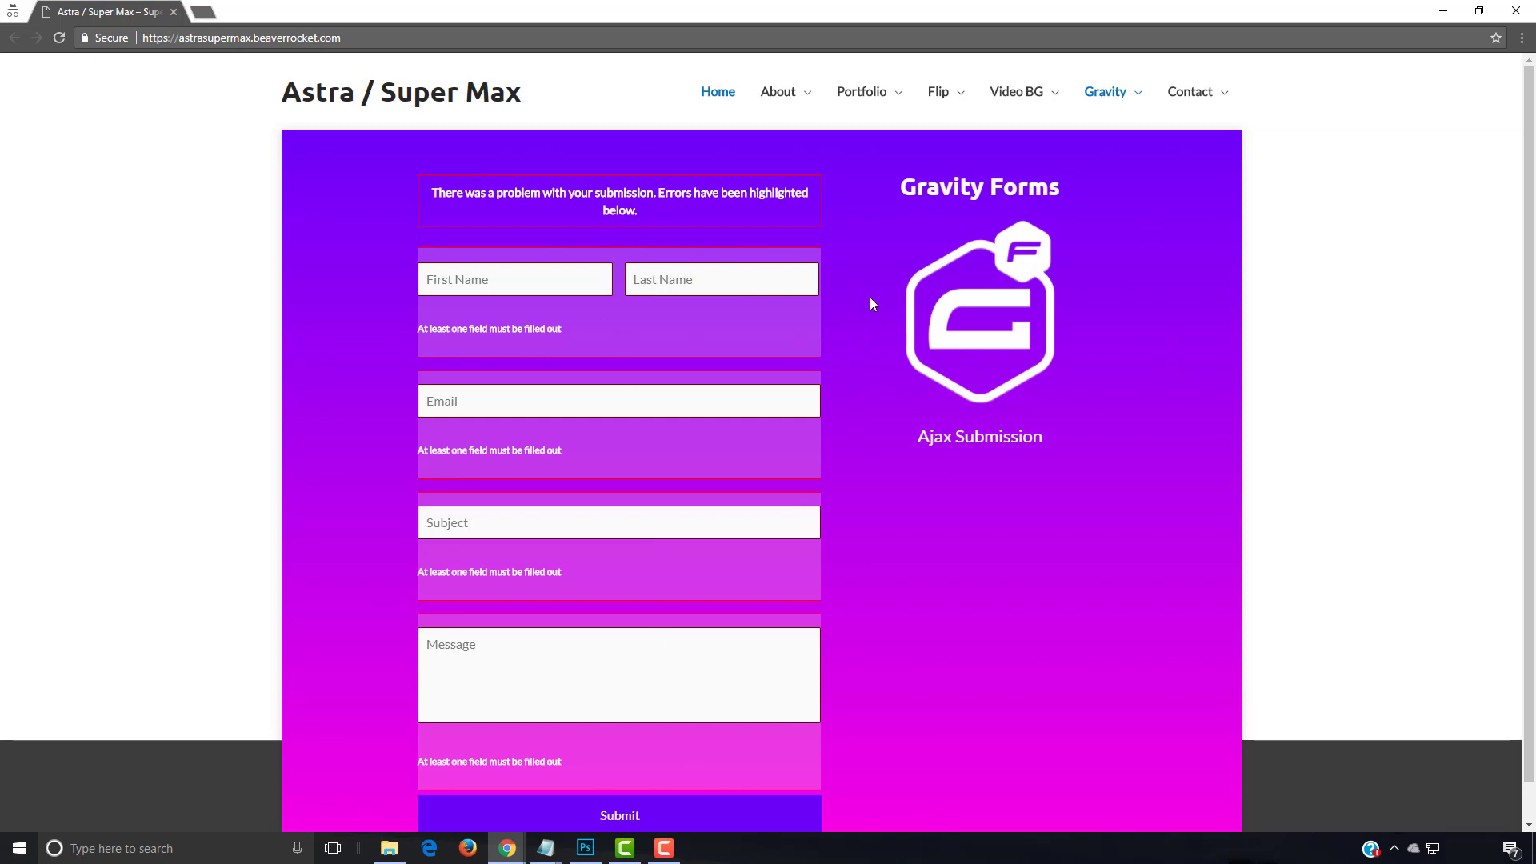
# Step: Fill in name, email, subject and a message about purchasing Super Max, then submit
pyautogui.click(468, 278)
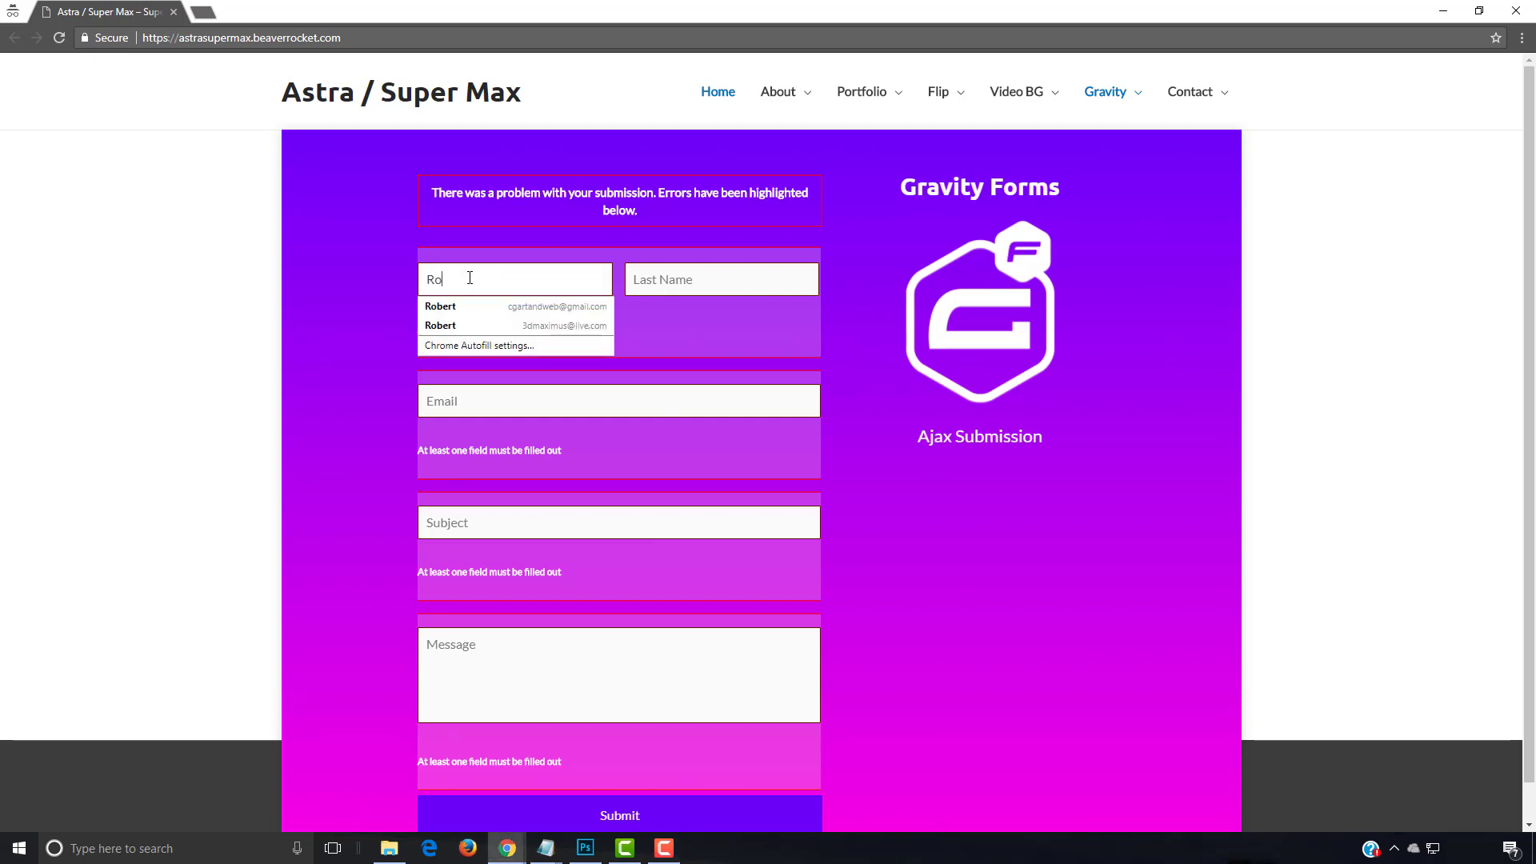
pyautogui.press('Tab')
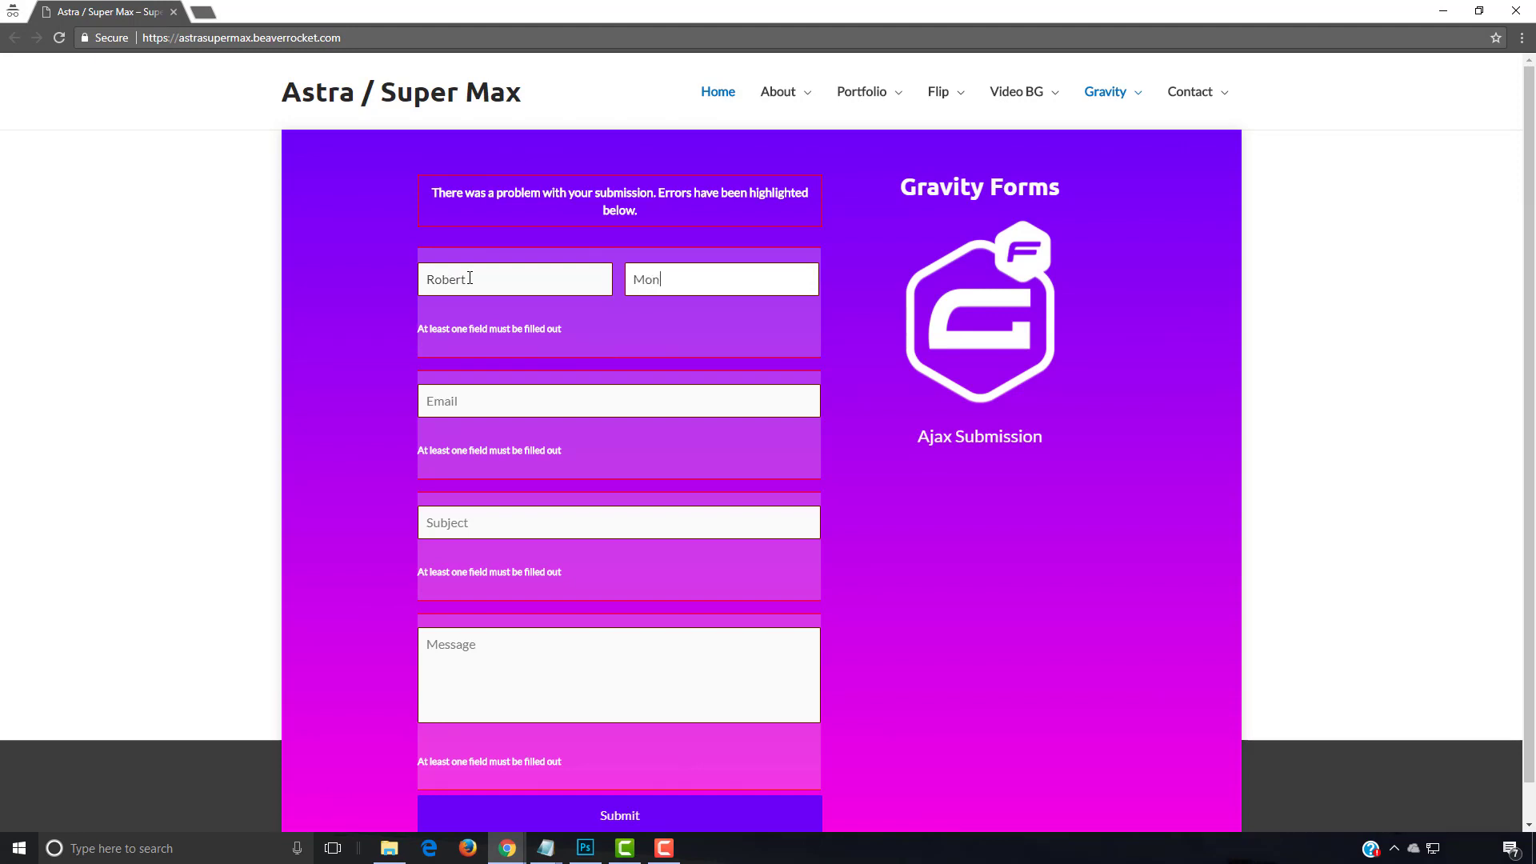
pyautogui.press('Tab')
pyautogui.write('test')
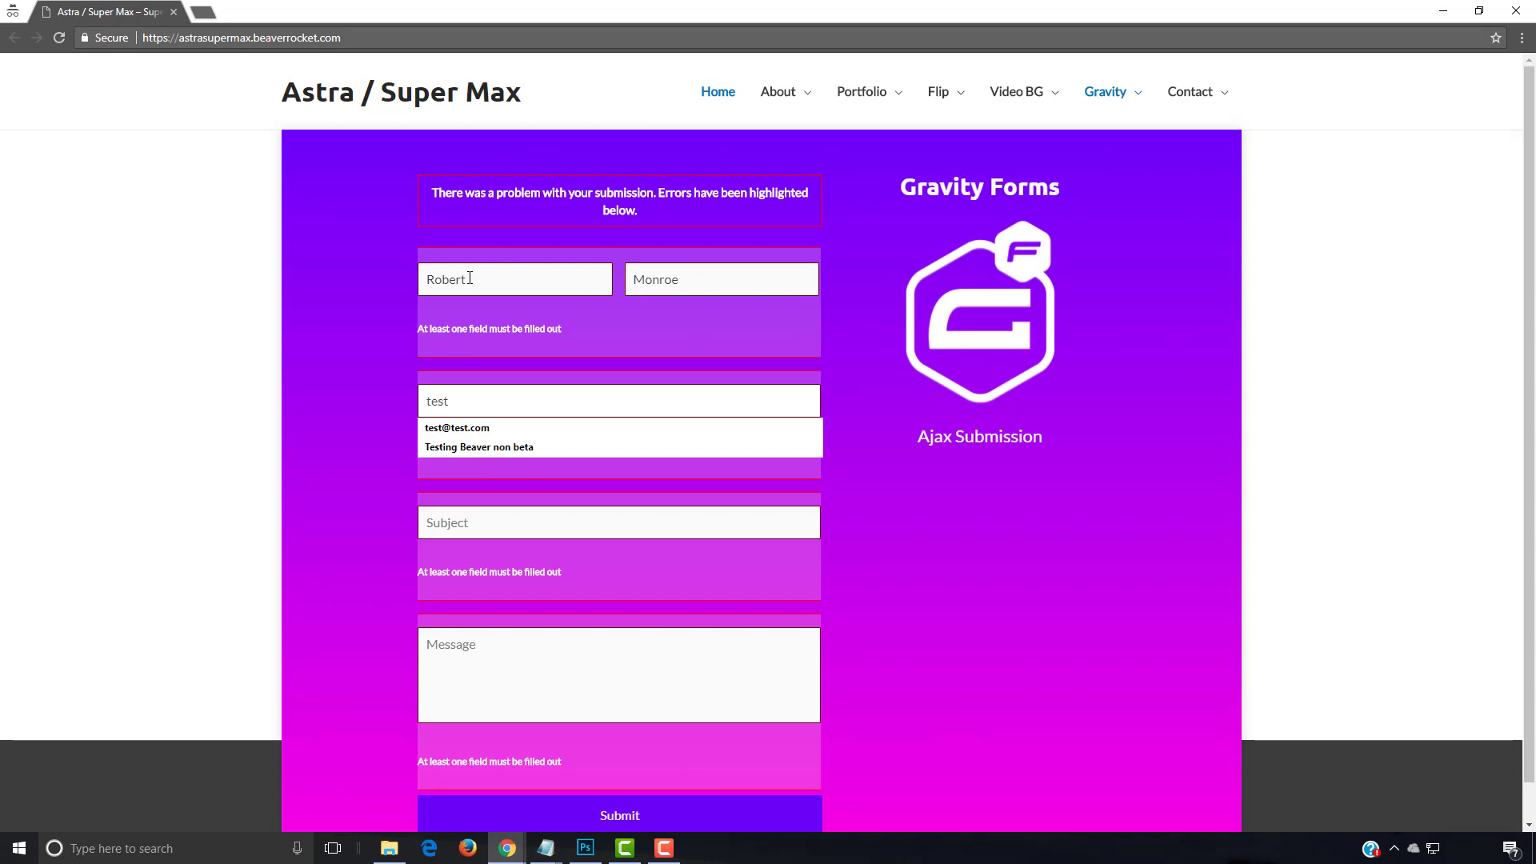
pyautogui.write('@t')
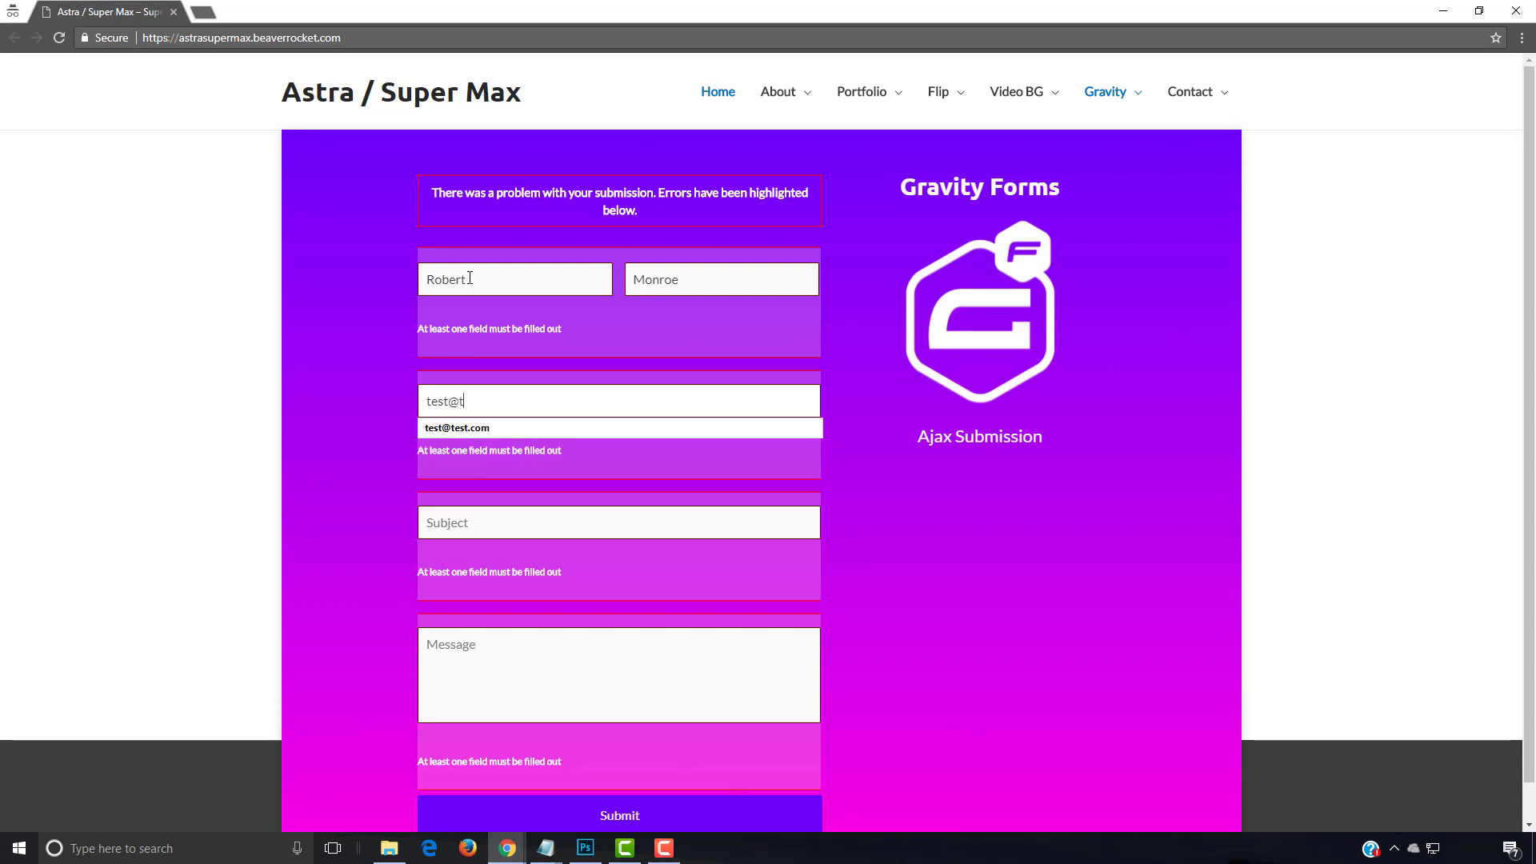
pyautogui.write('est.co')
pyautogui.write('m')
pyautogui.press('Tab')
pyautogui.write('Super')
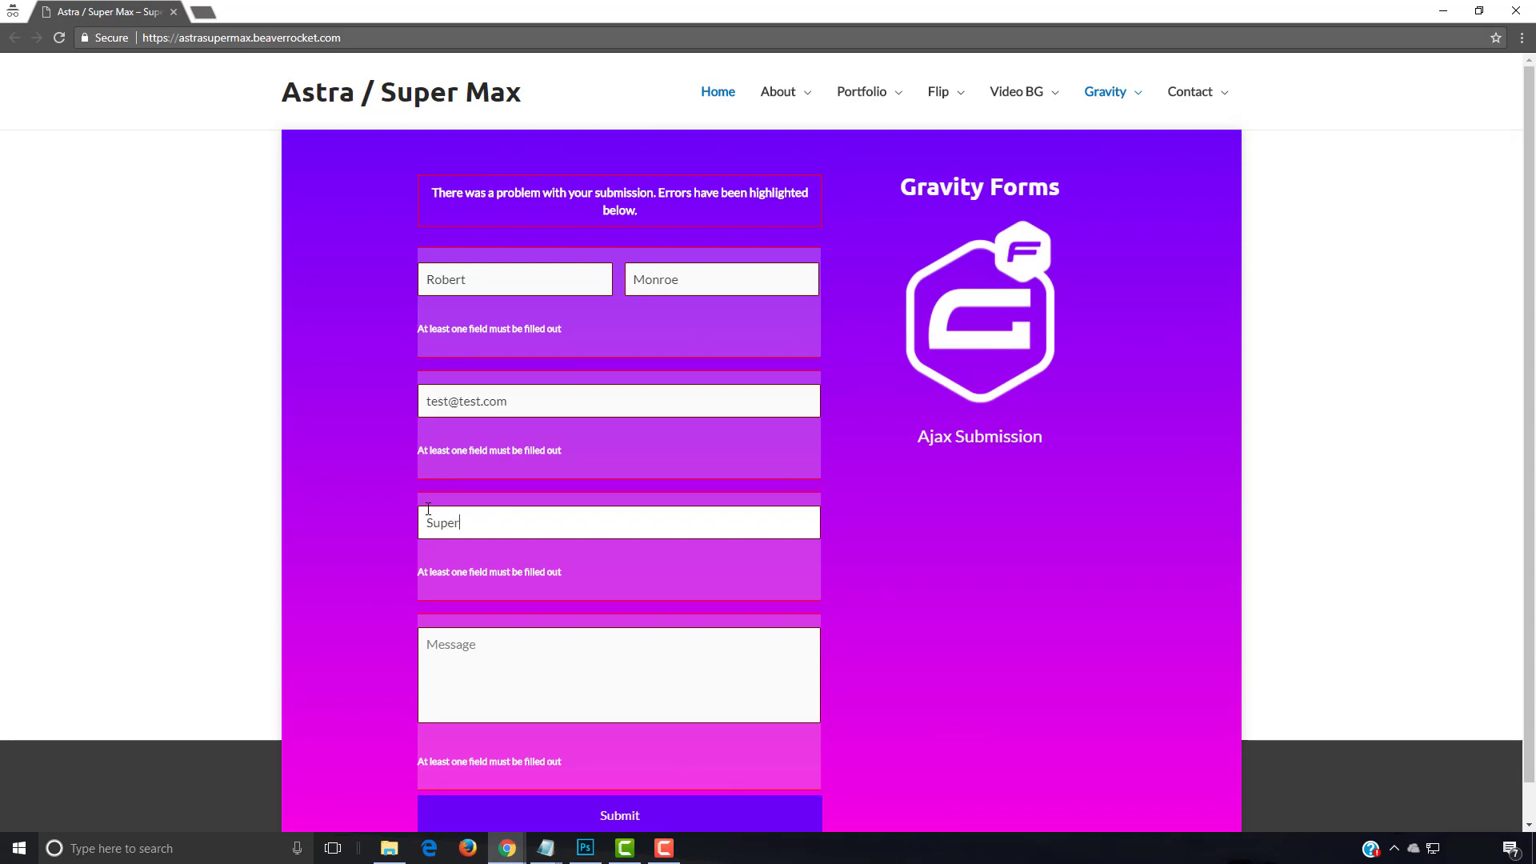
pyautogui.write(' Max')
pyautogui.write(' is very')
pyautogui.write(' cool I')
pyautogui.write(' want it!')
pyautogui.press('Tab')
pyautogui.write('I woul')
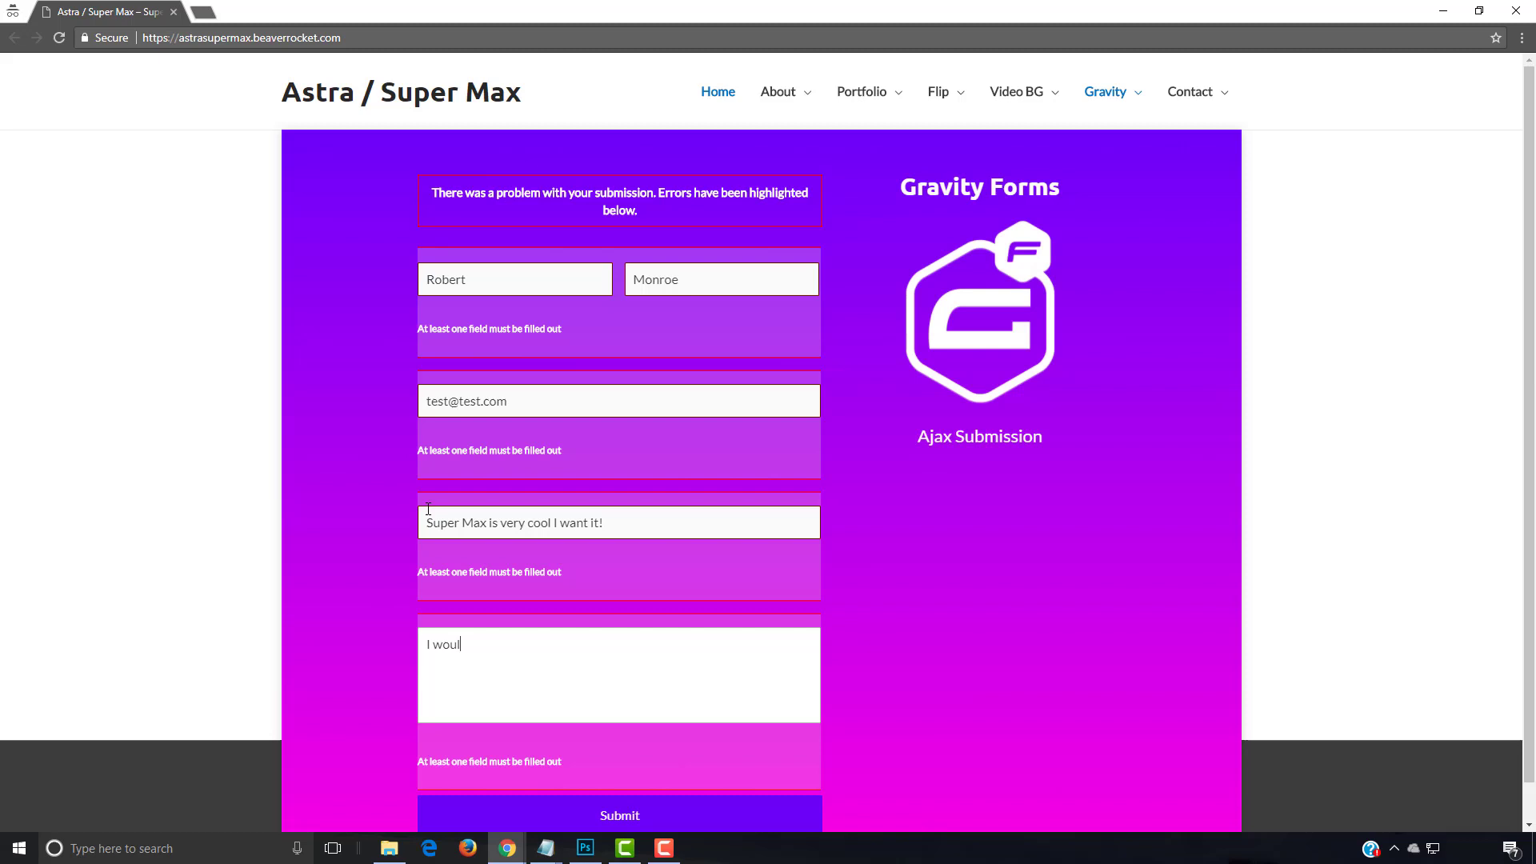
pyautogui.write('d like to')
pyautogui.write(' purchase Su')
pyautogui.write('per Ma')
pyautogui.write('x.')
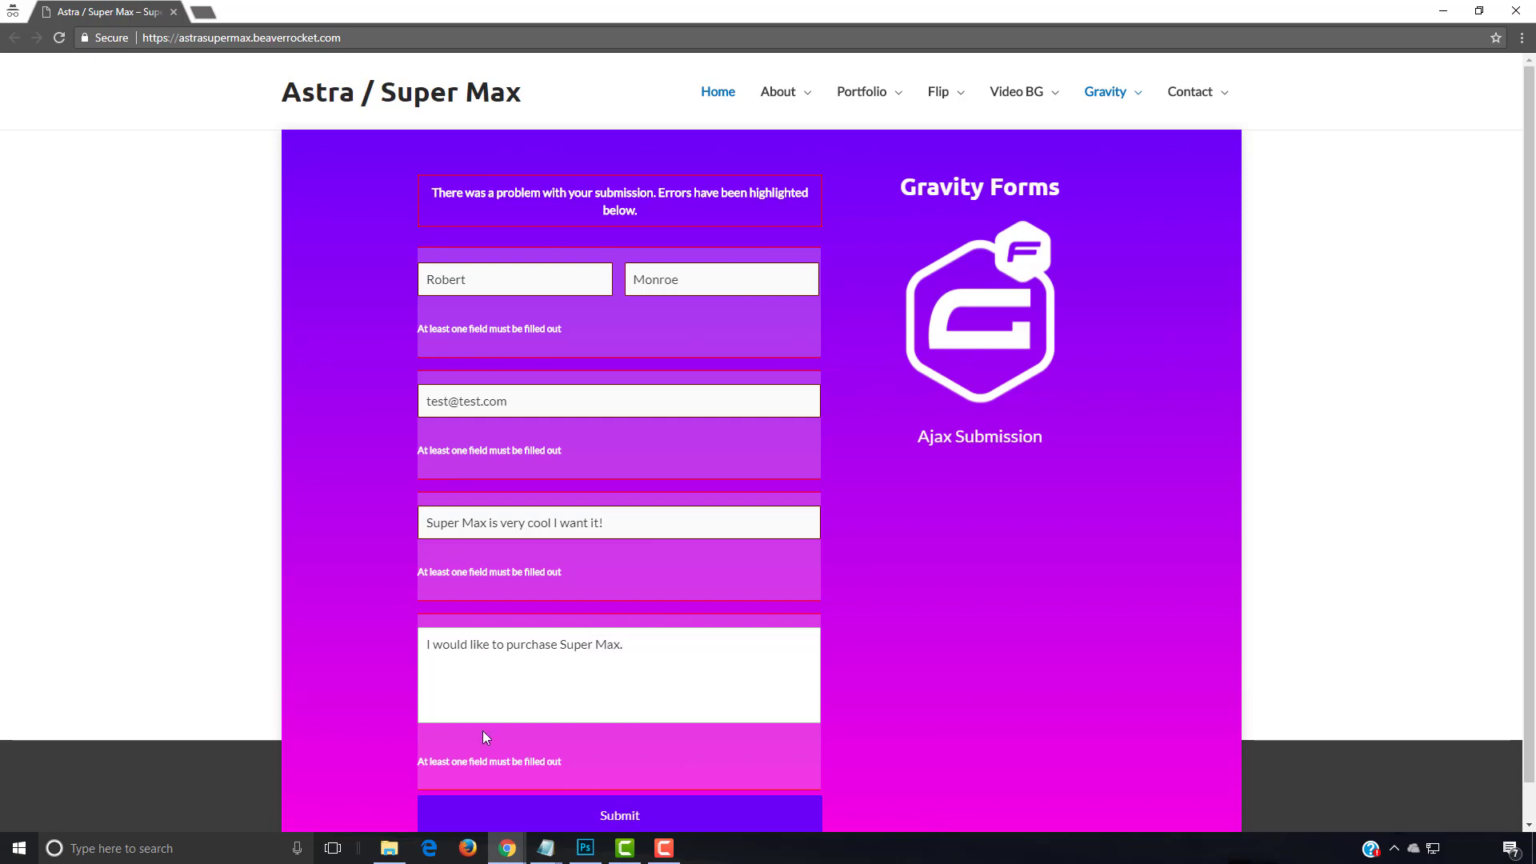
pyautogui.click(593, 824)
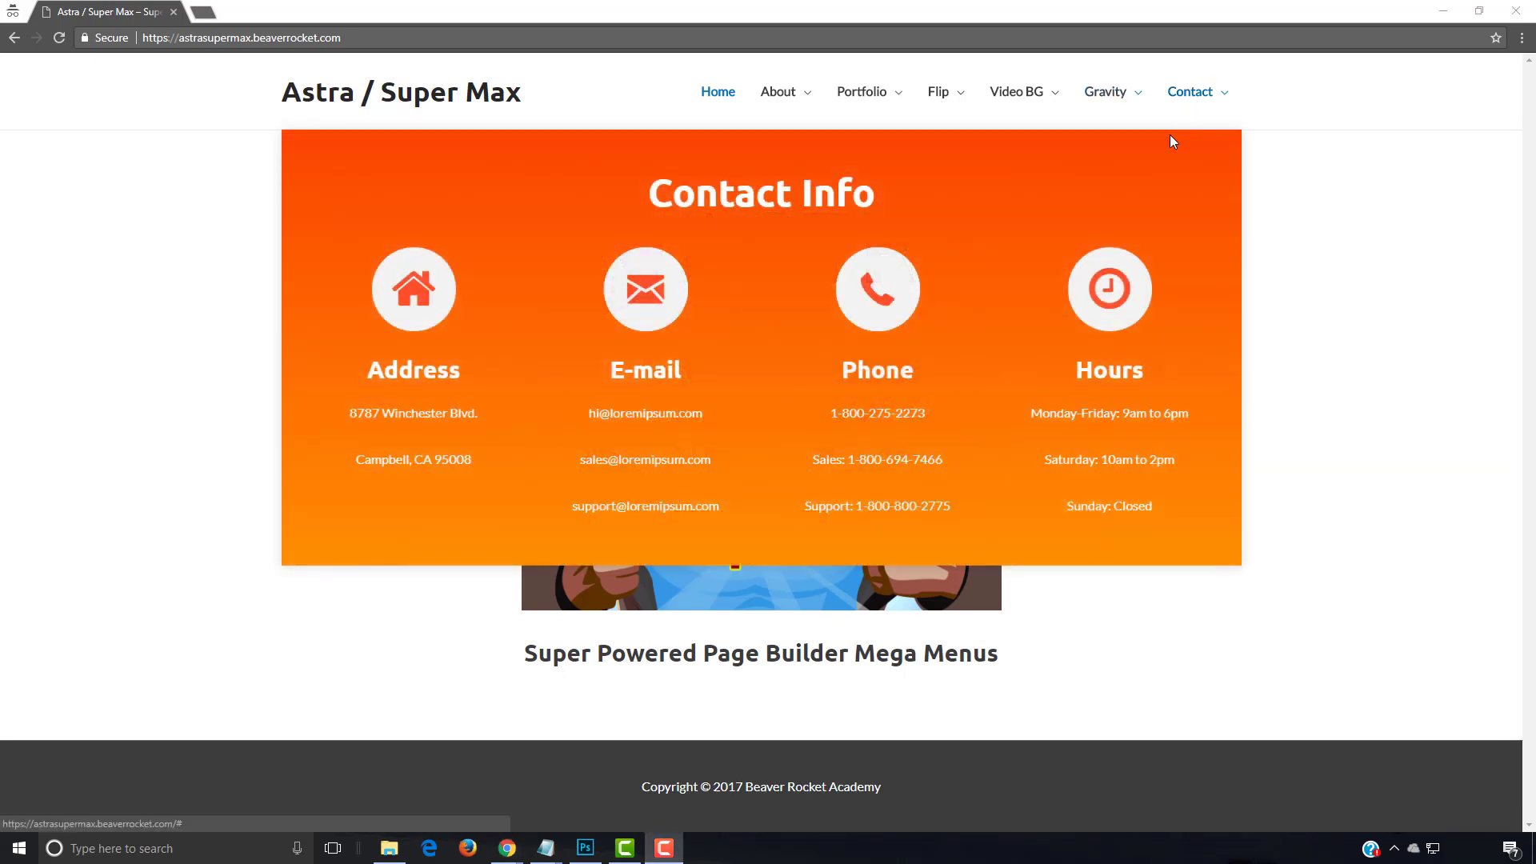
pyautogui.moveTo(1190, 92)
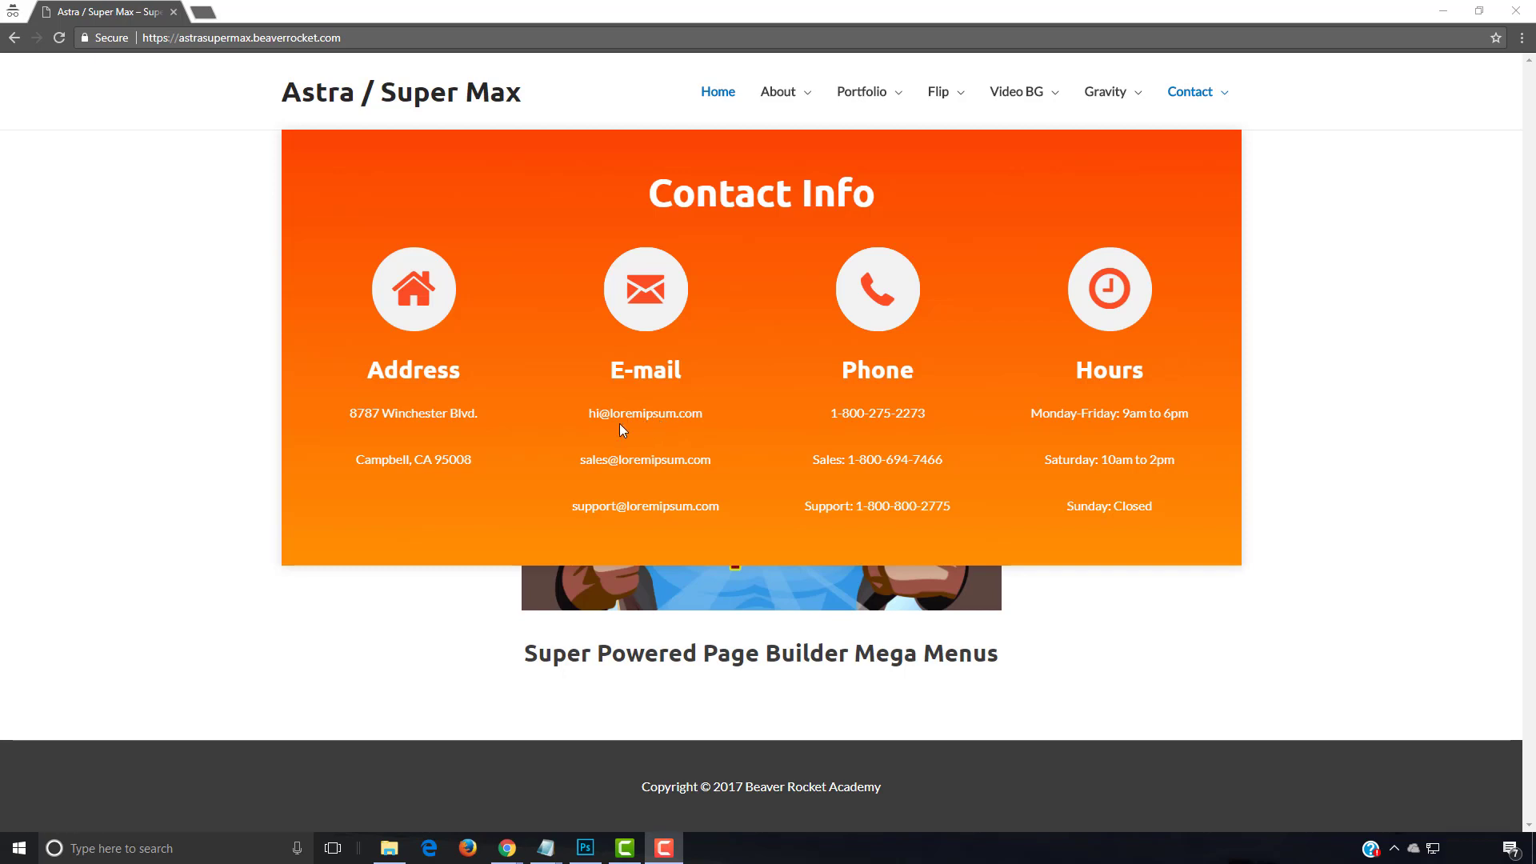
# Step: Try the Contact menu's main phone number link and decline the open-app prompt
pyautogui.click(865, 415)
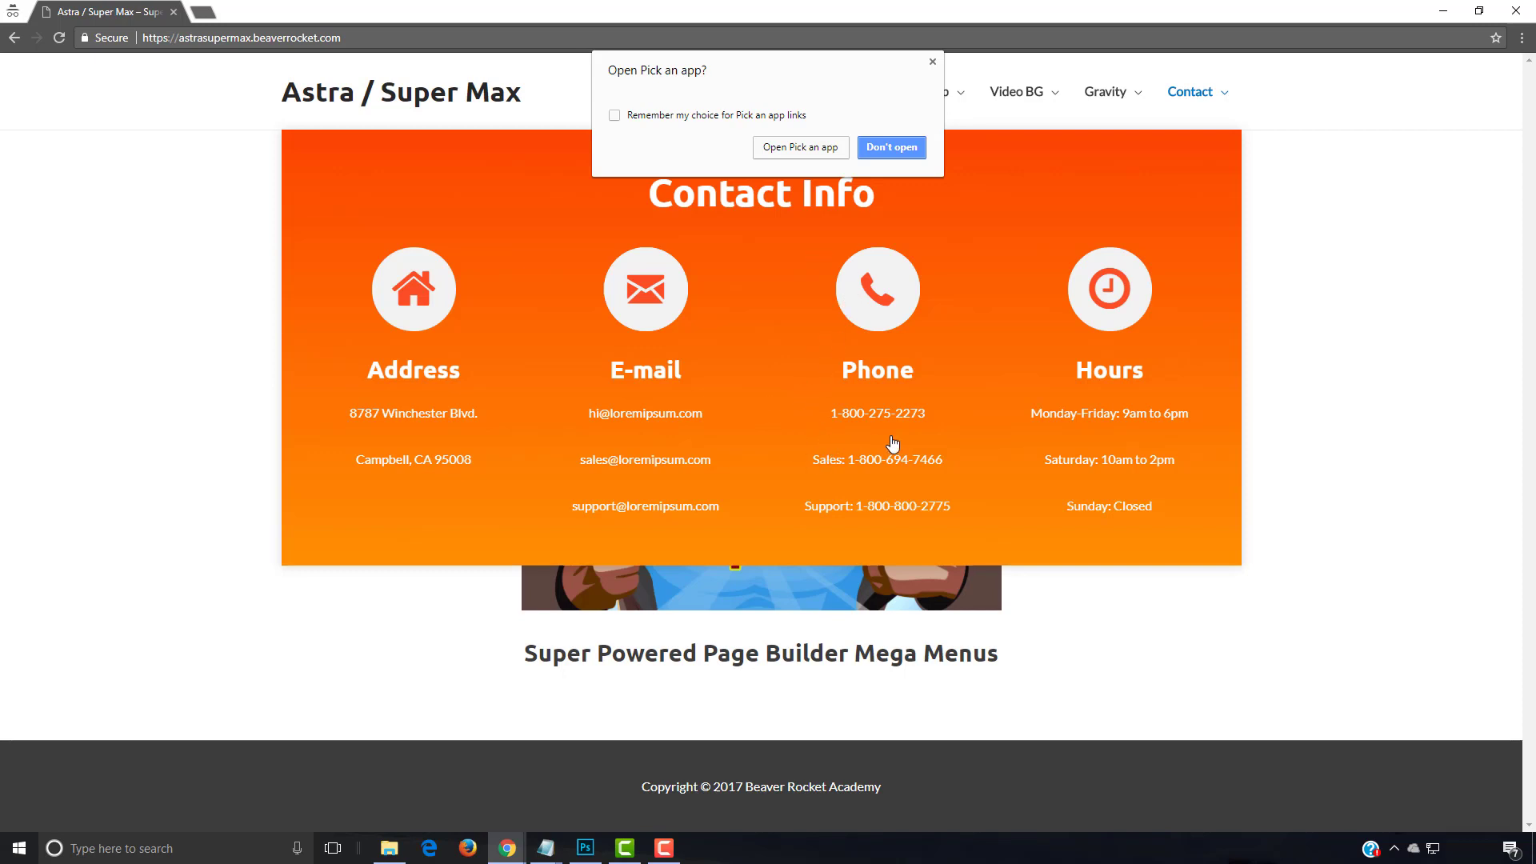
pyautogui.click(933, 61)
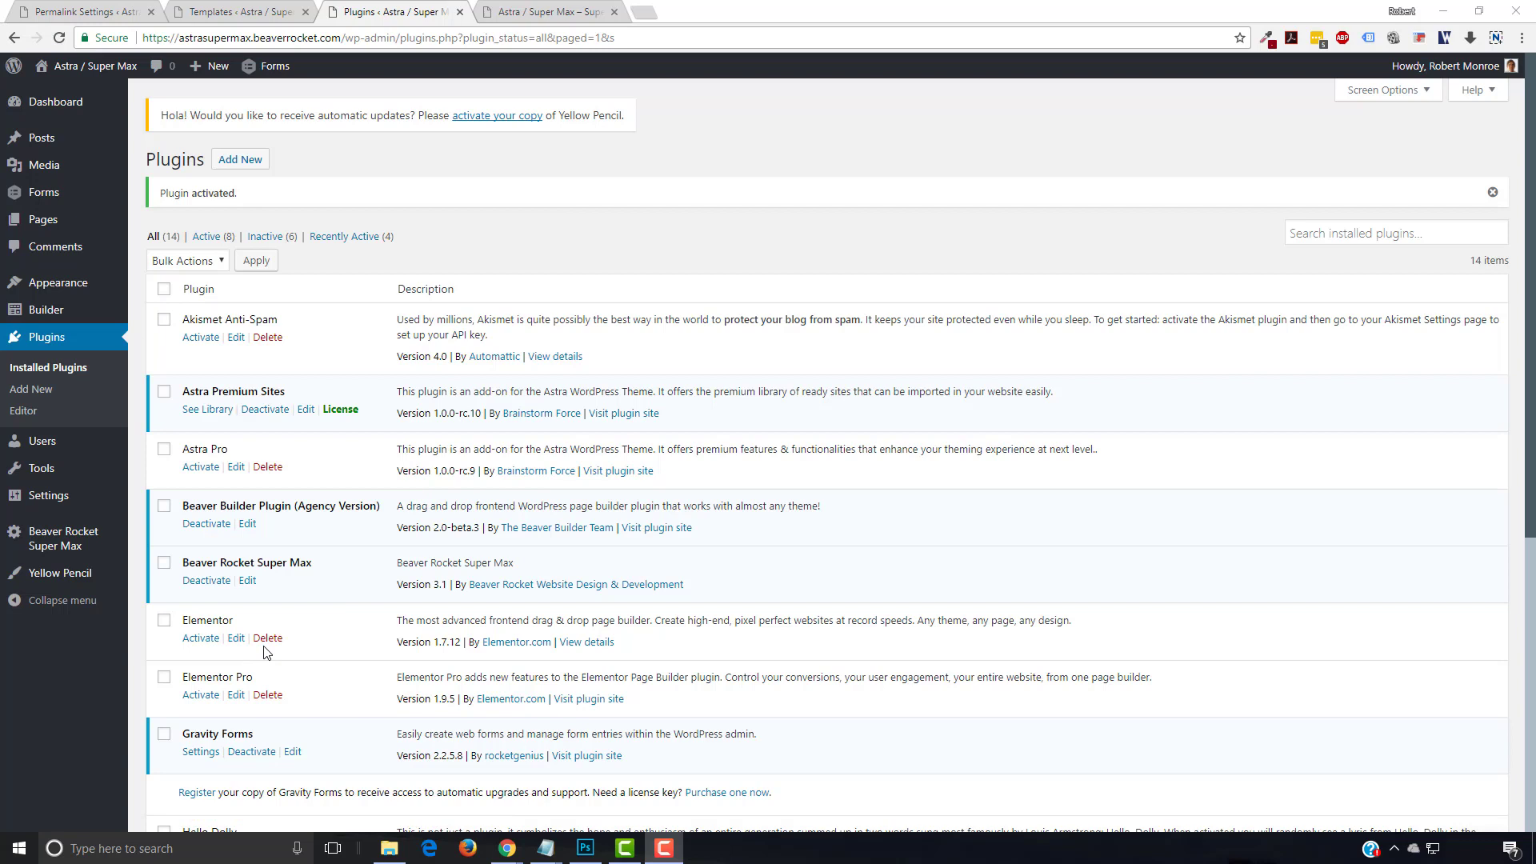
# Step: Deactivate Beaver Builder and its Ultimate Addon, and bulk-activate Elementor and Elementor Pro
pyautogui.click(205, 528)
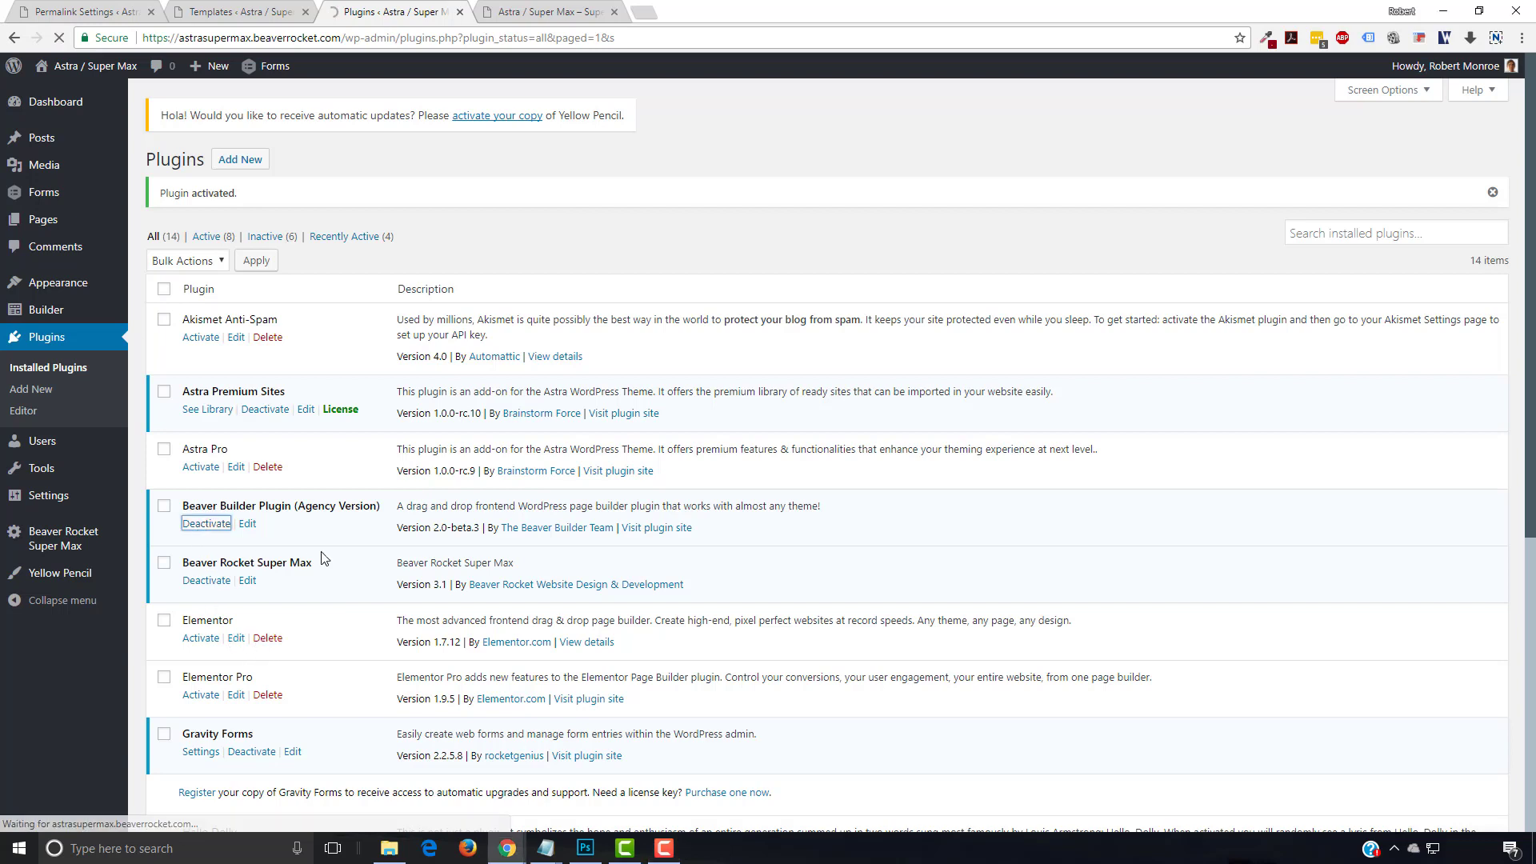
pyautogui.scroll(-1, 240, 576)
pyautogui.click(164, 583)
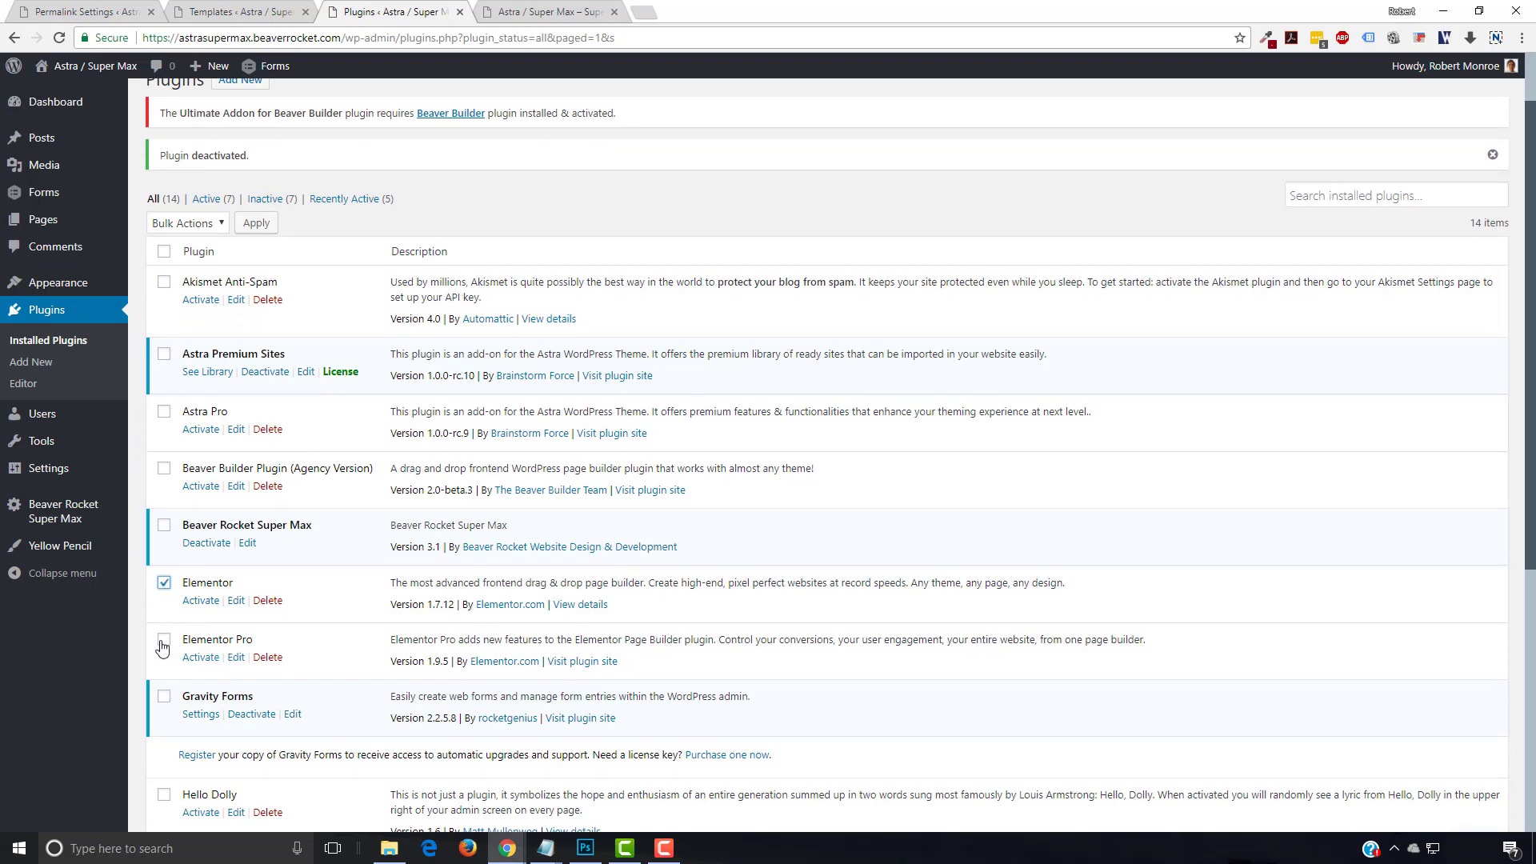
pyautogui.click(164, 640)
pyautogui.scroll(1, 288, 576)
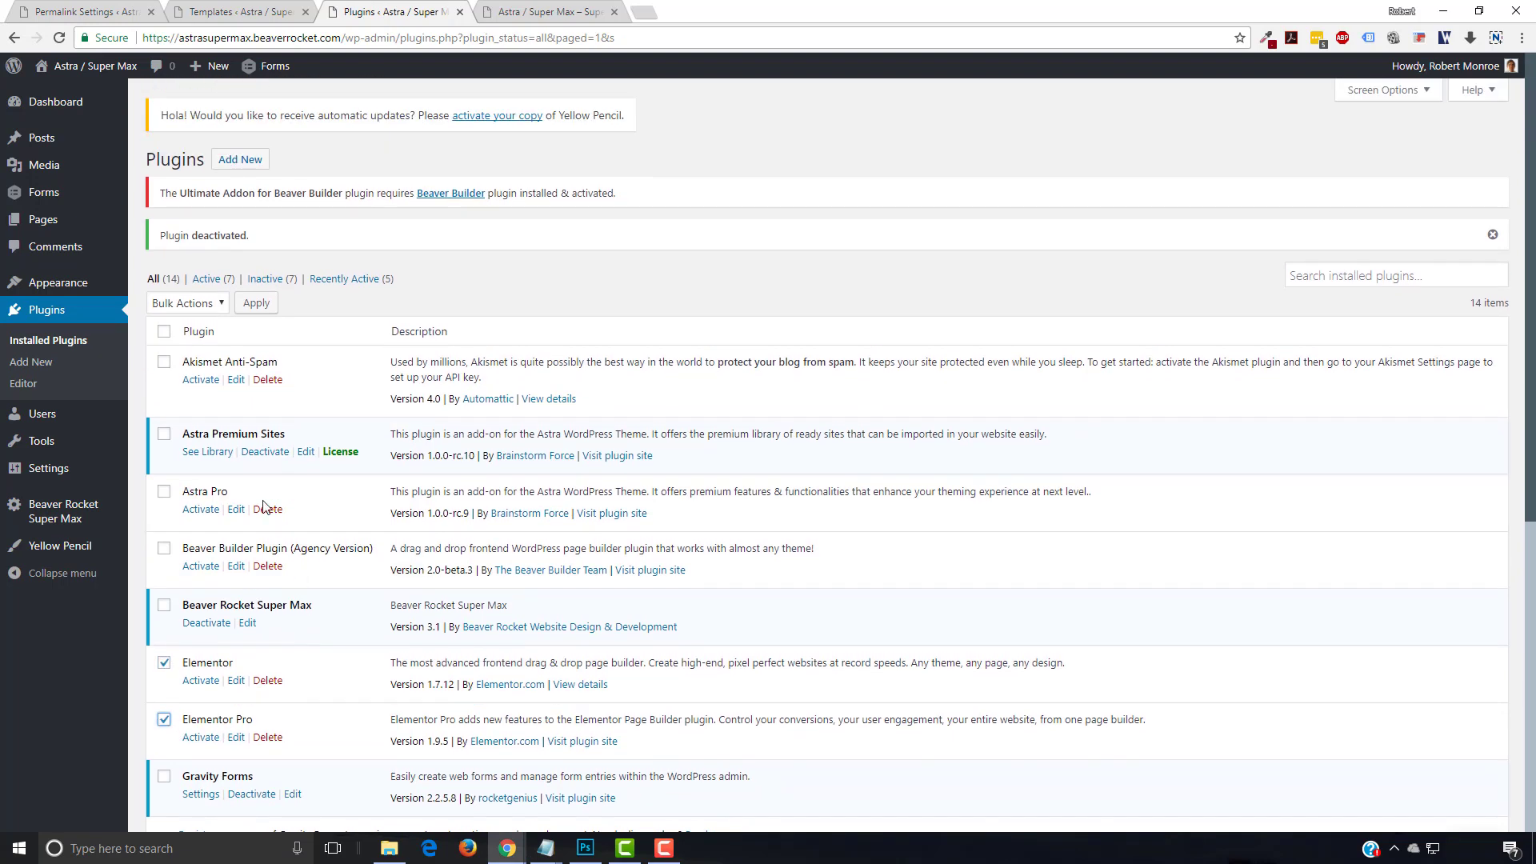
pyautogui.click(204, 303)
pyautogui.click(180, 339)
pyautogui.click(256, 302)
pyautogui.scroll(-5, 1530, 445)
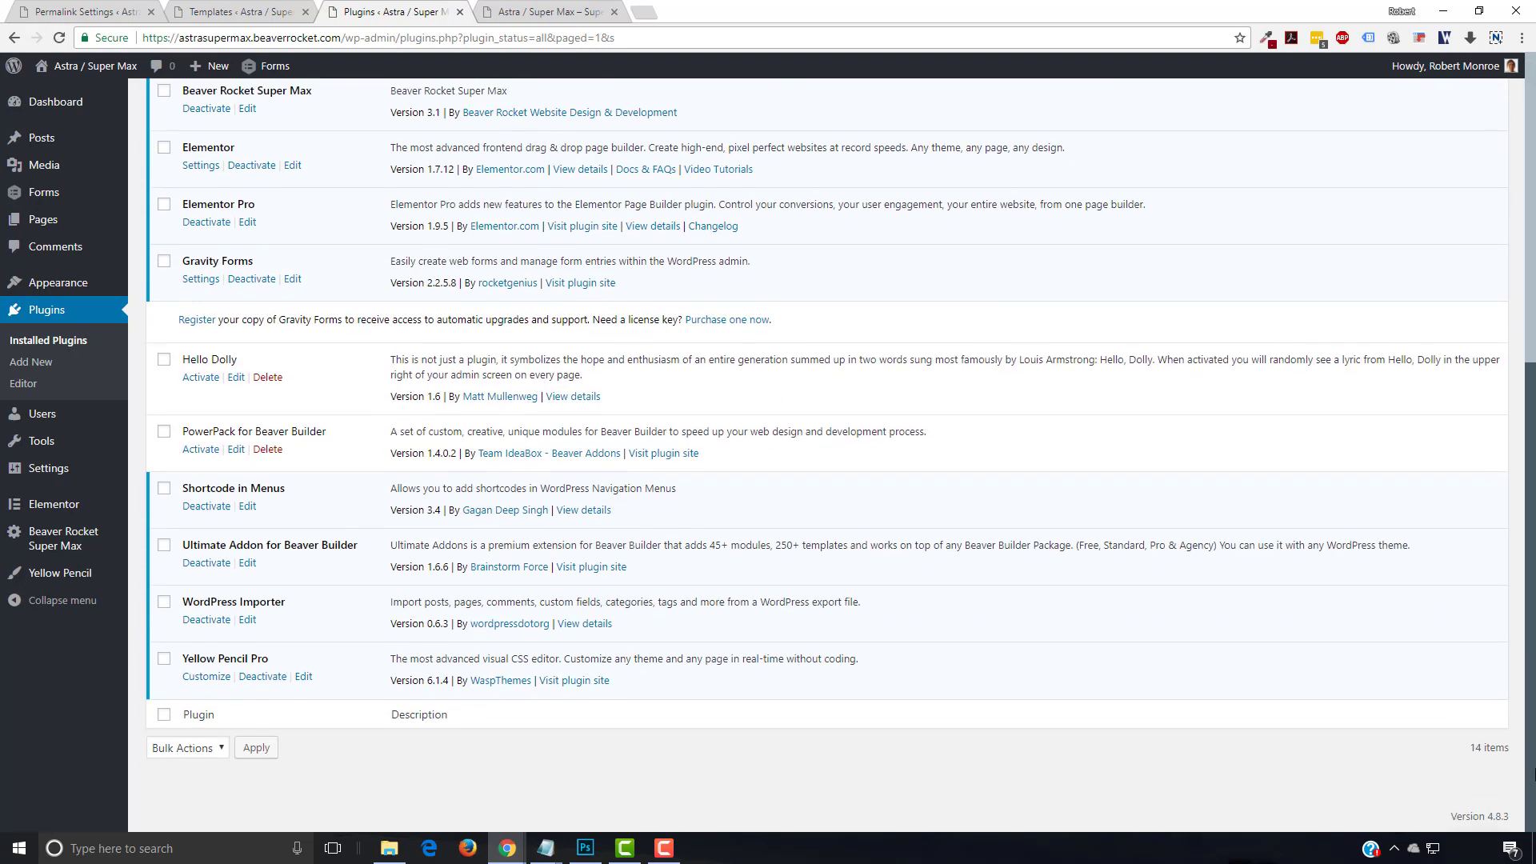
pyautogui.click(202, 571)
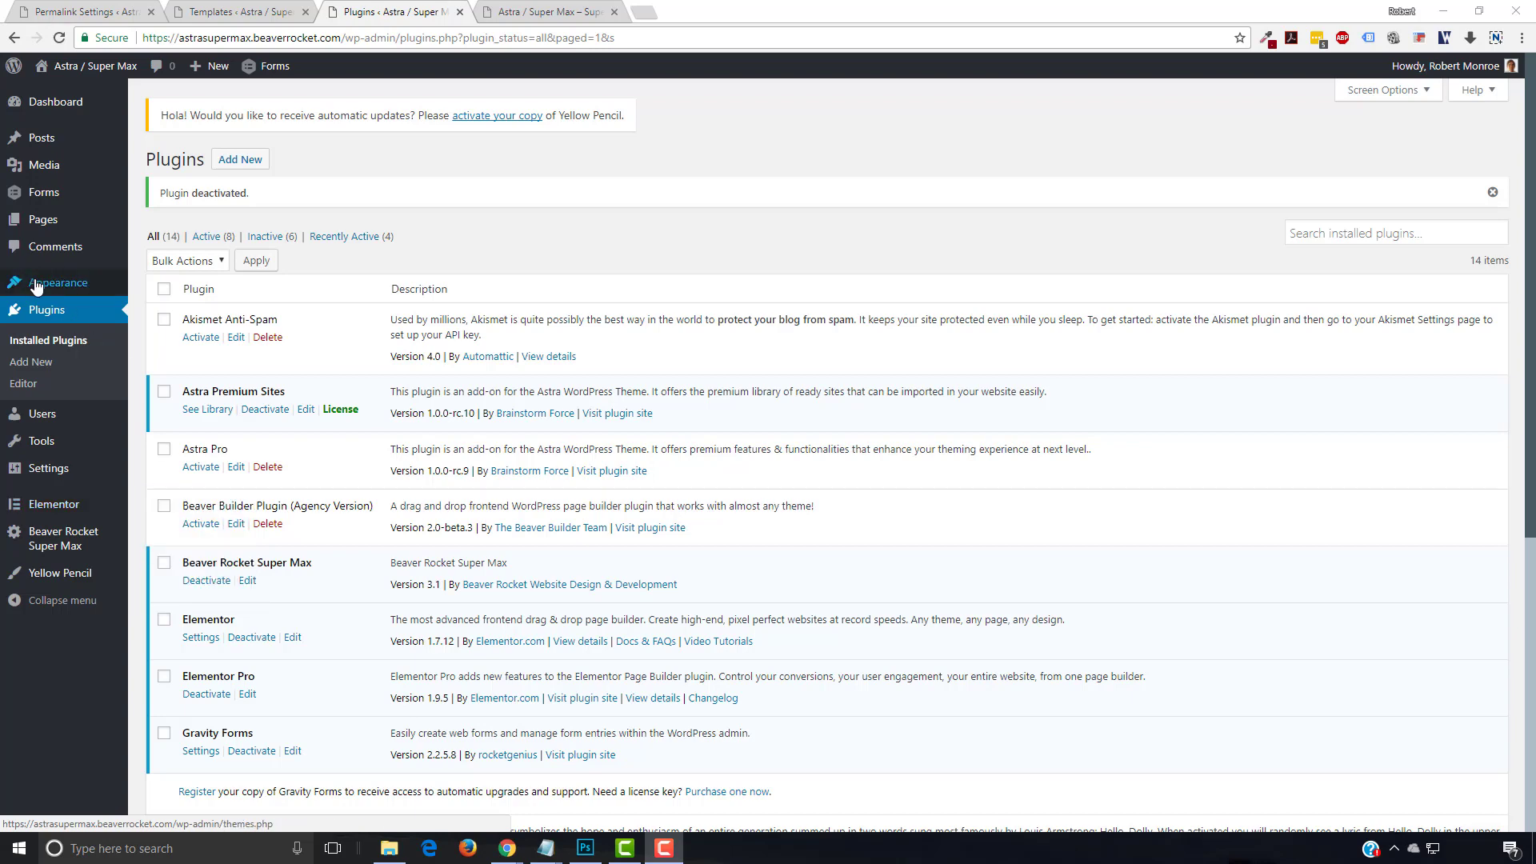
pyautogui.moveTo(57, 281)
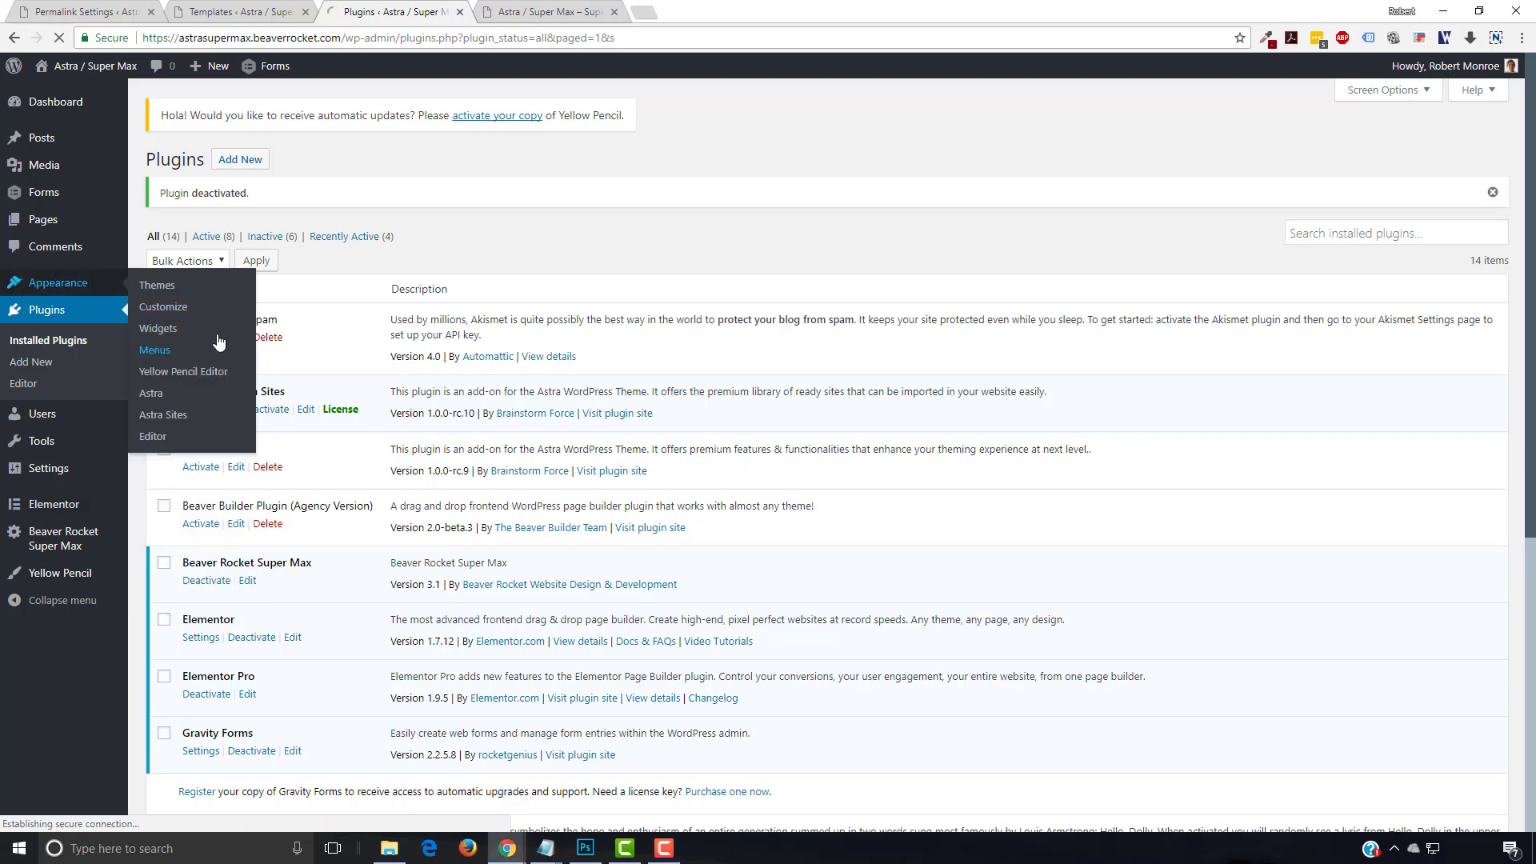
# Step: Load Main Menu Elementor in the Menus editor, assign it to Primary Menu, and save
pyautogui.click(156, 350)
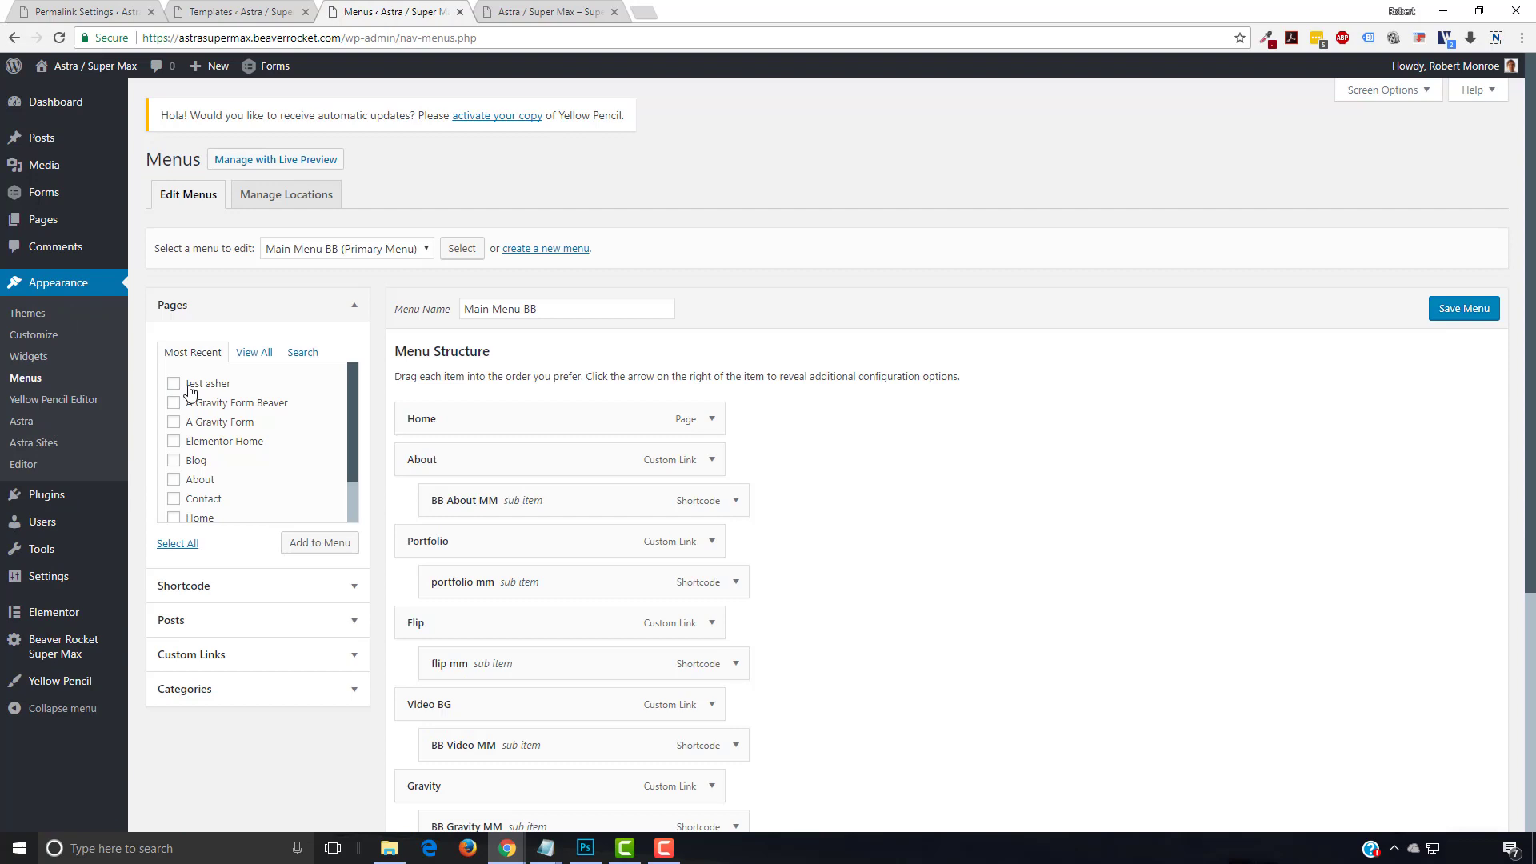
pyautogui.click(409, 252)
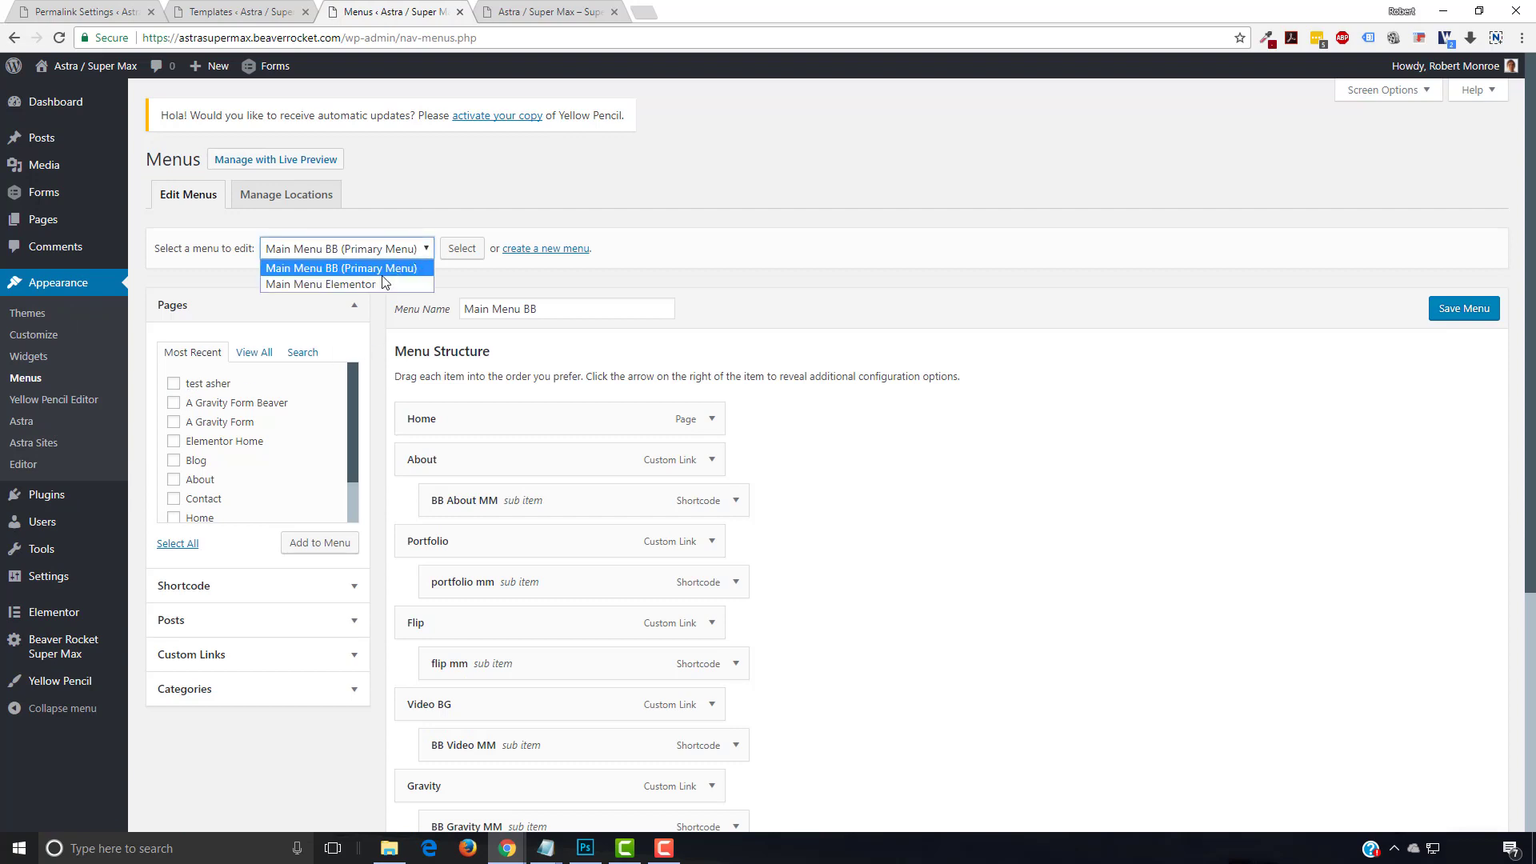
pyautogui.click(401, 281)
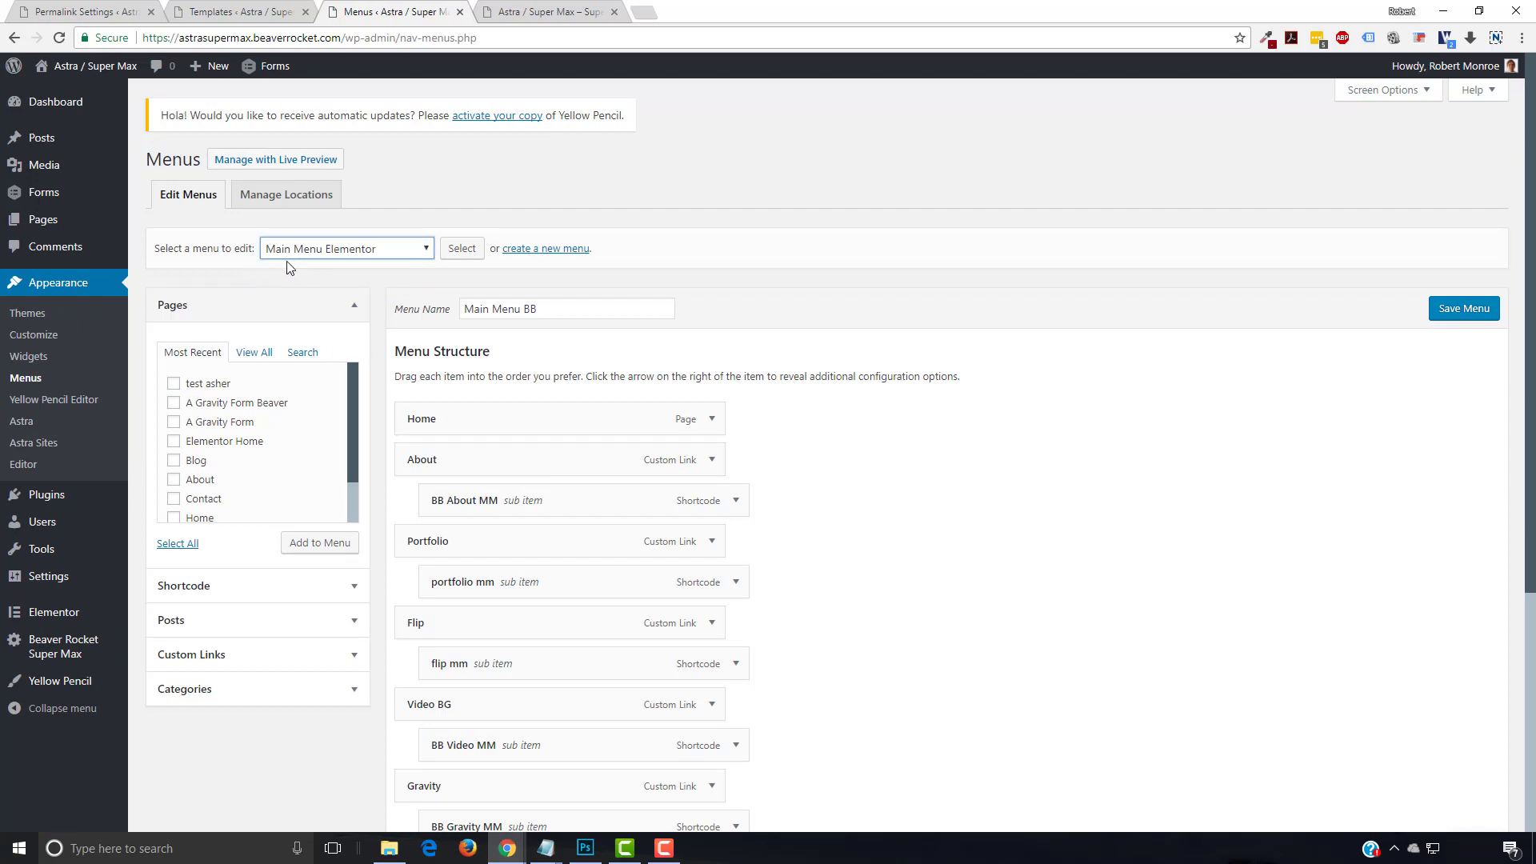
pyautogui.click(462, 252)
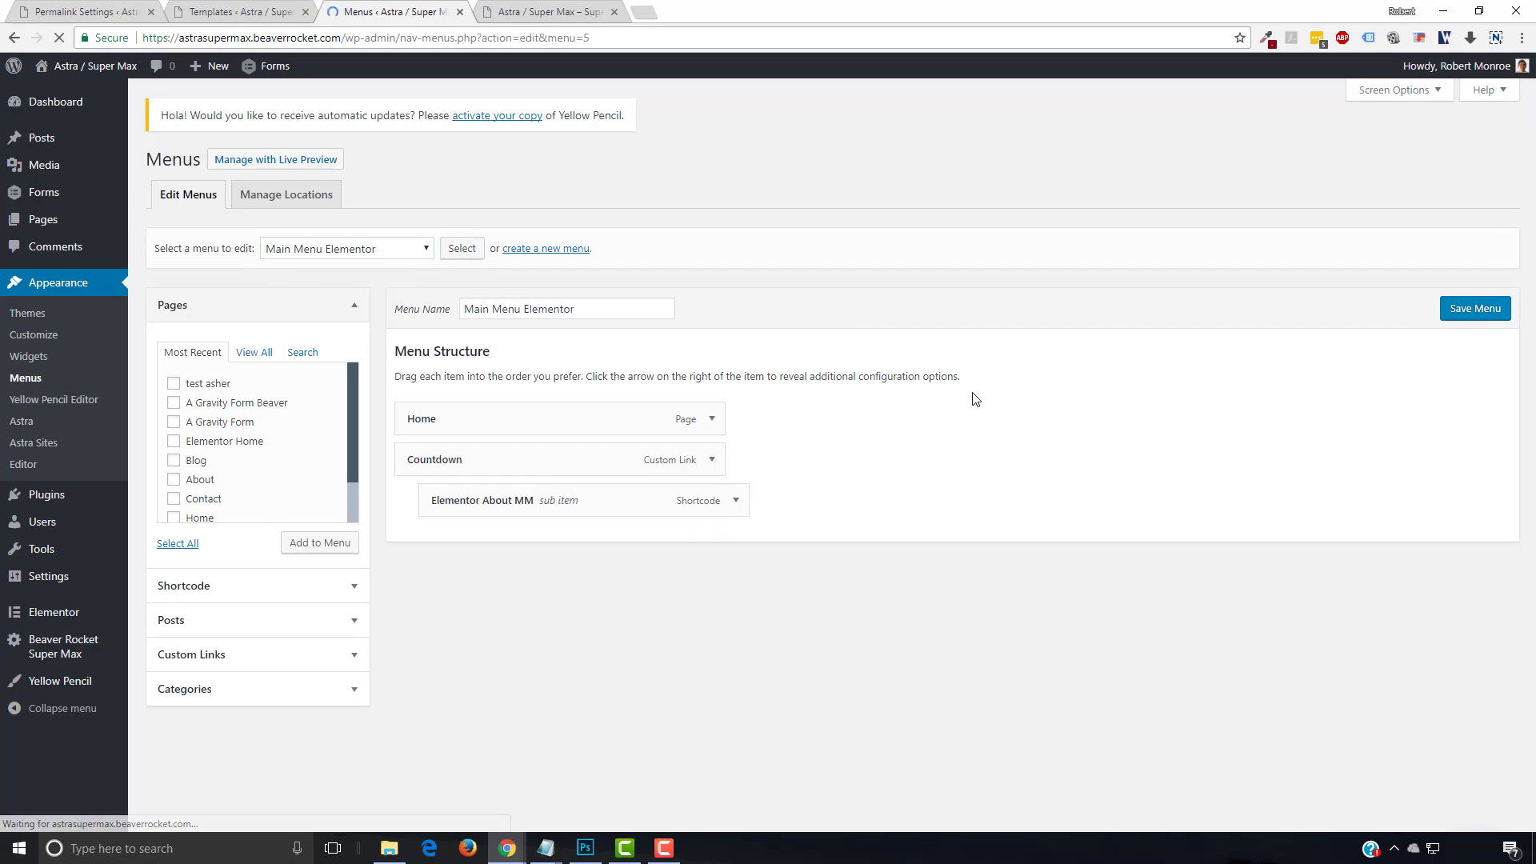
pyautogui.moveTo(1532, 390); pyautogui.dragTo(1514, 476)
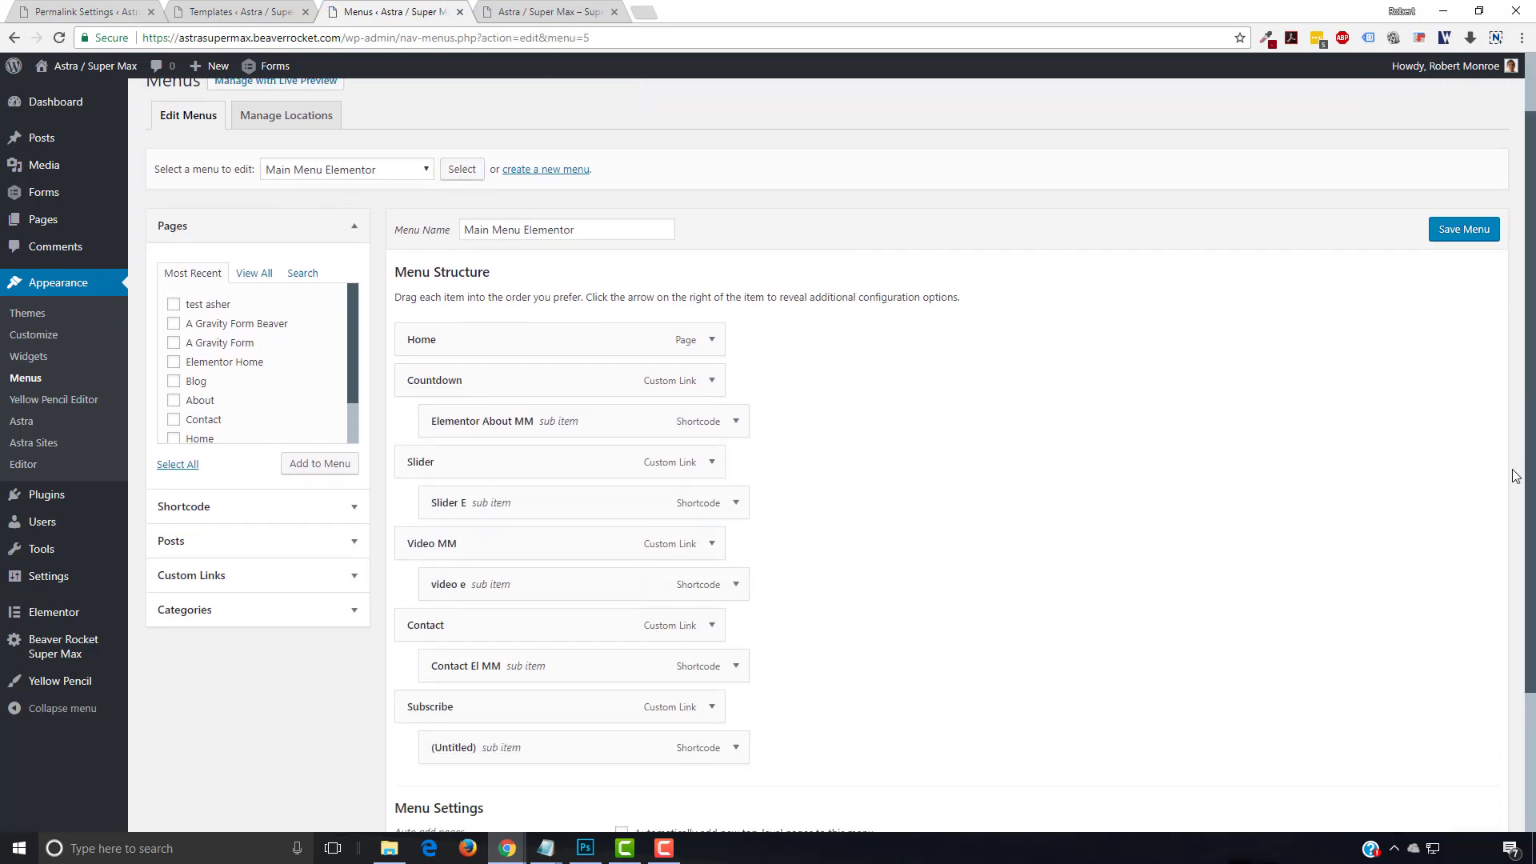
pyautogui.scroll(-2, 1499, 540)
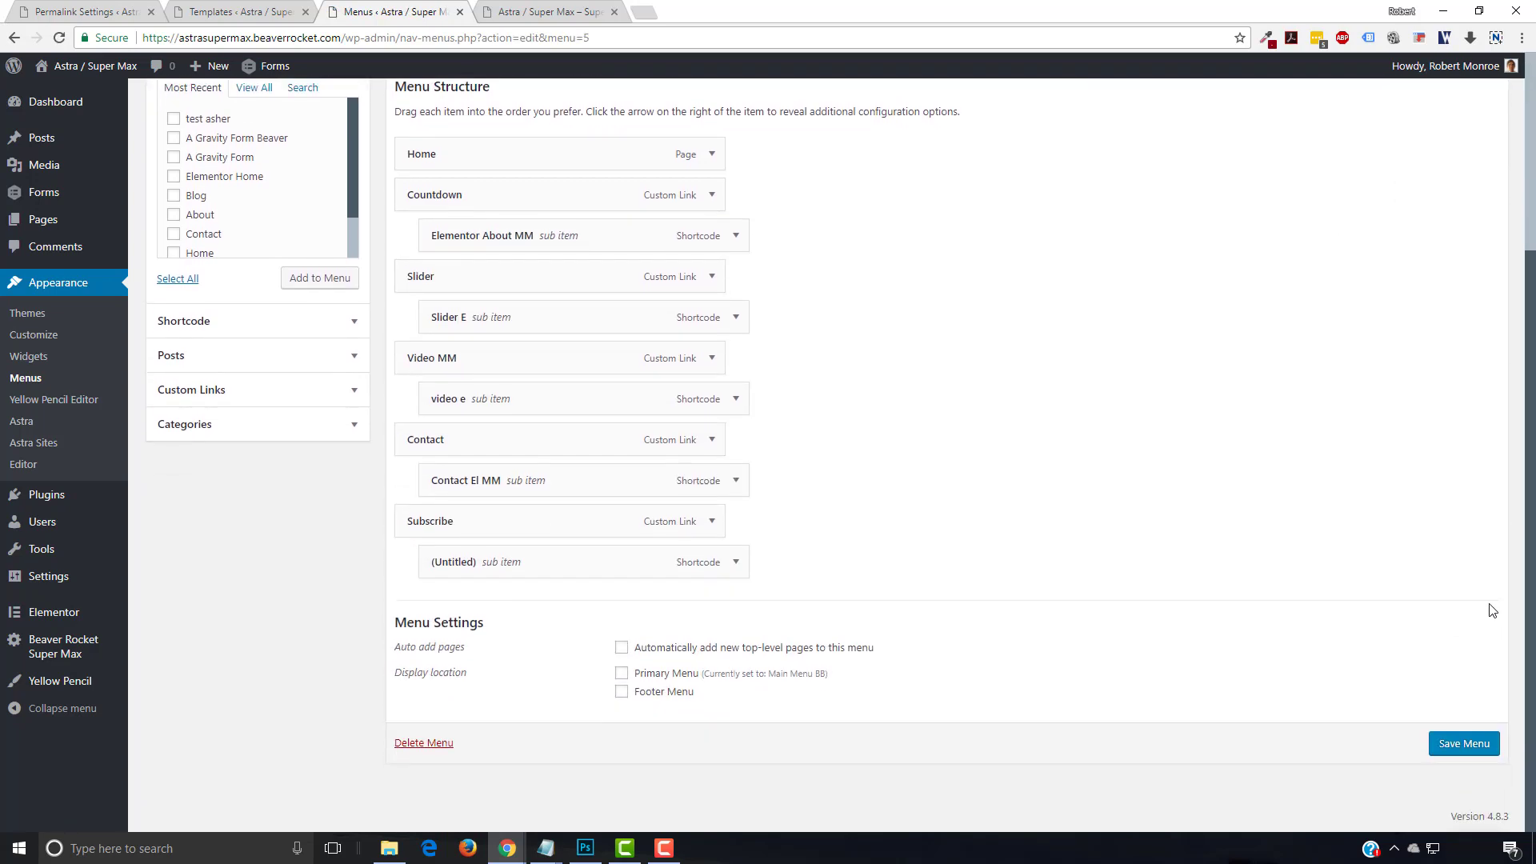
pyautogui.click(621, 675)
pyautogui.click(1444, 746)
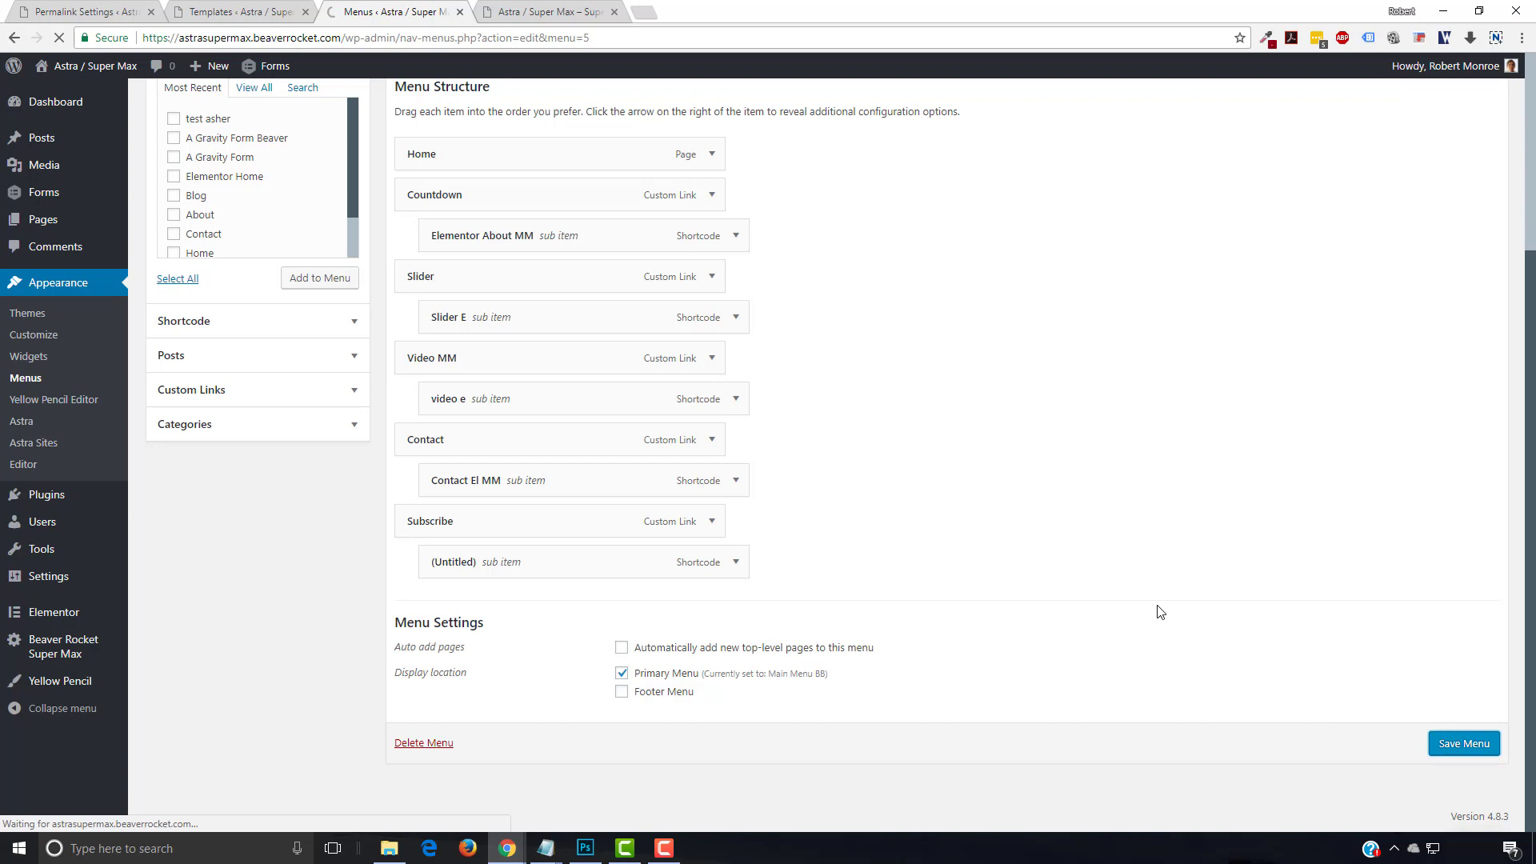
# Step: Switch back to the site's front end and reload the home page
pyautogui.hotkey('alt', 'Tab')
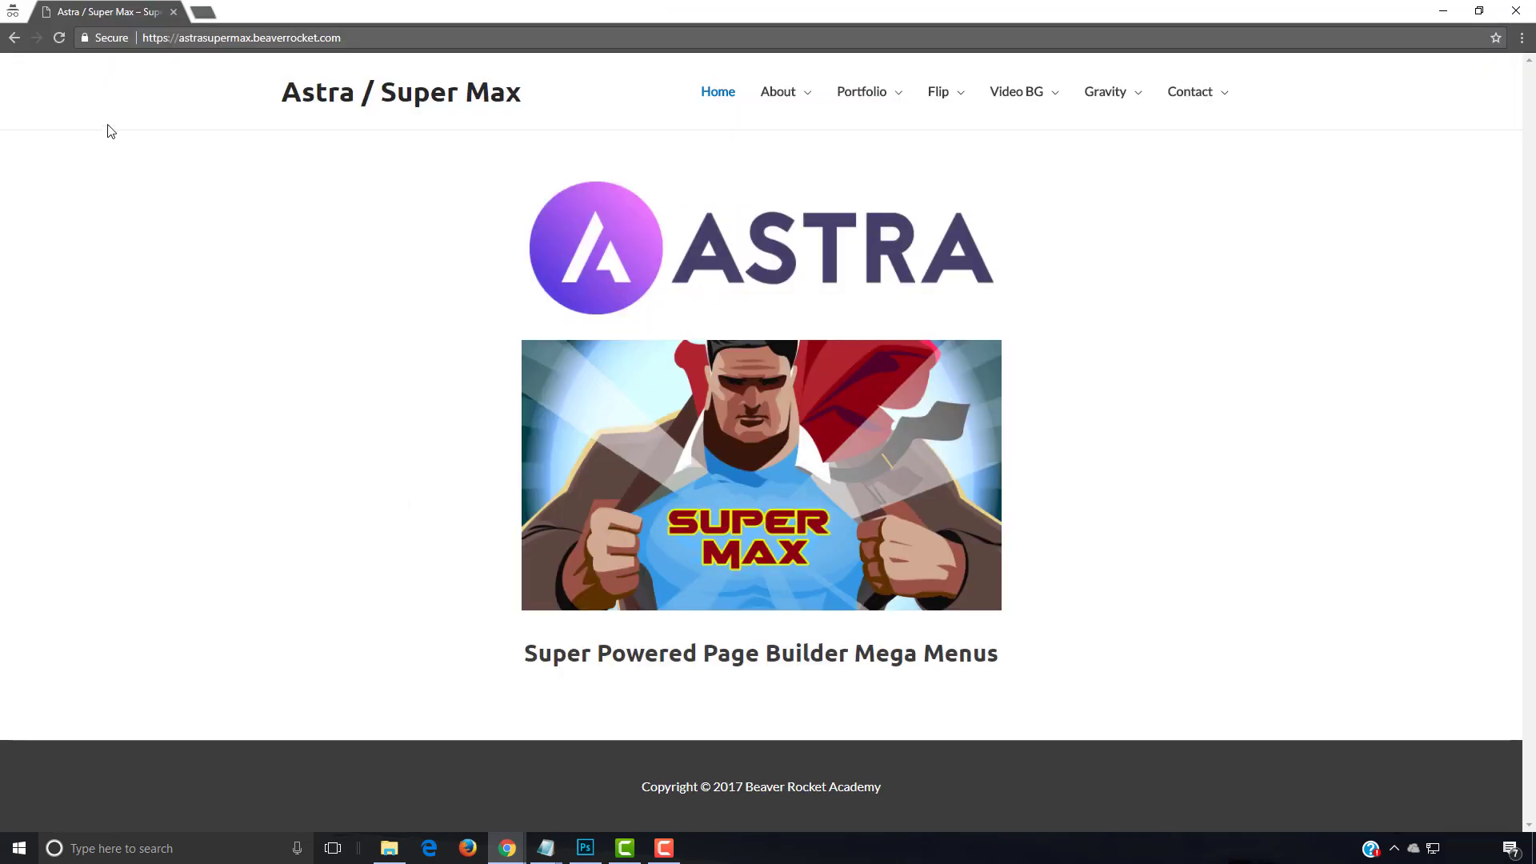
pyautogui.click(59, 38)
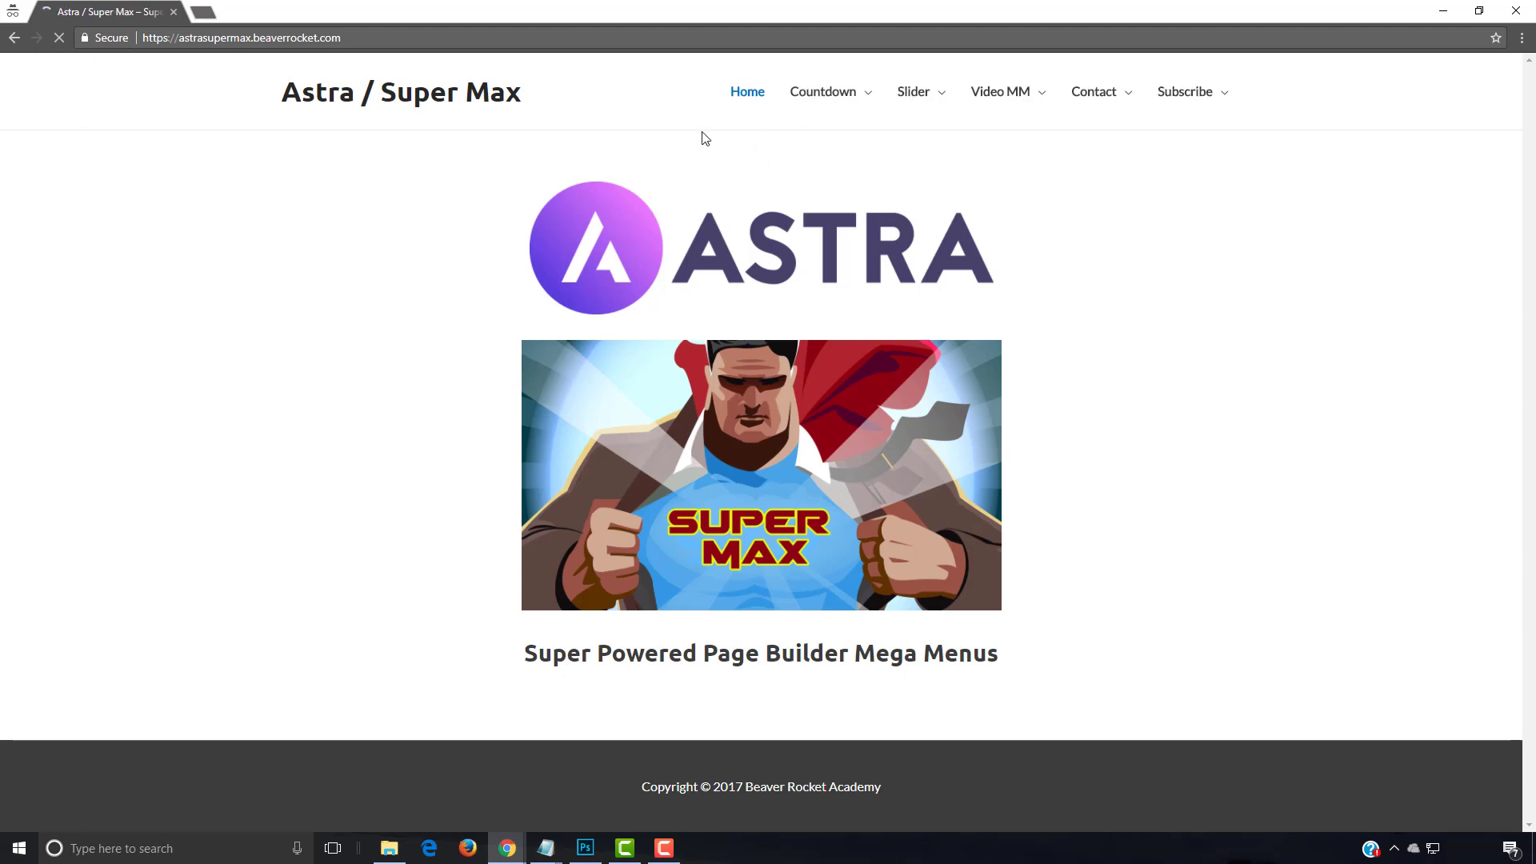
pyautogui.press('F10')
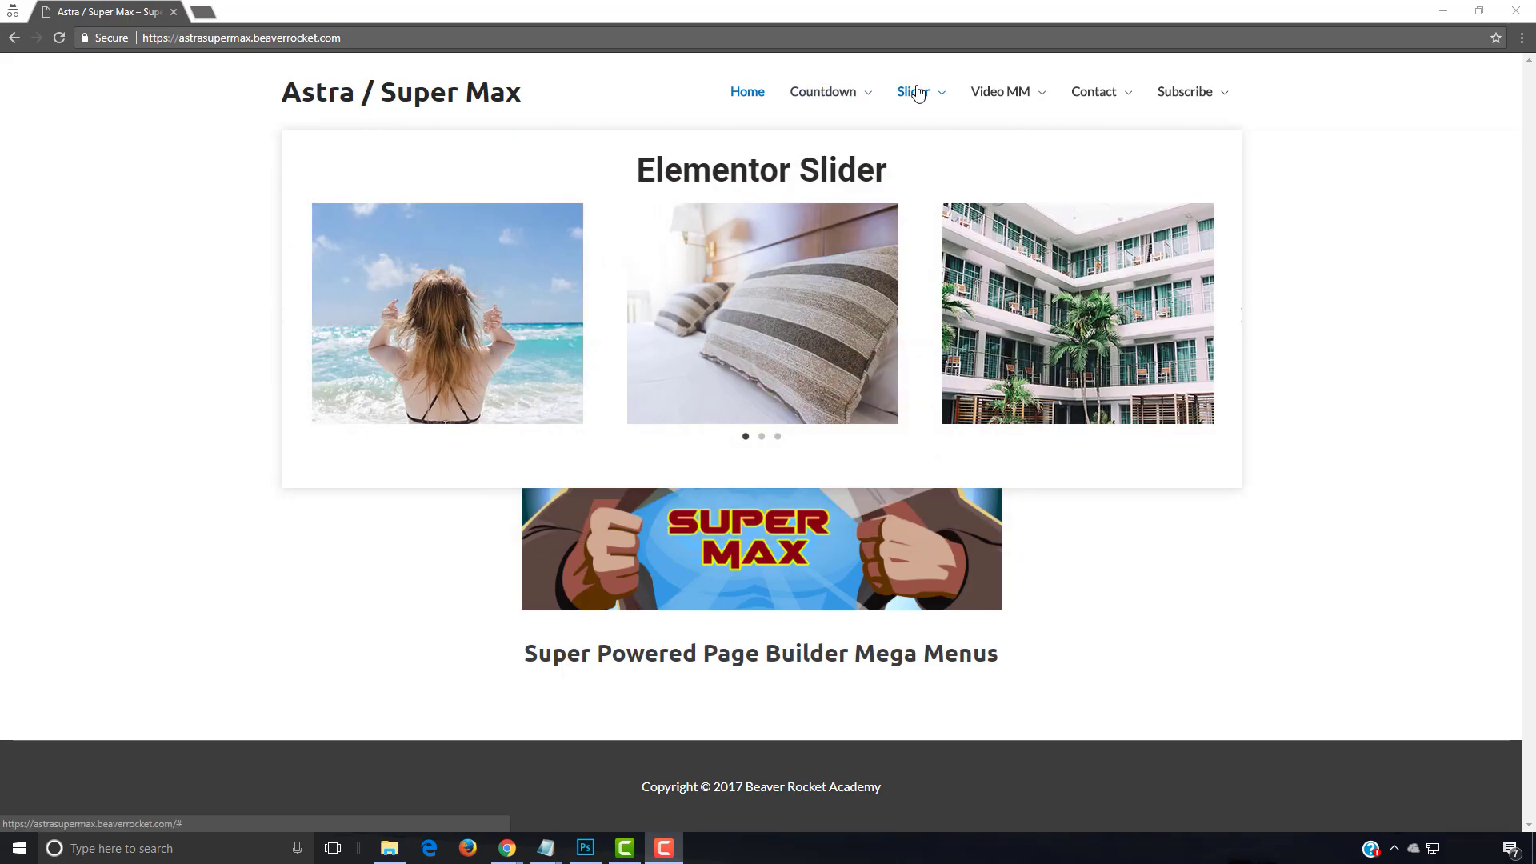
pyautogui.moveTo(918, 92)
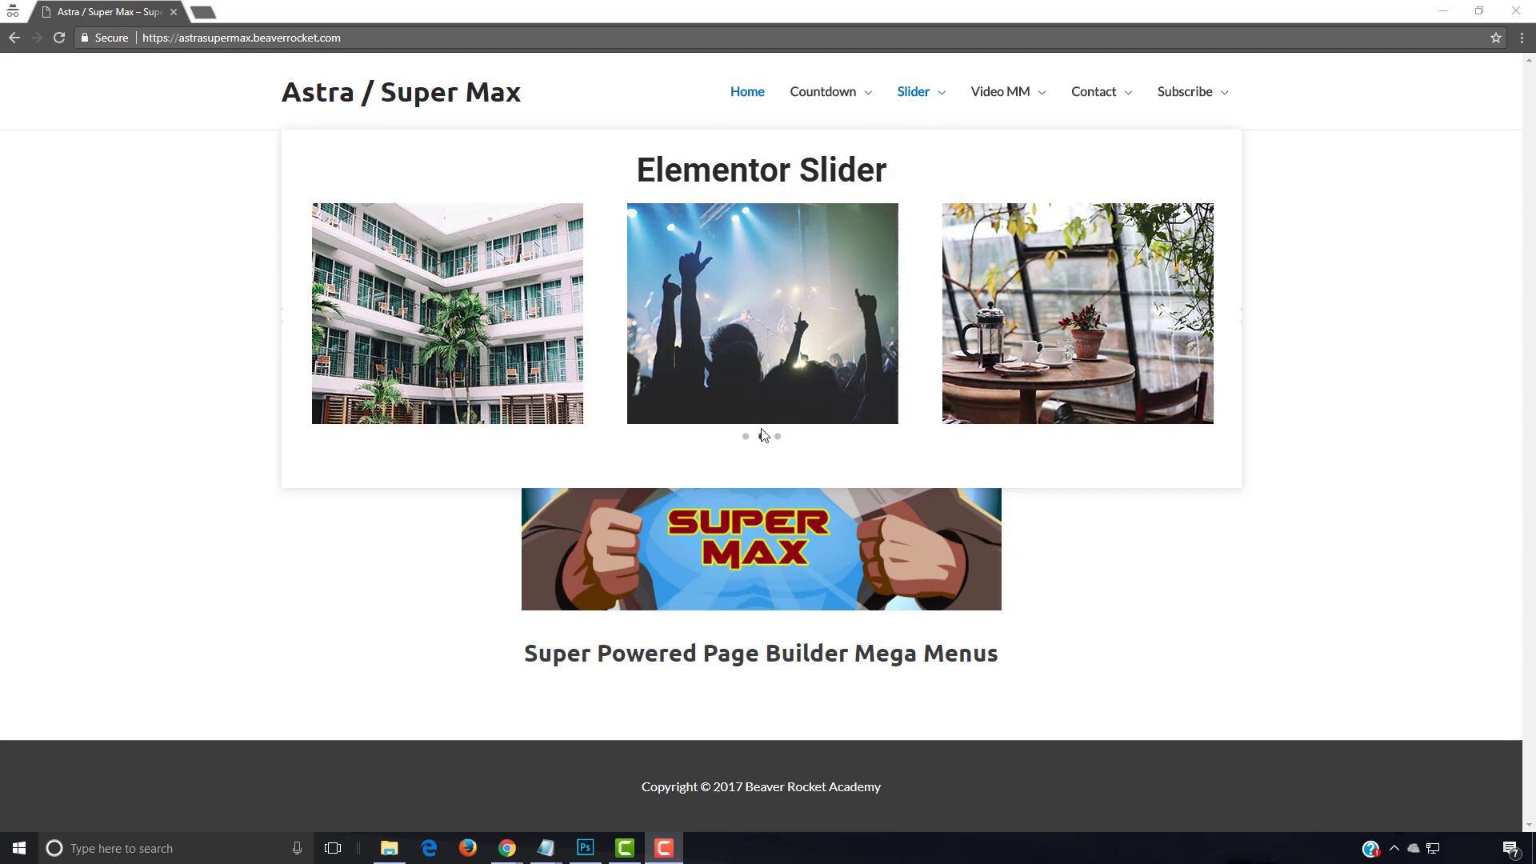
# Step: Page through the Slider carousel images, then show the Video MM mega menu
pyautogui.click(745, 439)
pyautogui.click(761, 437)
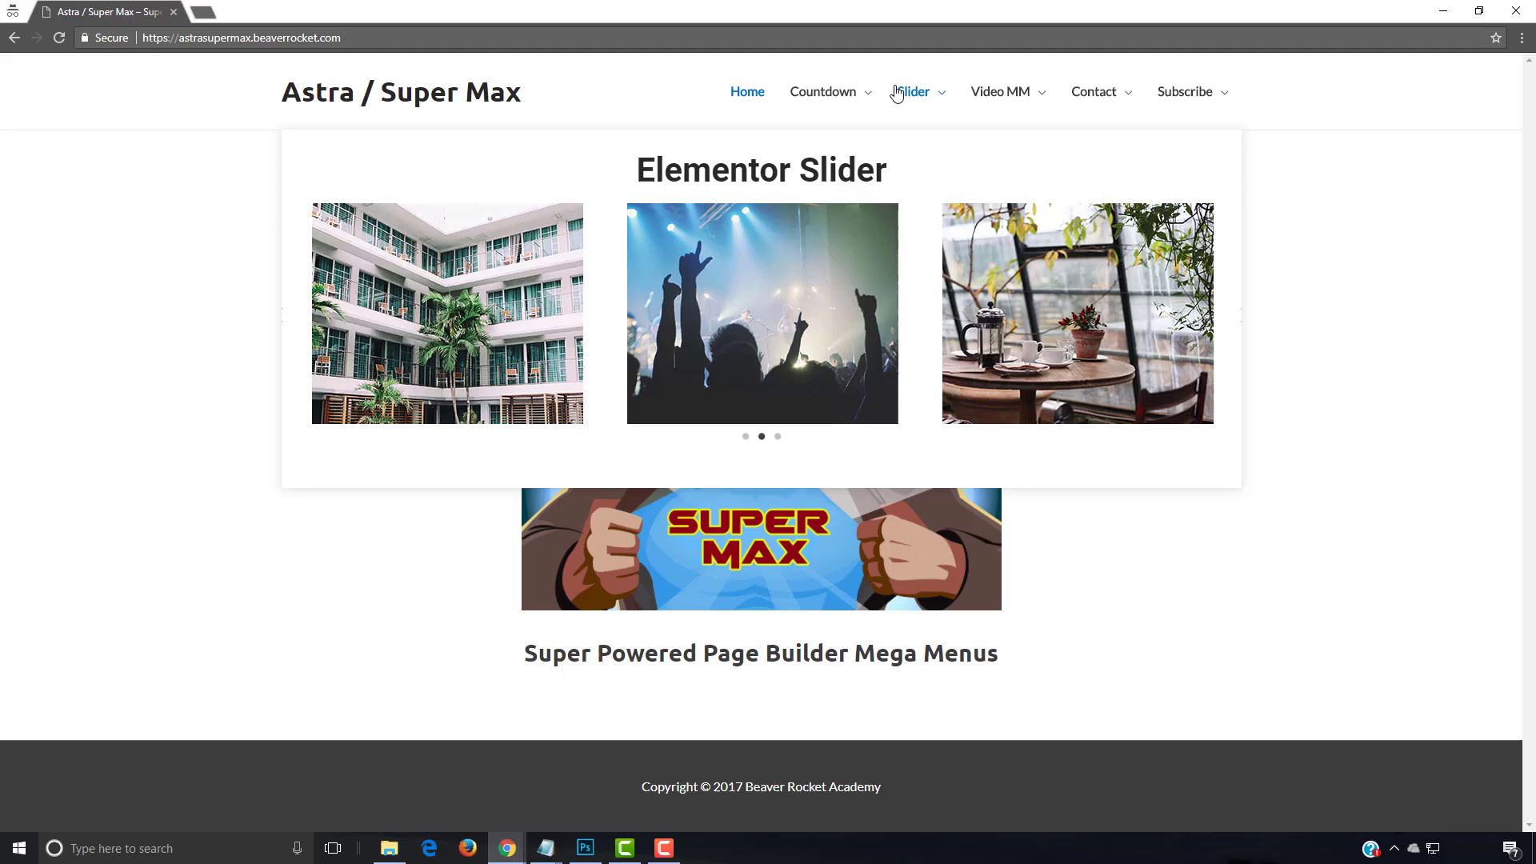
pyautogui.click(999, 91)
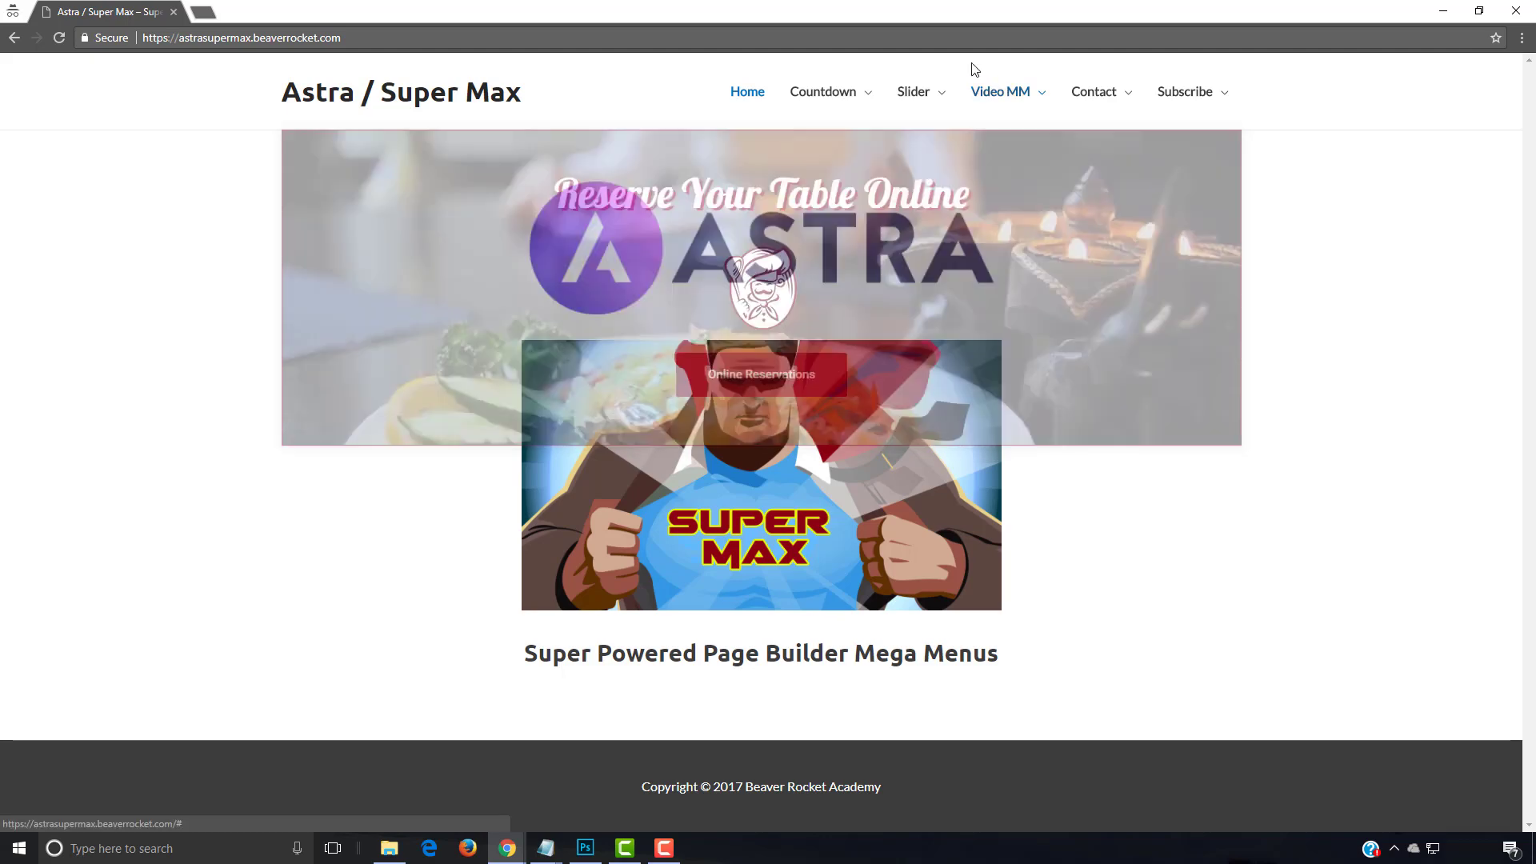
pyautogui.moveTo(1093, 91)
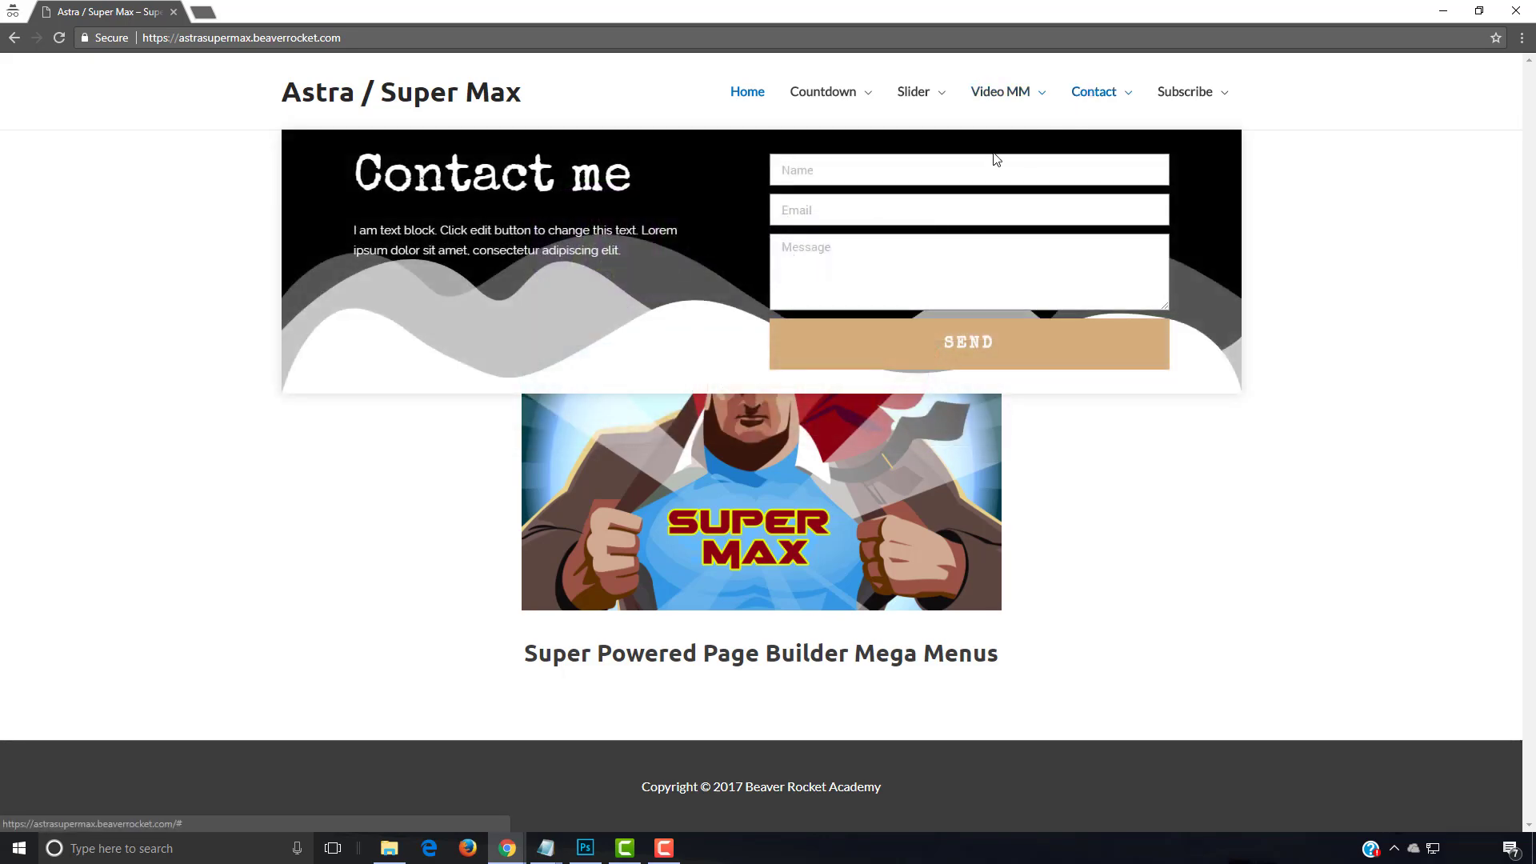
# Step: Fill in name, email and message in the Contact me form, send it, and highlight the confirmation
pyautogui.click(842, 178)
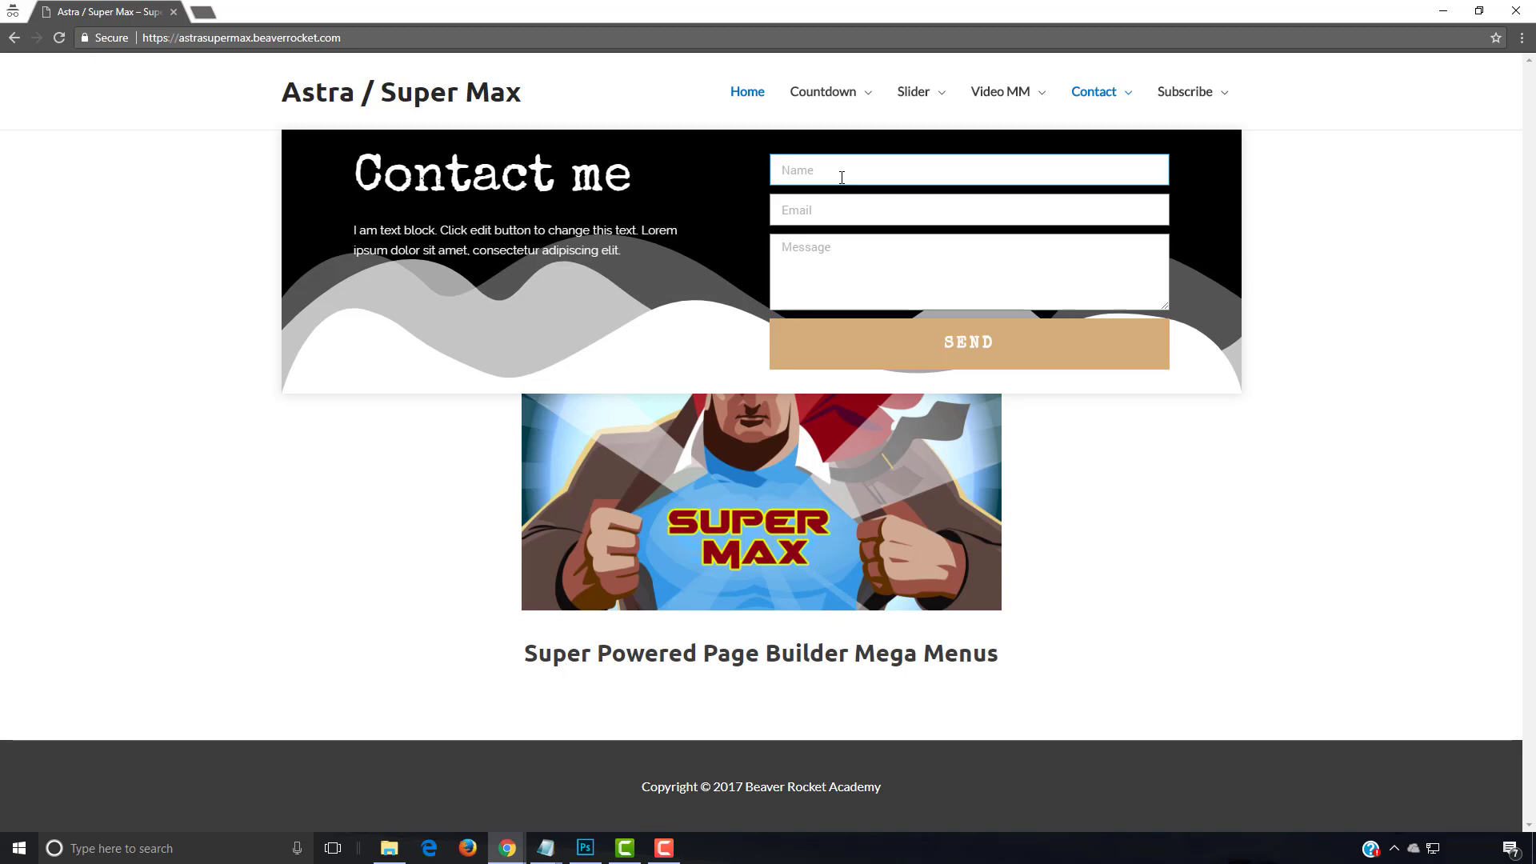
pyautogui.write('Robert')
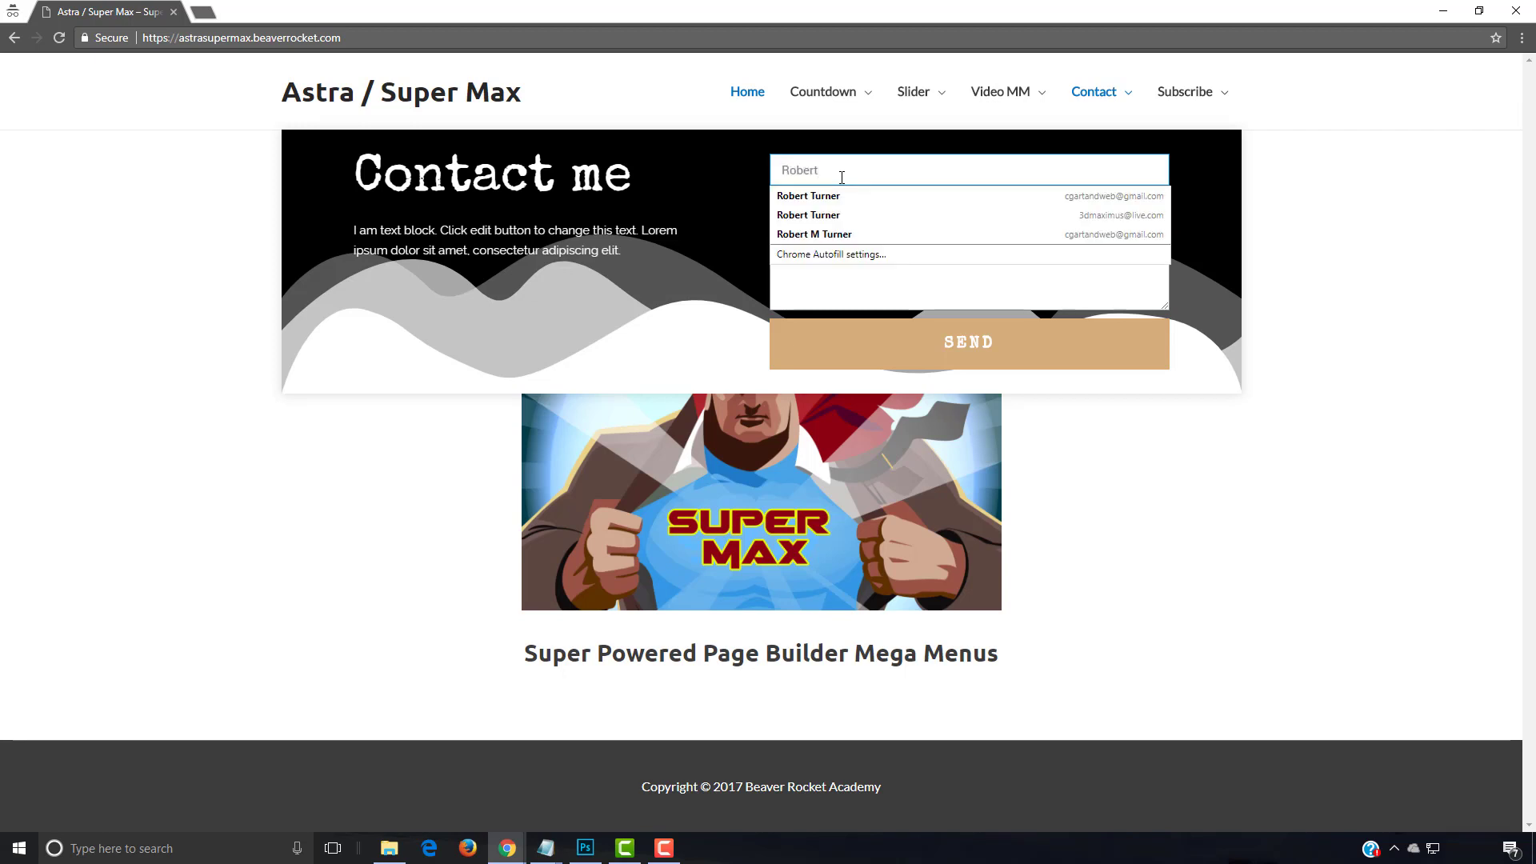
pyautogui.press('Tab')
pyautogui.write('tes')
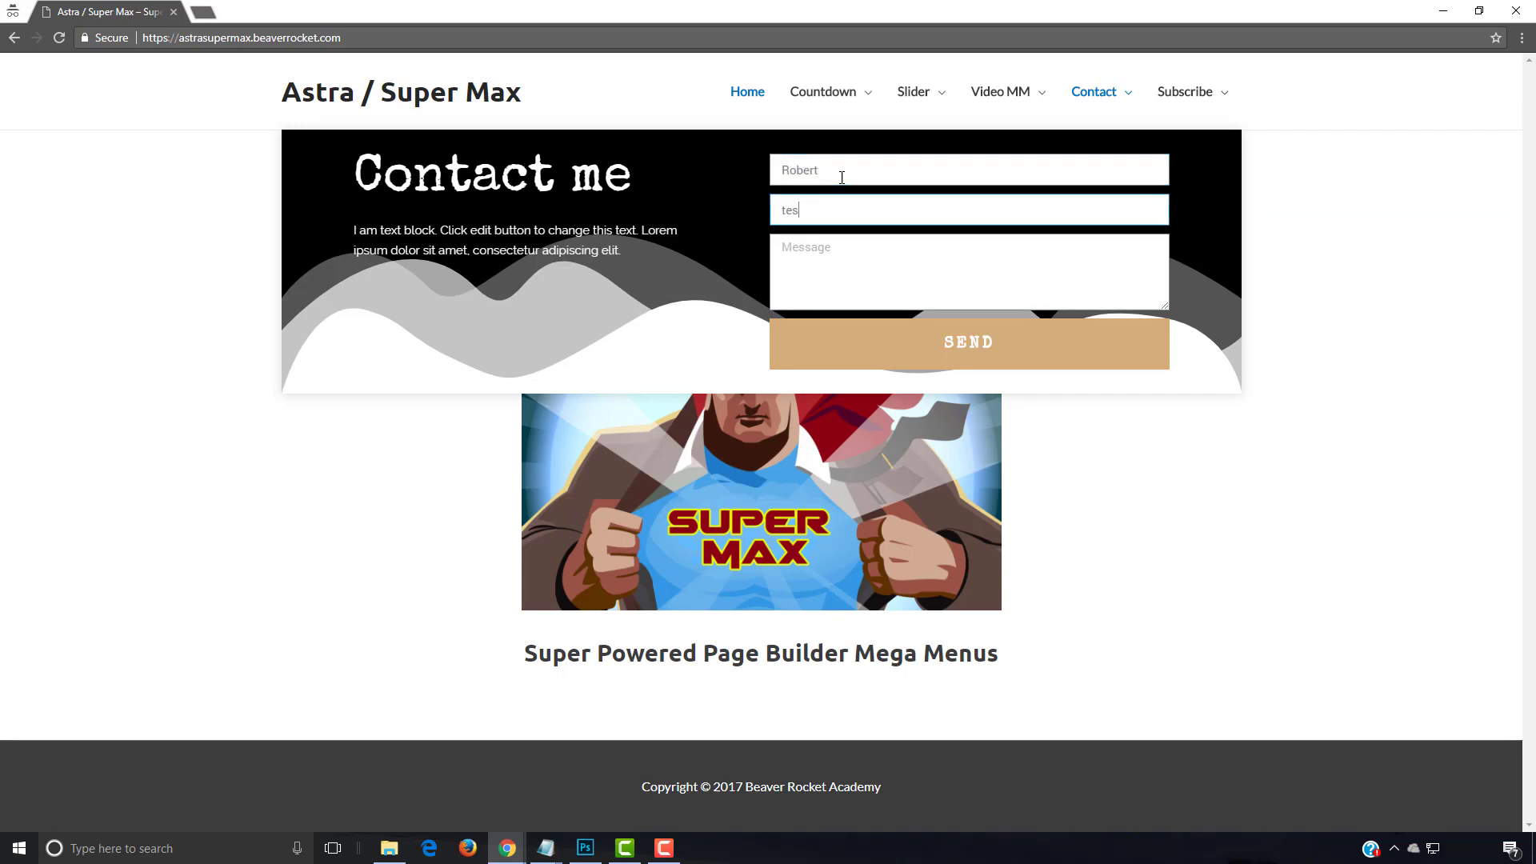
pyautogui.write('@test.c')
pyautogui.write('om')
pyautogui.click(861, 264)
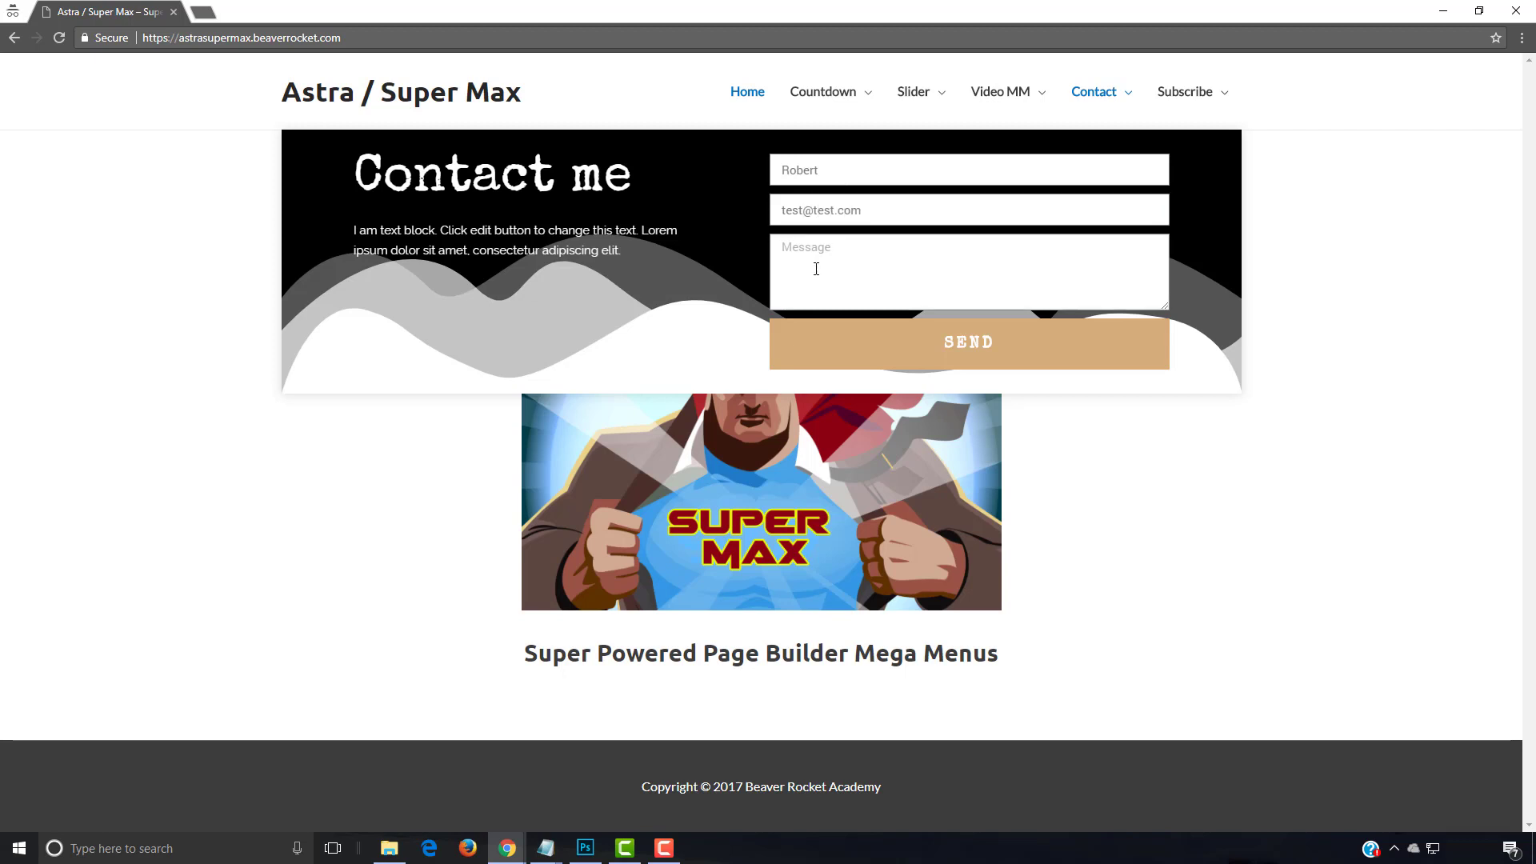
pyautogui.write('Ny')
pyautogui.press('BackSpace')
pyautogui.press('BackSpace')
pyautogui.write('My')
pyautogui.click(961, 345)
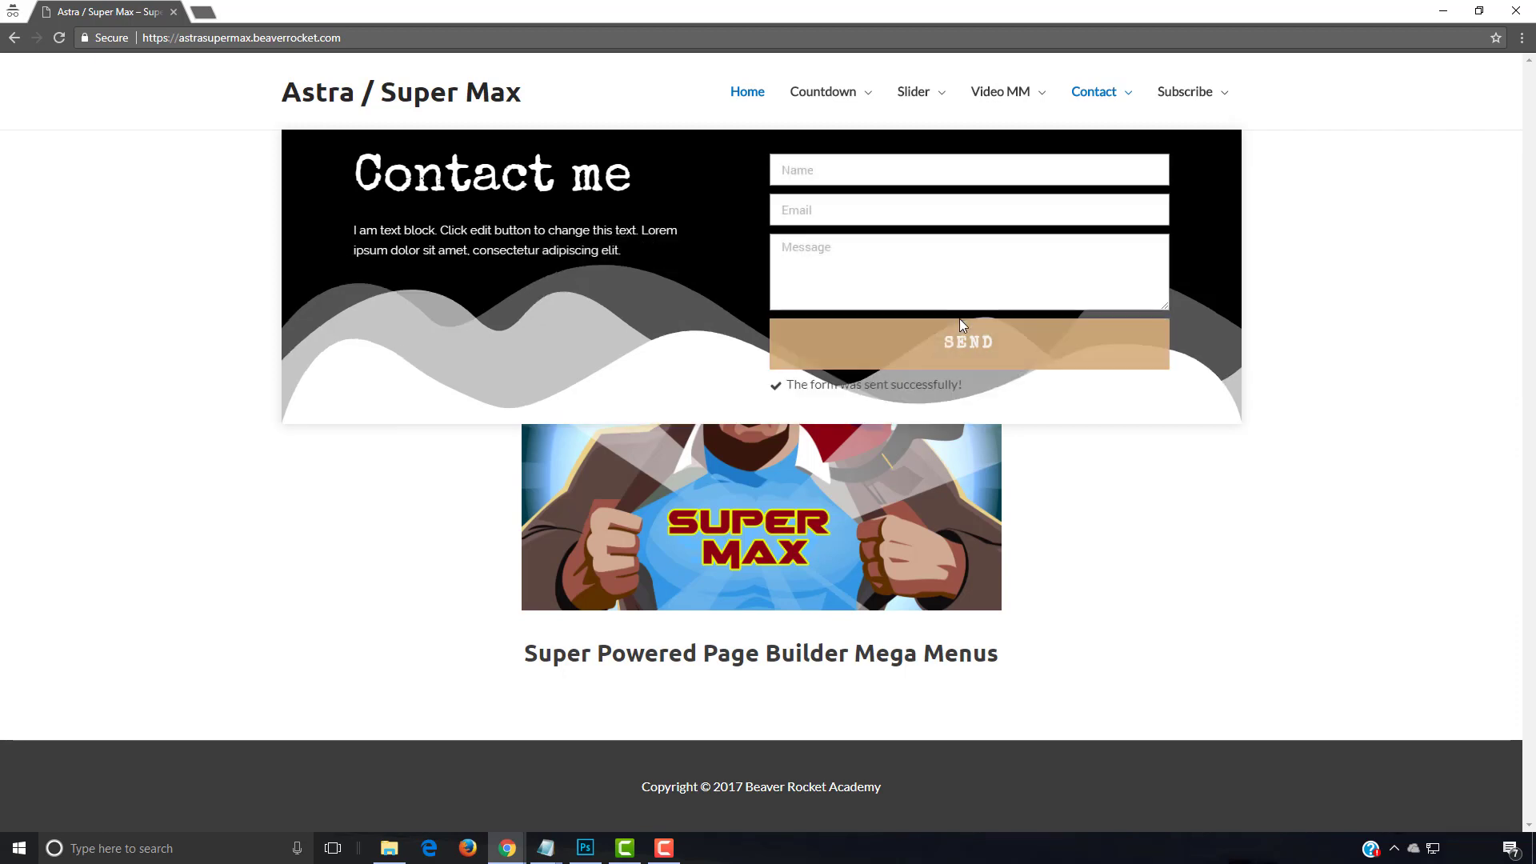
pyautogui.moveTo(972, 385); pyautogui.dragTo(787, 397)
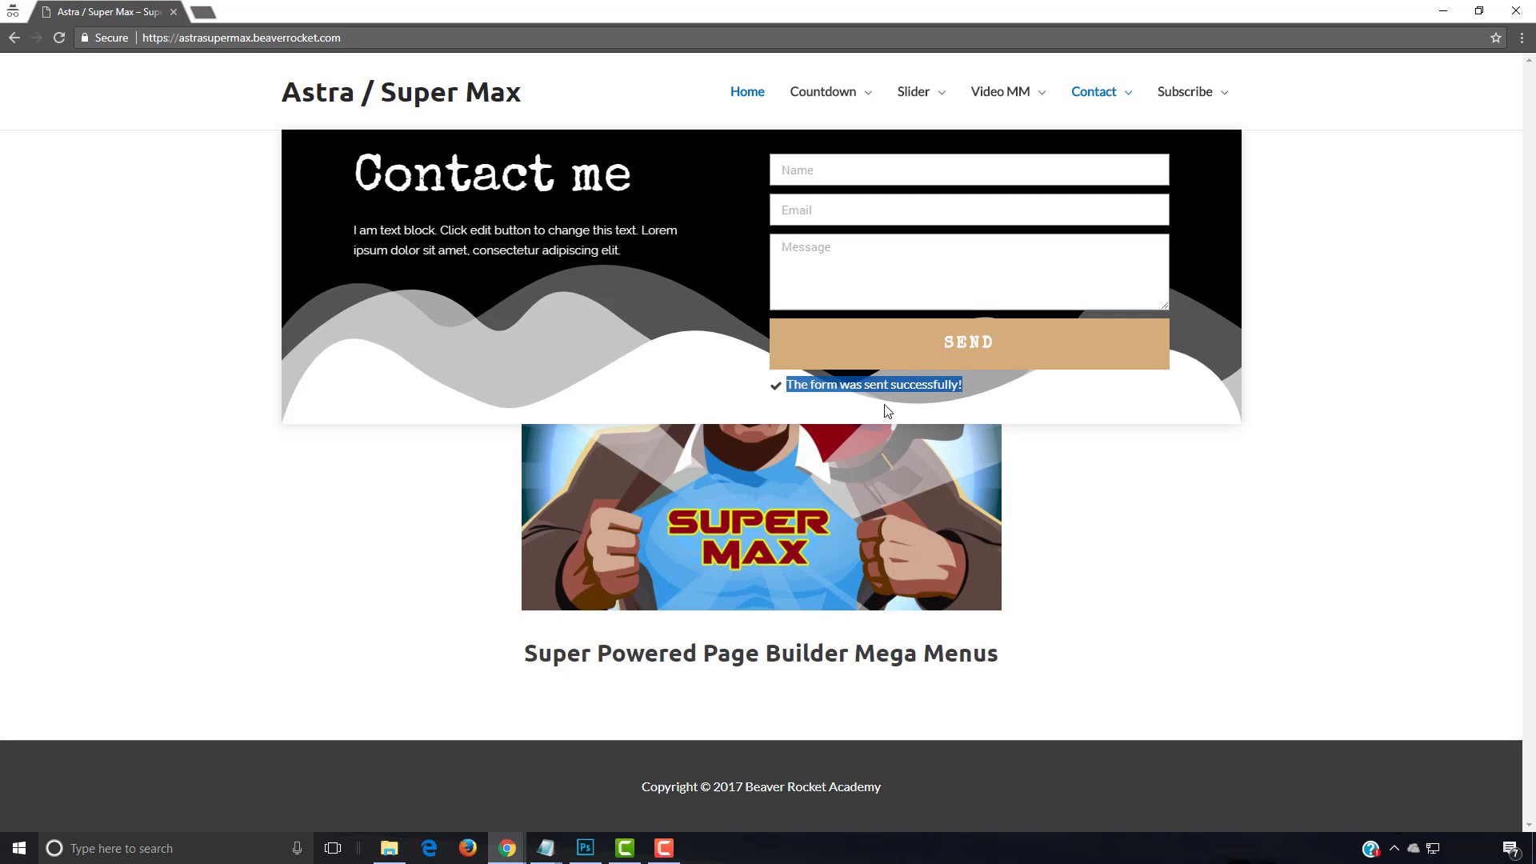
# Step: Enter an email in the Subscribe menu's GET UPDATED form and send it
pyautogui.click(1184, 91)
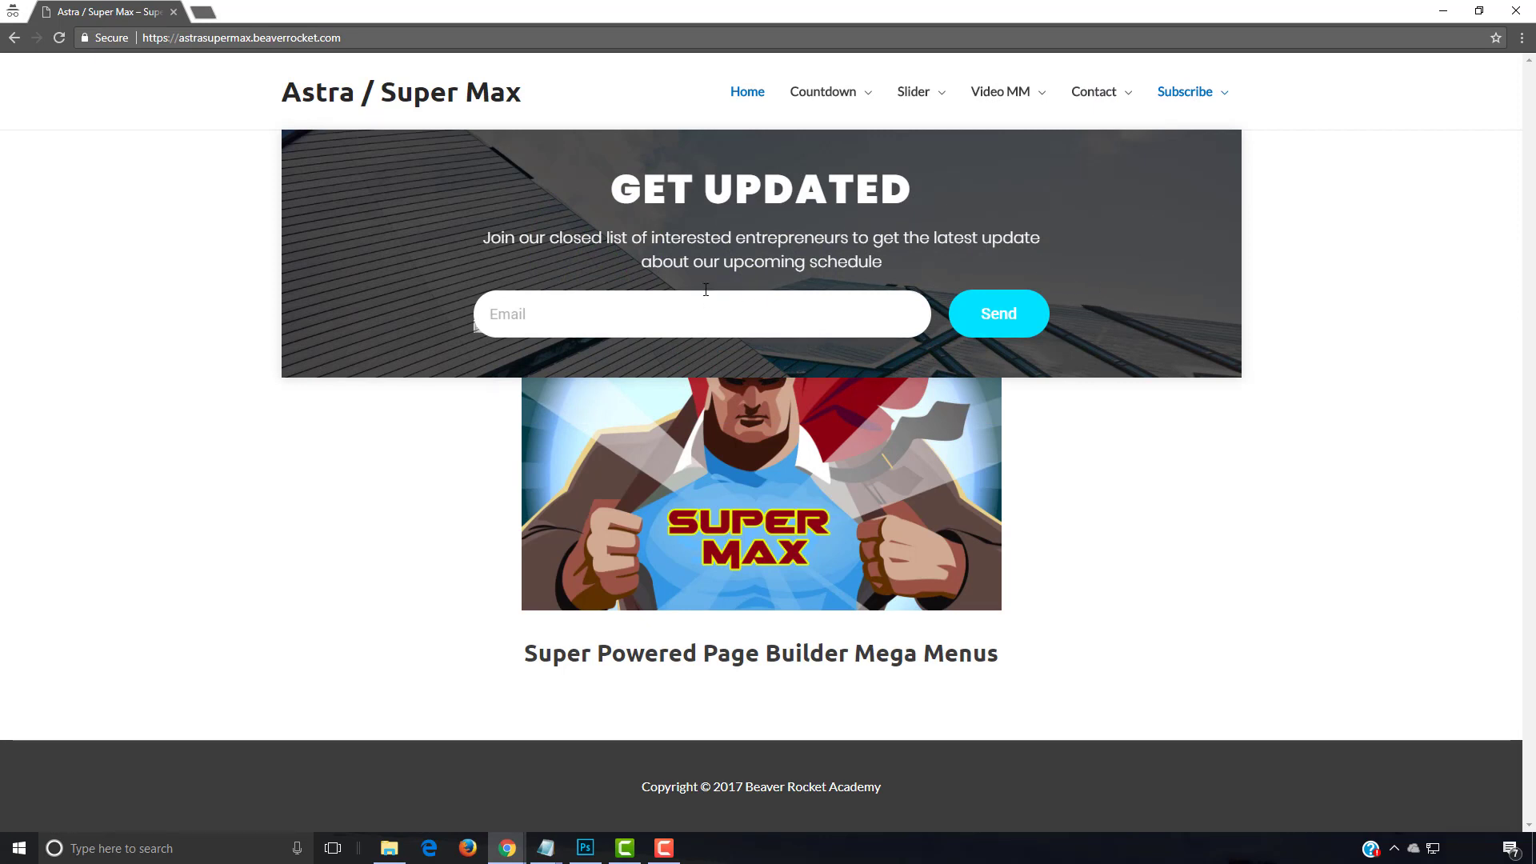
pyautogui.write('test')
pyautogui.write('@test')
pyautogui.write('om')
pyautogui.click(980, 317)
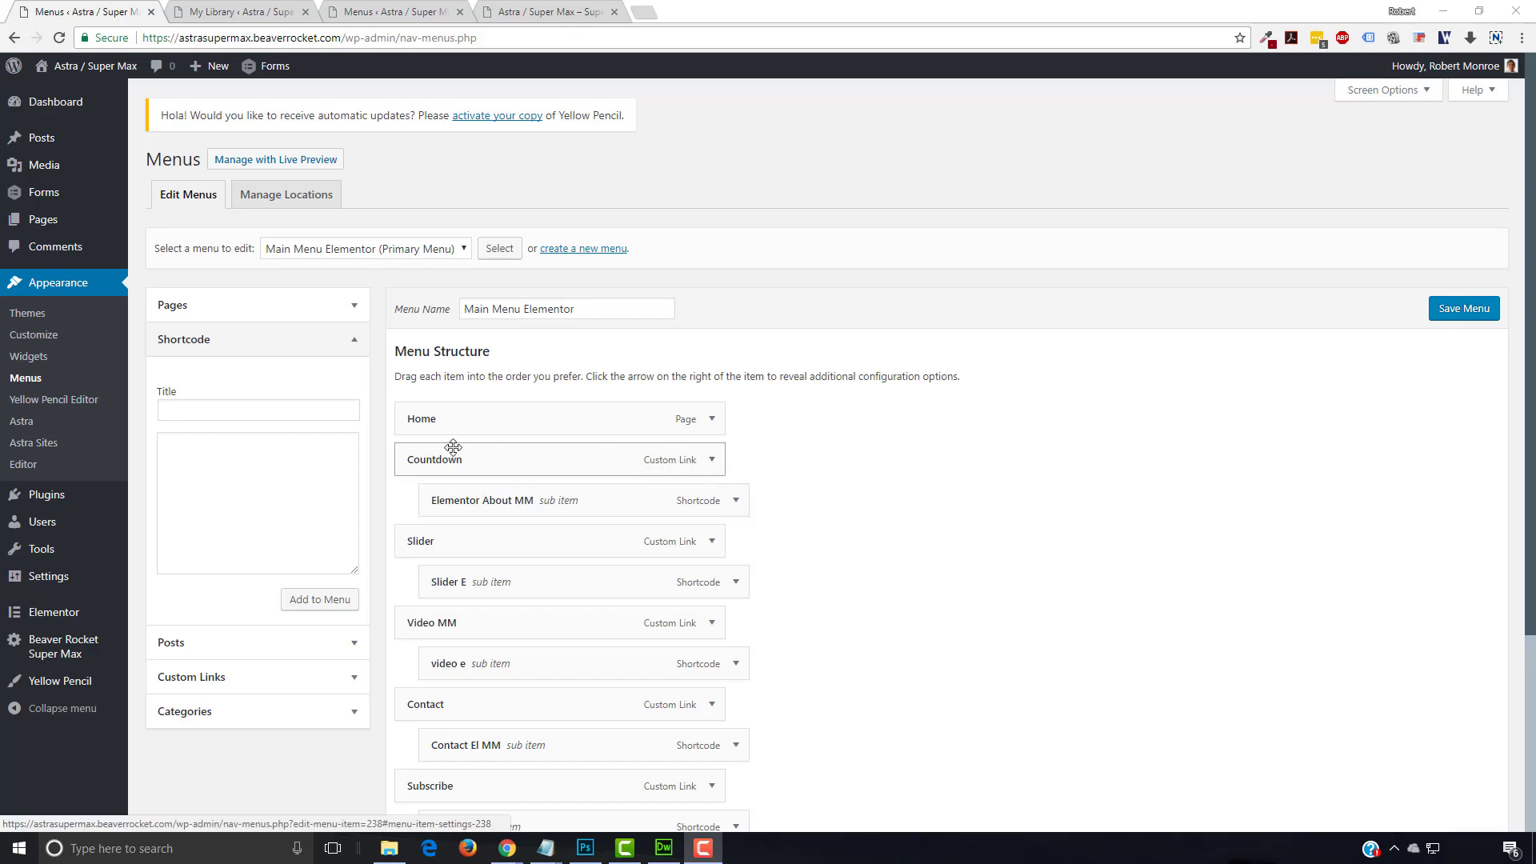
# Step: Look over the Custom Links URL and link text fields, then collapse that box
pyautogui.click(244, 678)
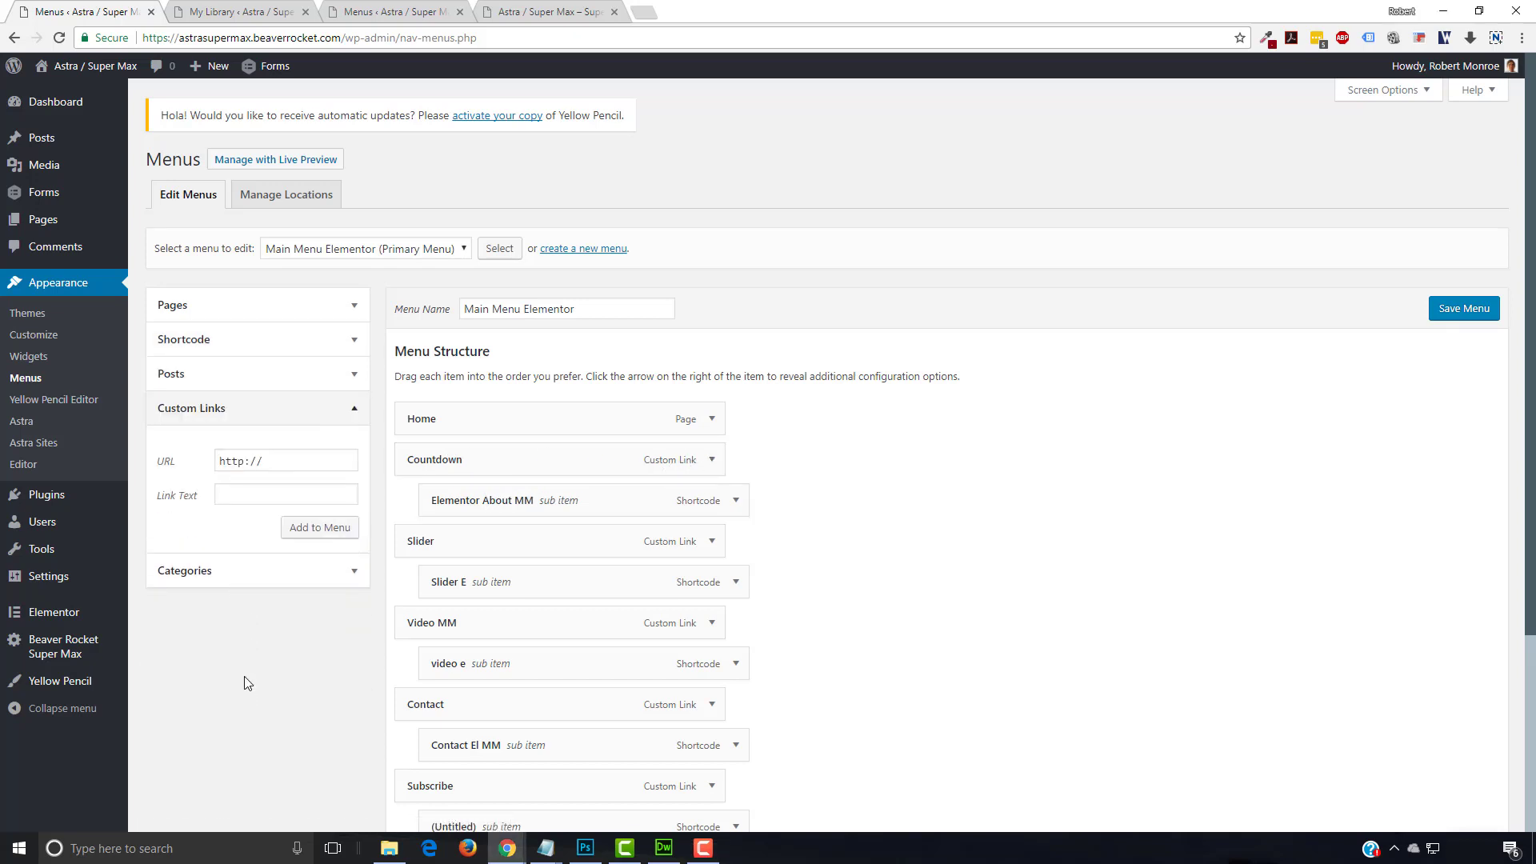
pyautogui.click(211, 461)
pyautogui.hotkey('ctrl', 'a')
pyautogui.write('#')
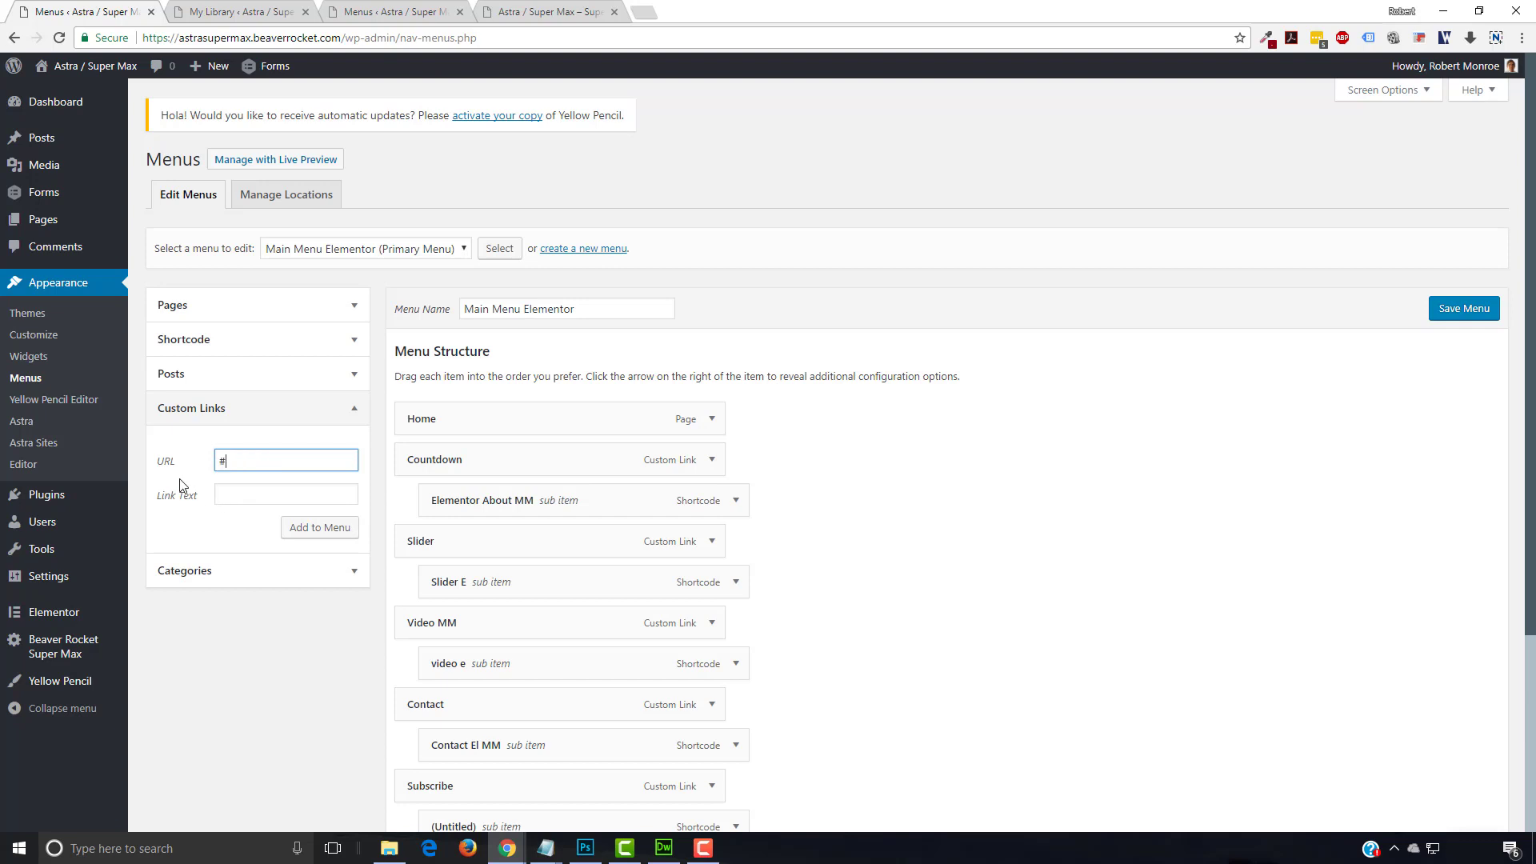
pyautogui.click(239, 500)
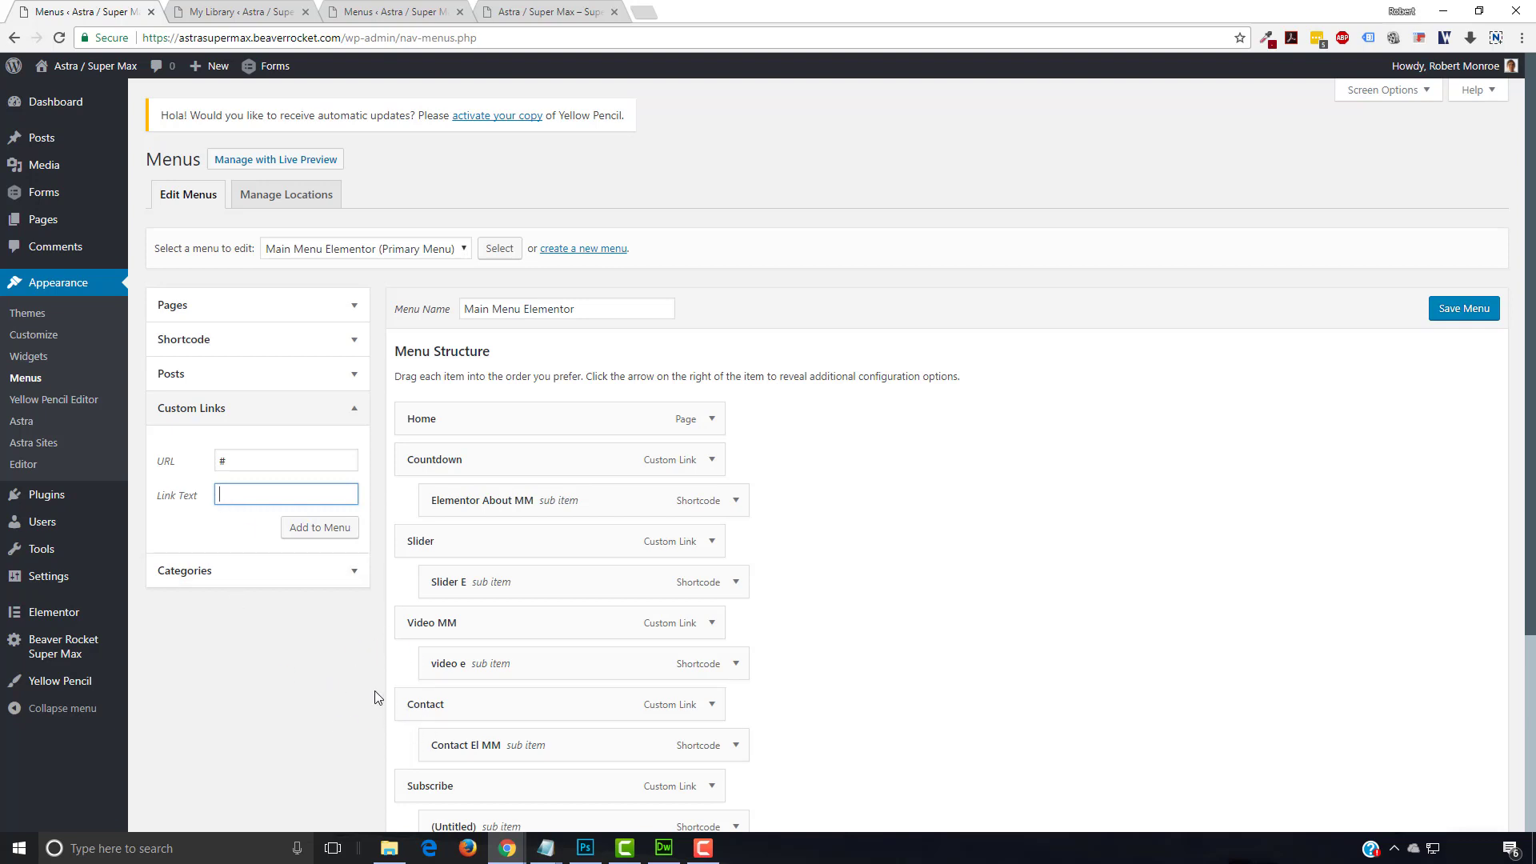
pyautogui.click(351, 414)
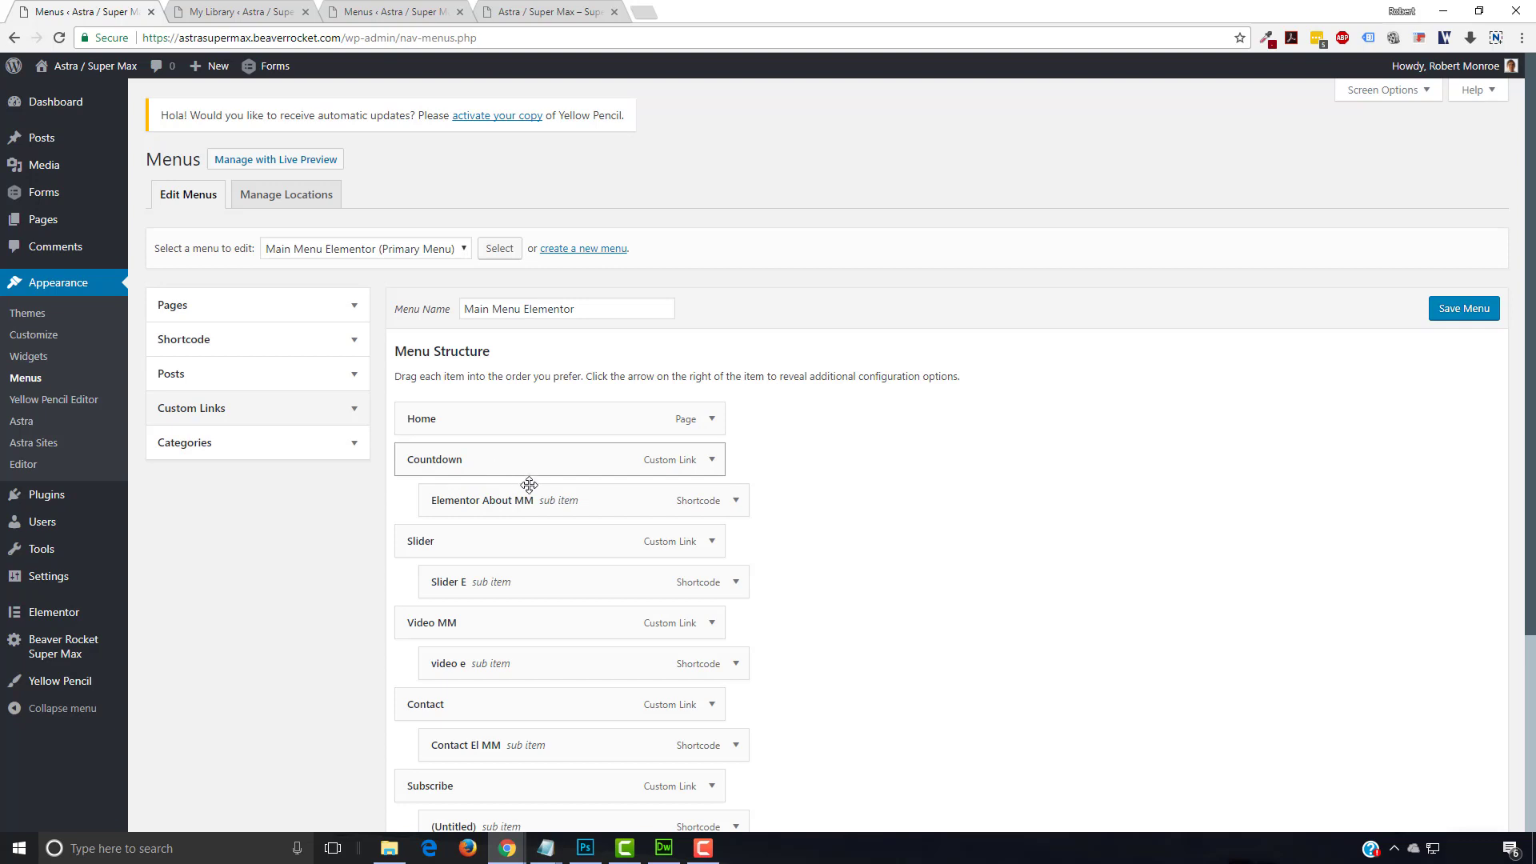
# Step: Expand the Countdown item and highlight its # URL, label and mega-menu CSS class
pyautogui.click(710, 459)
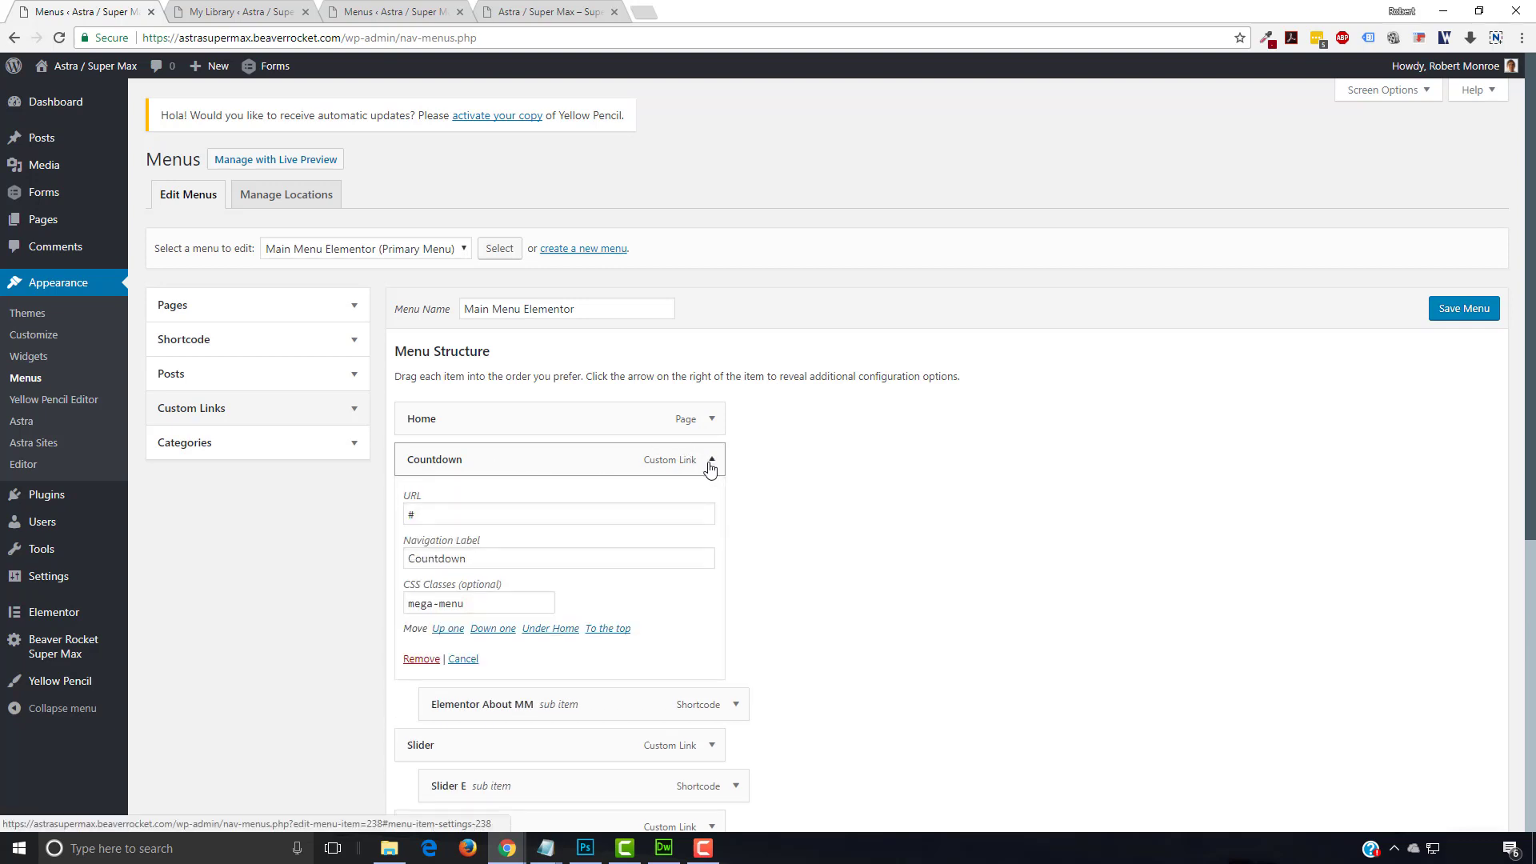
pyautogui.moveTo(461, 516); pyautogui.dragTo(405, 528)
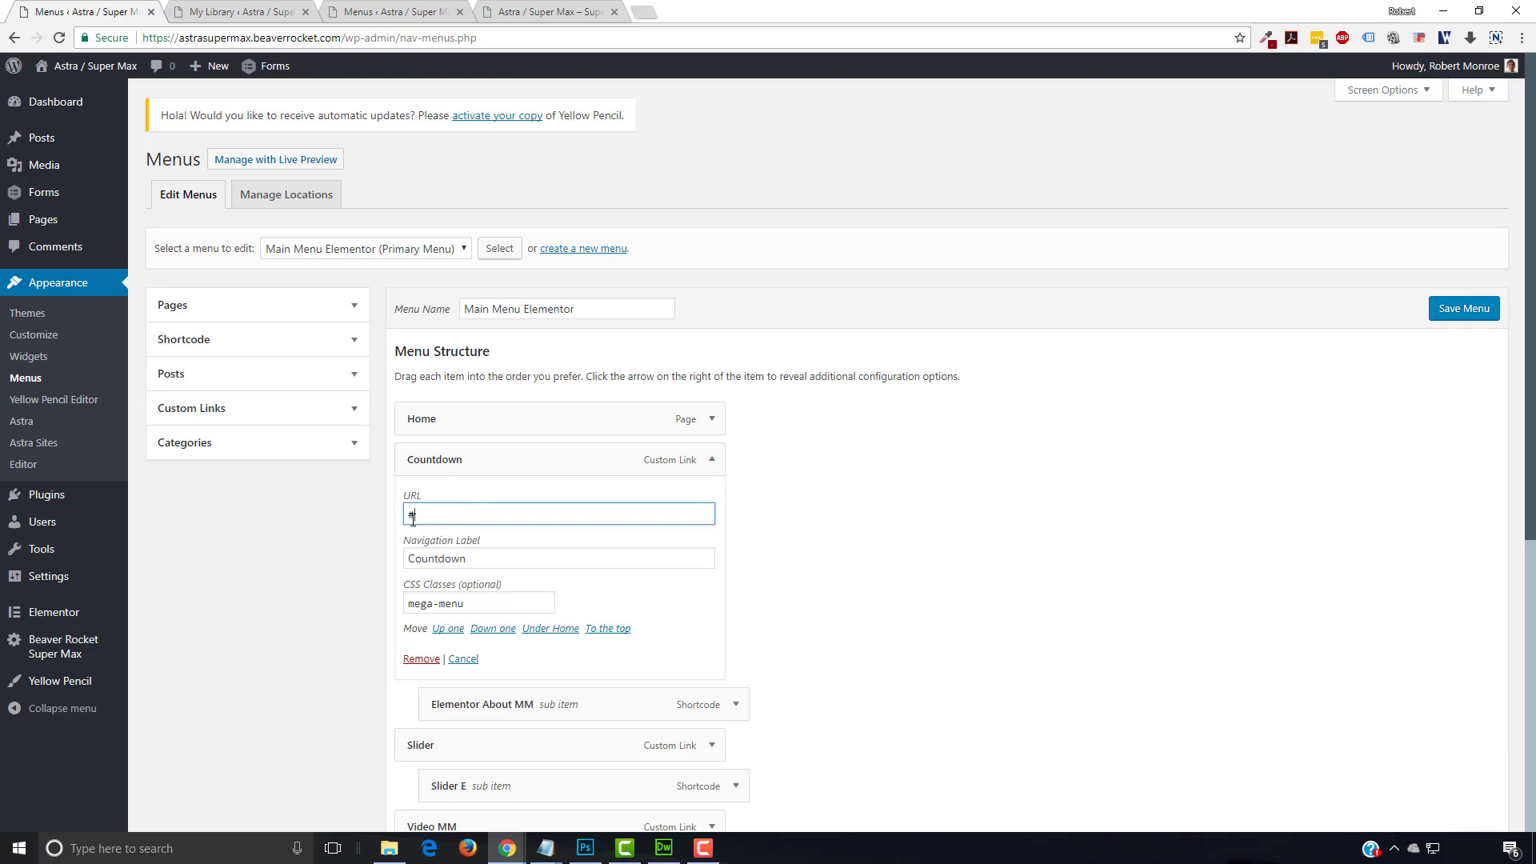
pyautogui.click(481, 561)
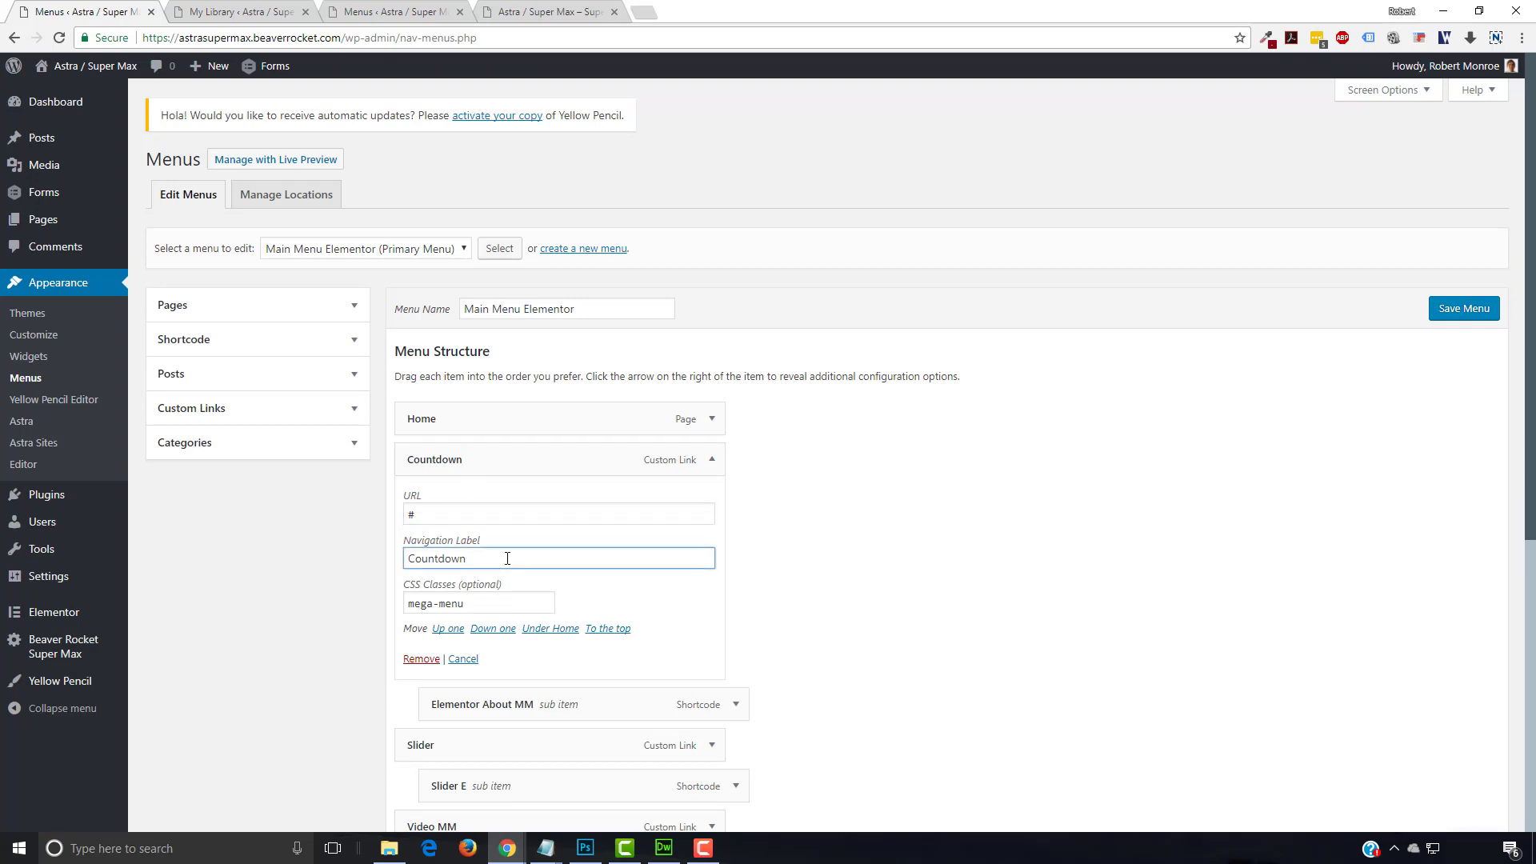
pyautogui.click(492, 607)
pyautogui.moveTo(458, 604); pyautogui.dragTo(400, 608)
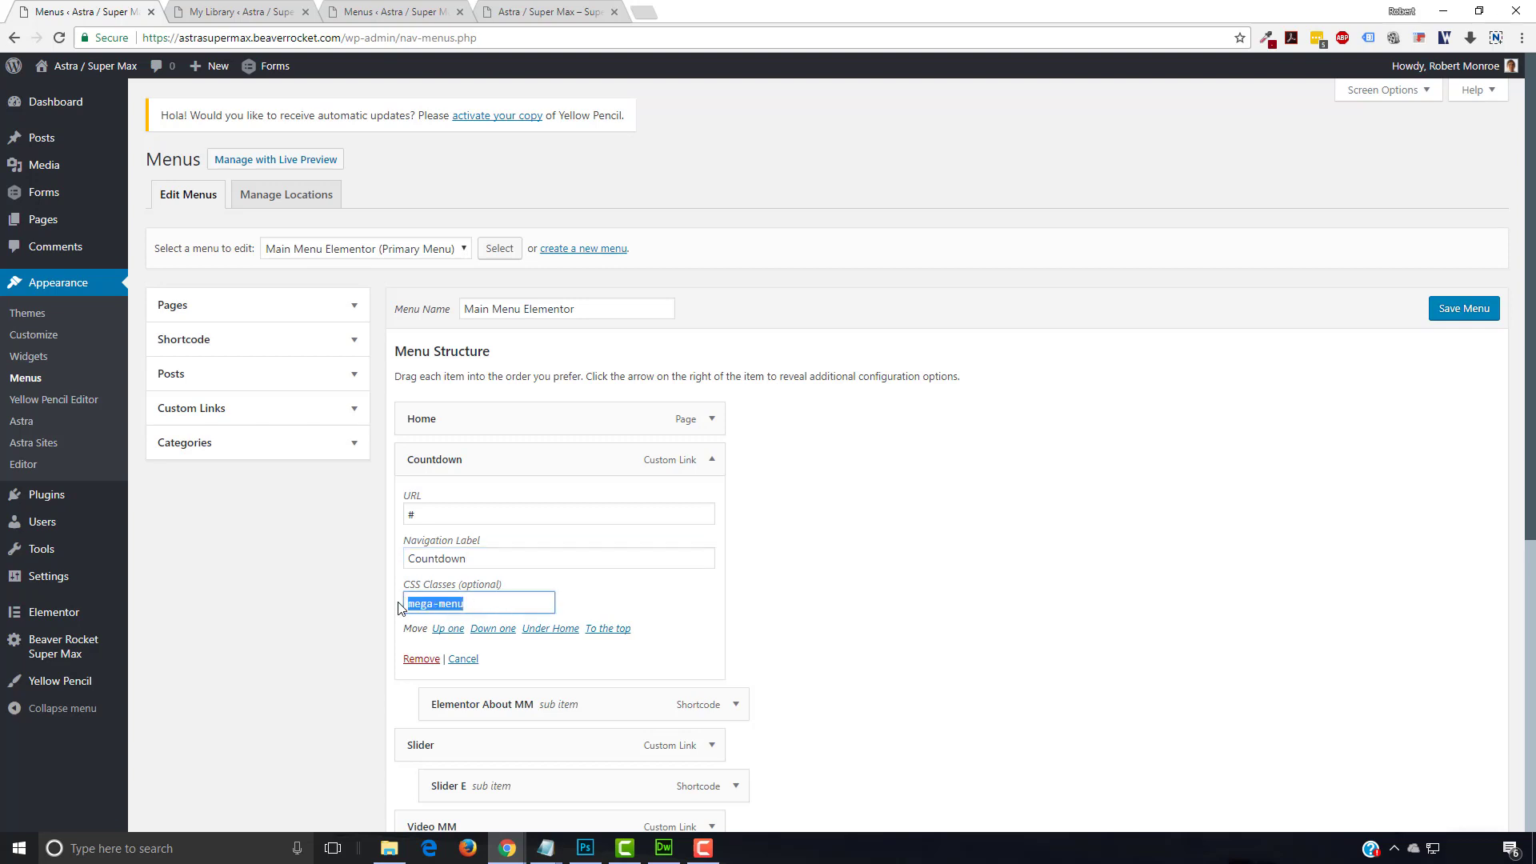
pyautogui.click(416, 623)
pyautogui.moveTo(514, 607); pyautogui.dragTo(401, 608)
pyautogui.click(414, 620)
pyautogui.moveTo(468, 603); pyautogui.dragTo(408, 603)
pyautogui.click(405, 603)
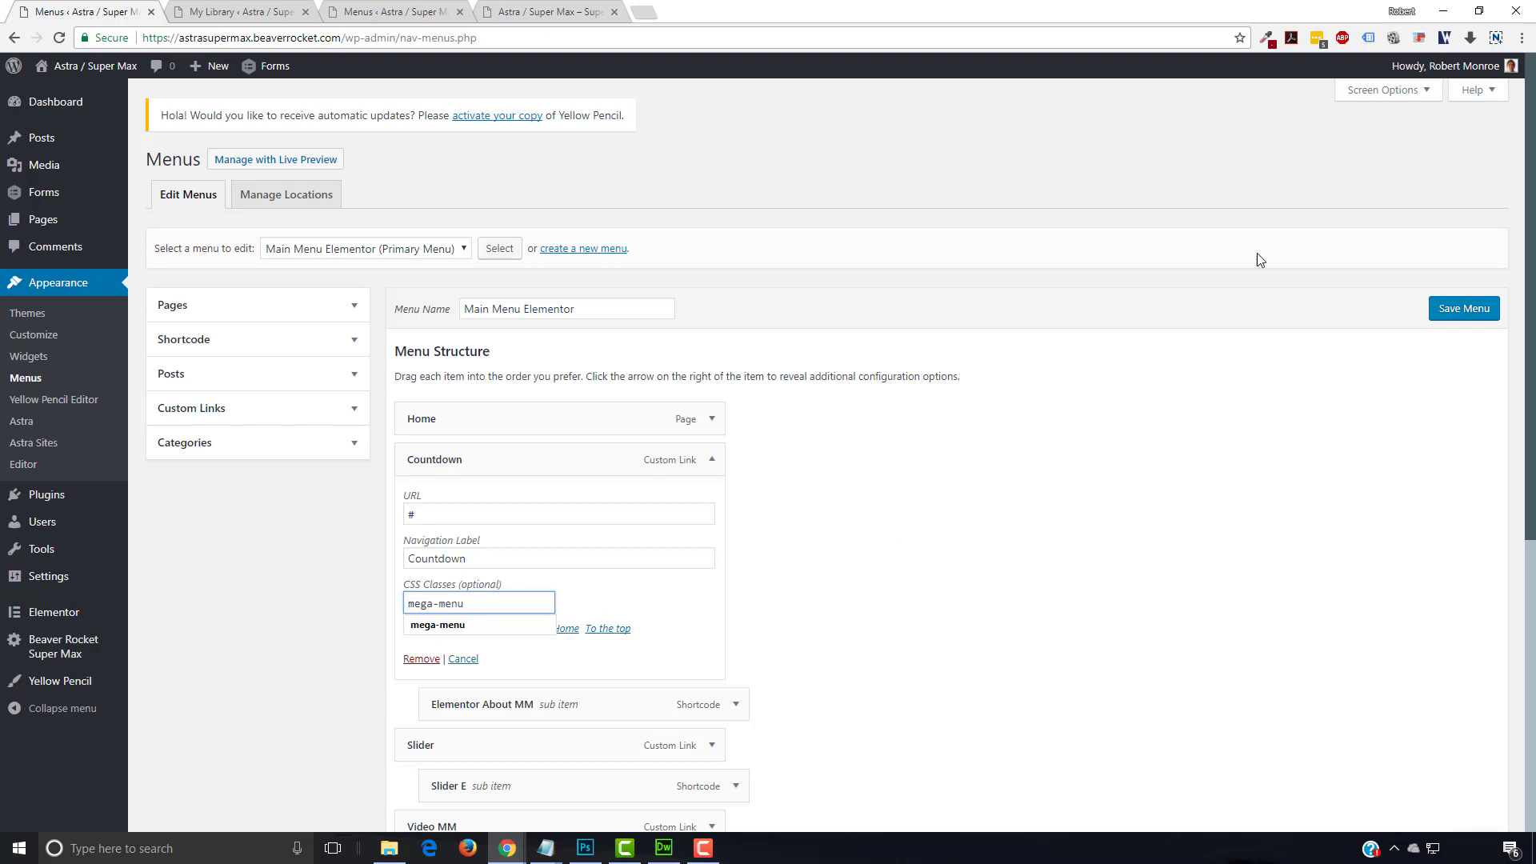
# Step: Confirm CSS Classes is enabled in Screen Options, then collapse the Countdown item
pyautogui.click(1367, 91)
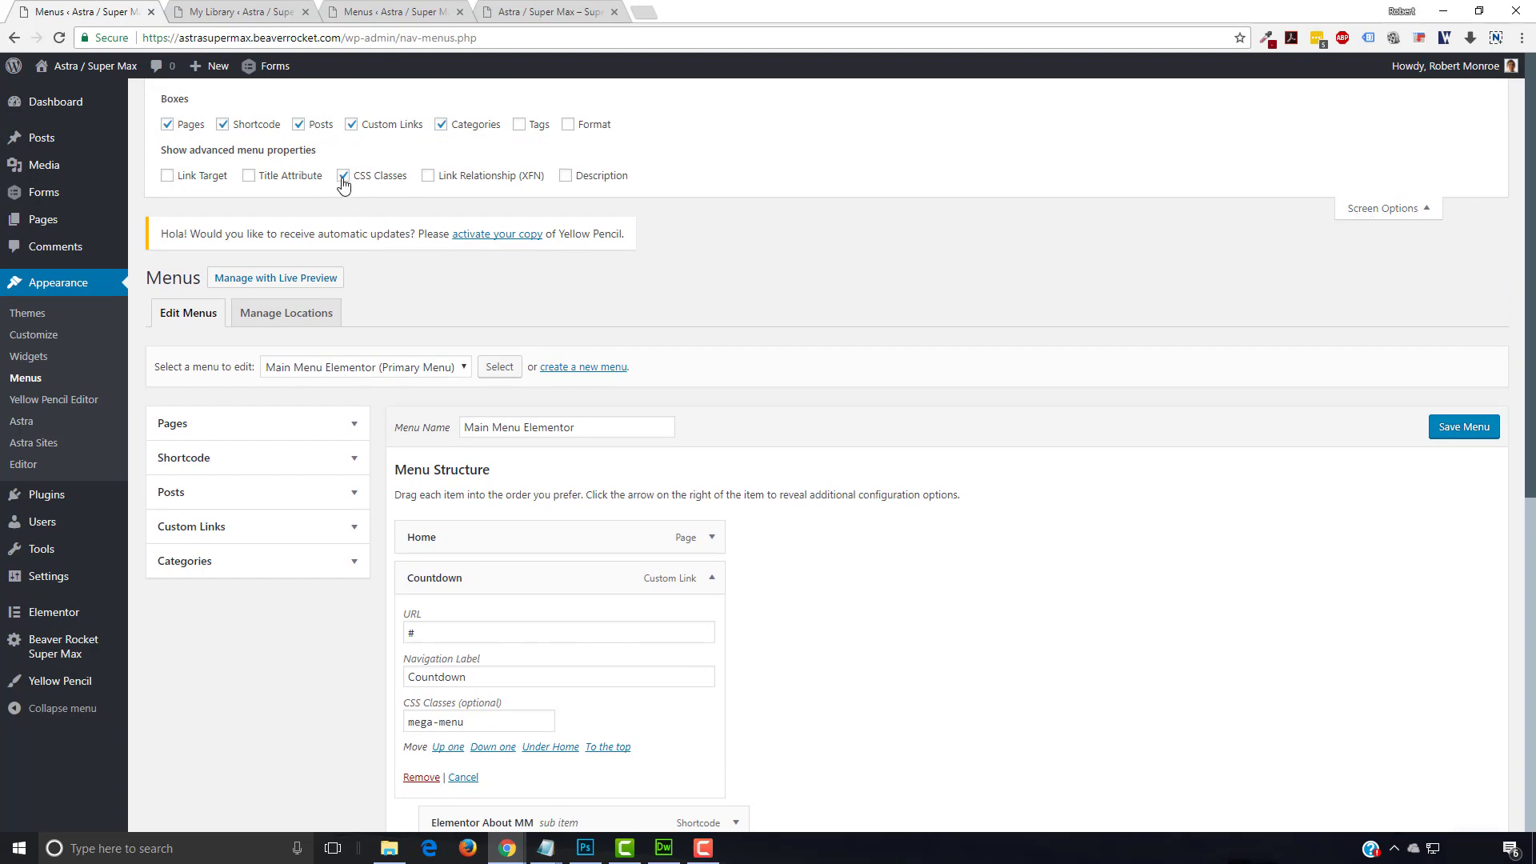
pyautogui.click(1382, 207)
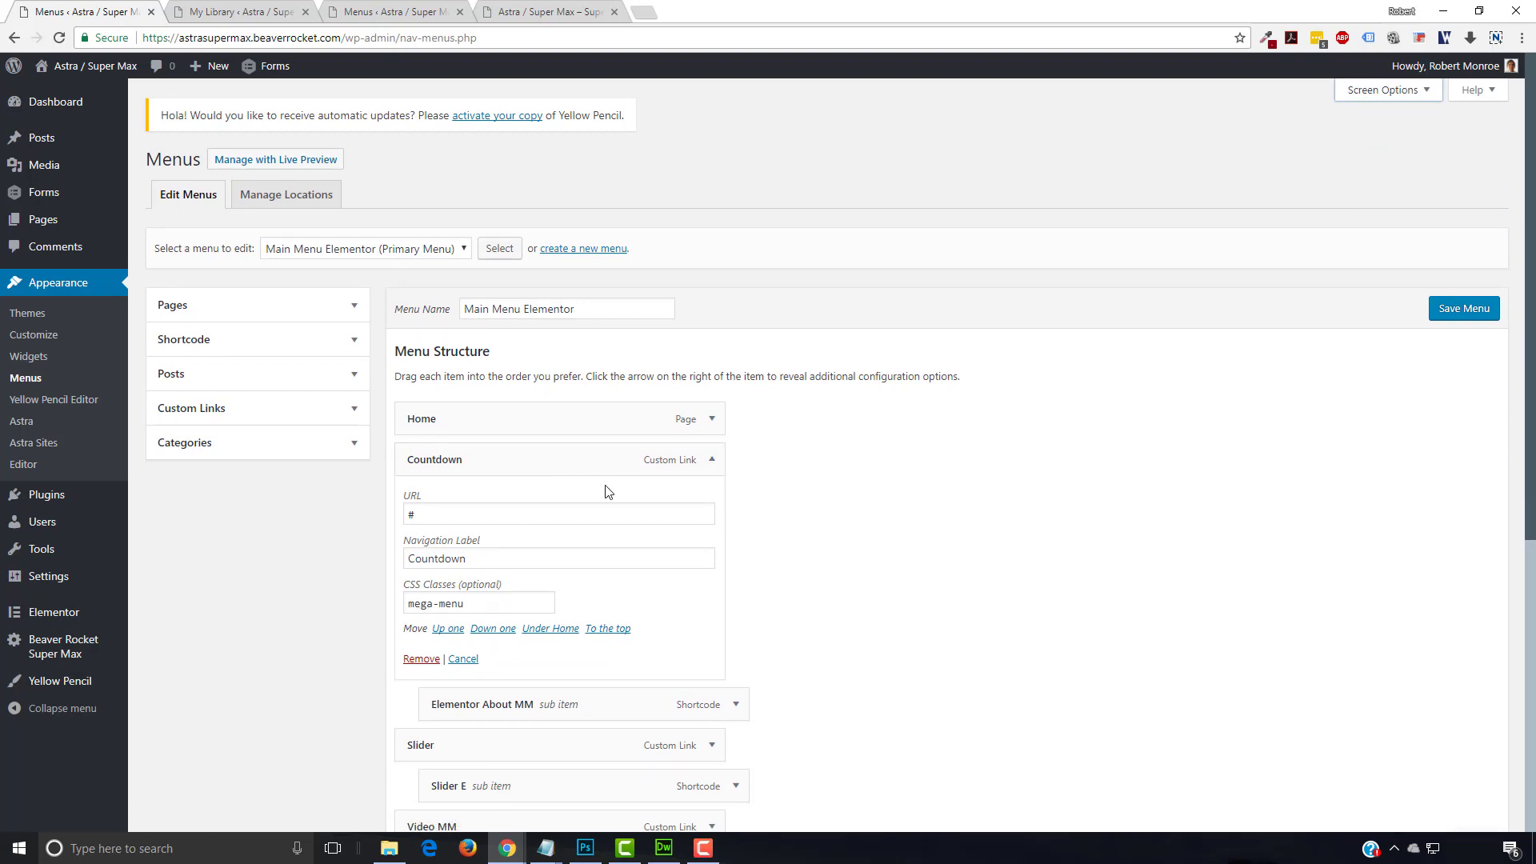
pyautogui.click(707, 464)
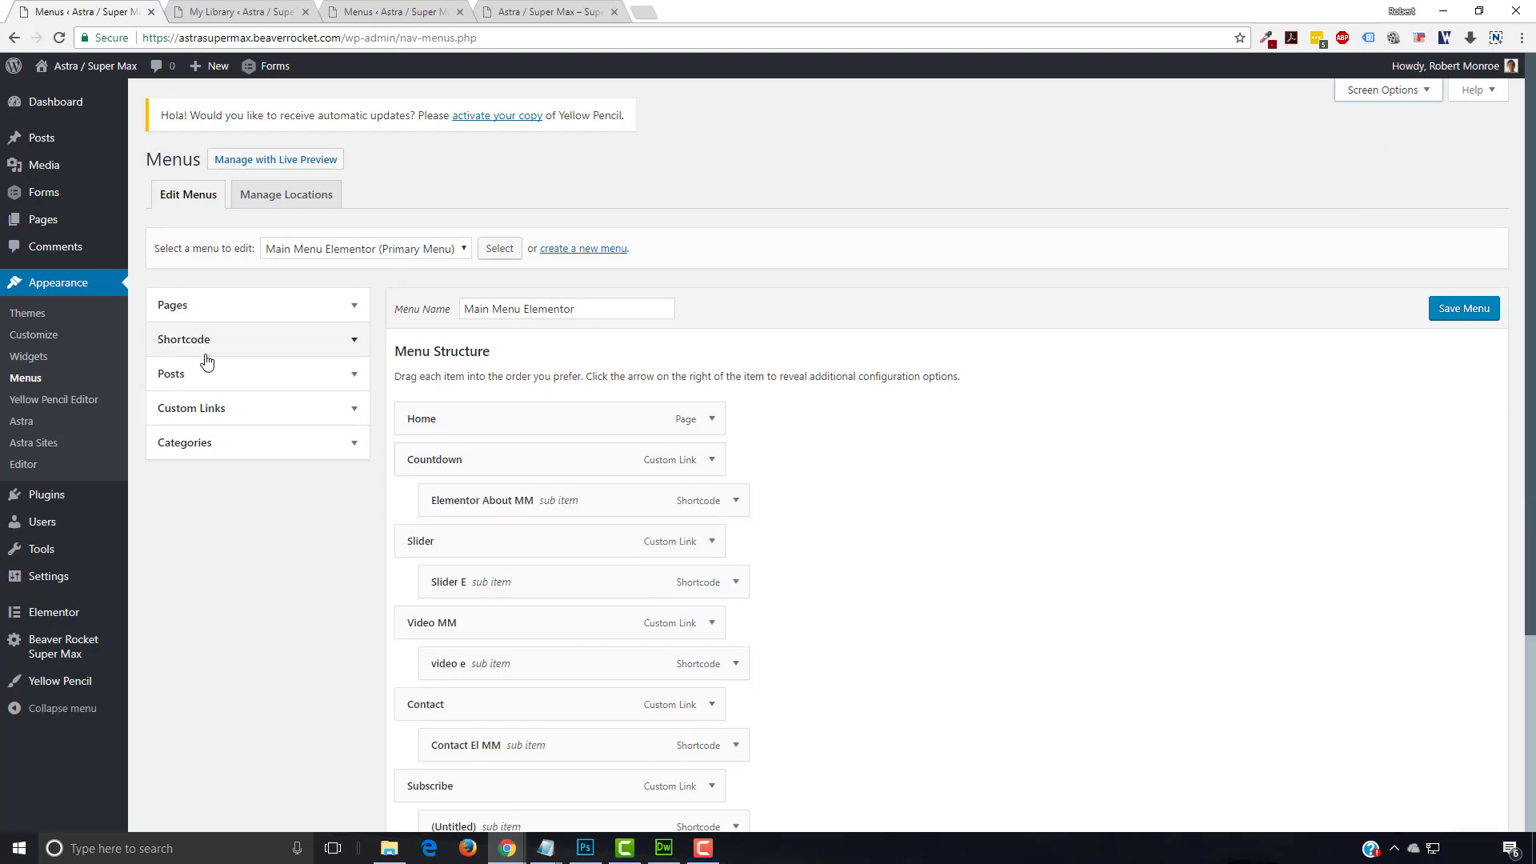
# Step: Open the Shortcode item form and visit its empty content and Title fields
pyautogui.click(262, 345)
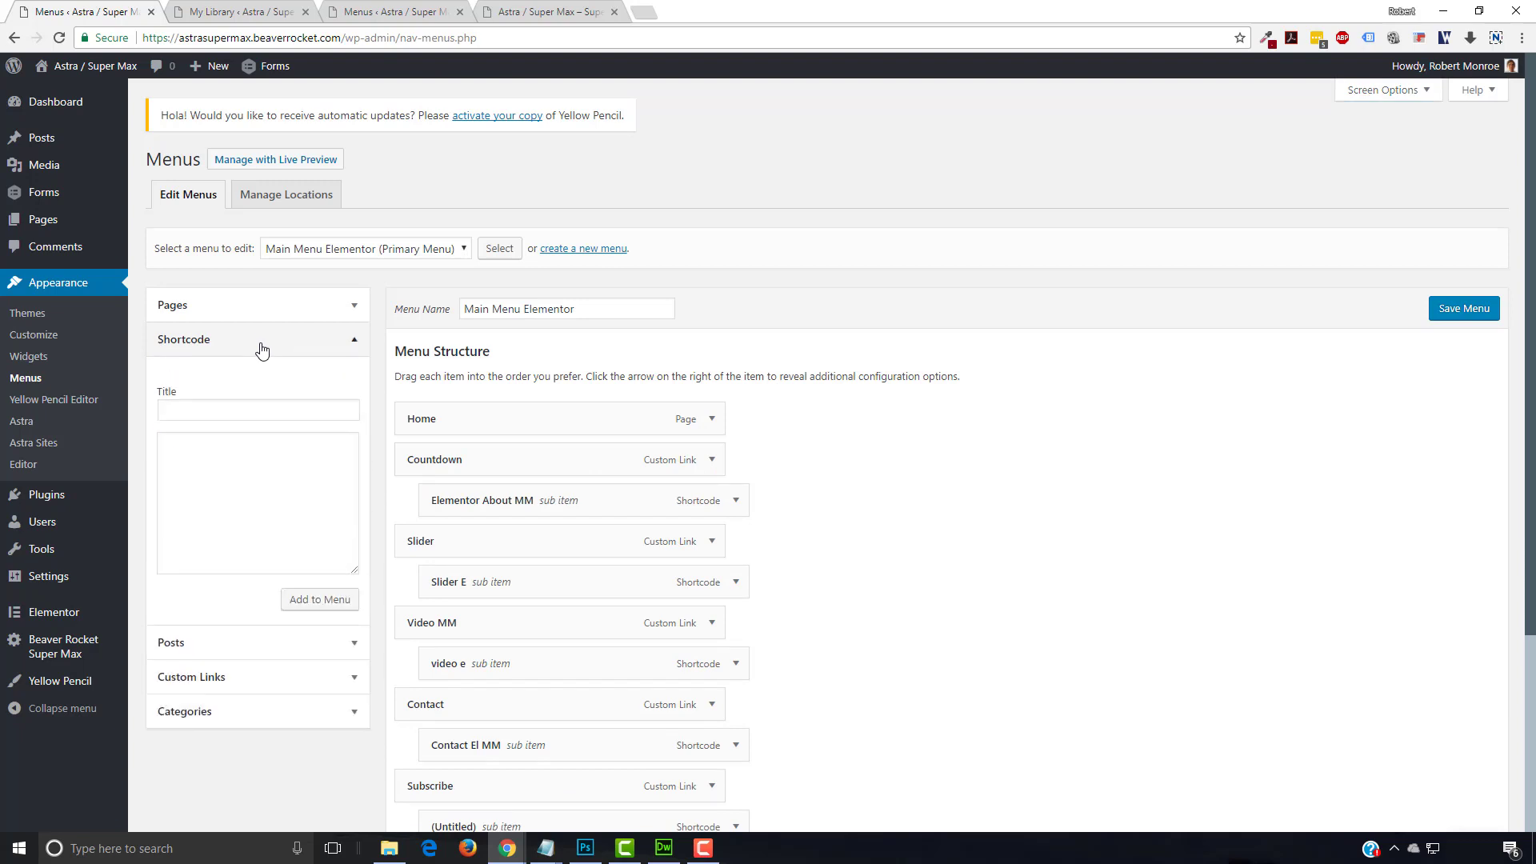
pyautogui.click(226, 480)
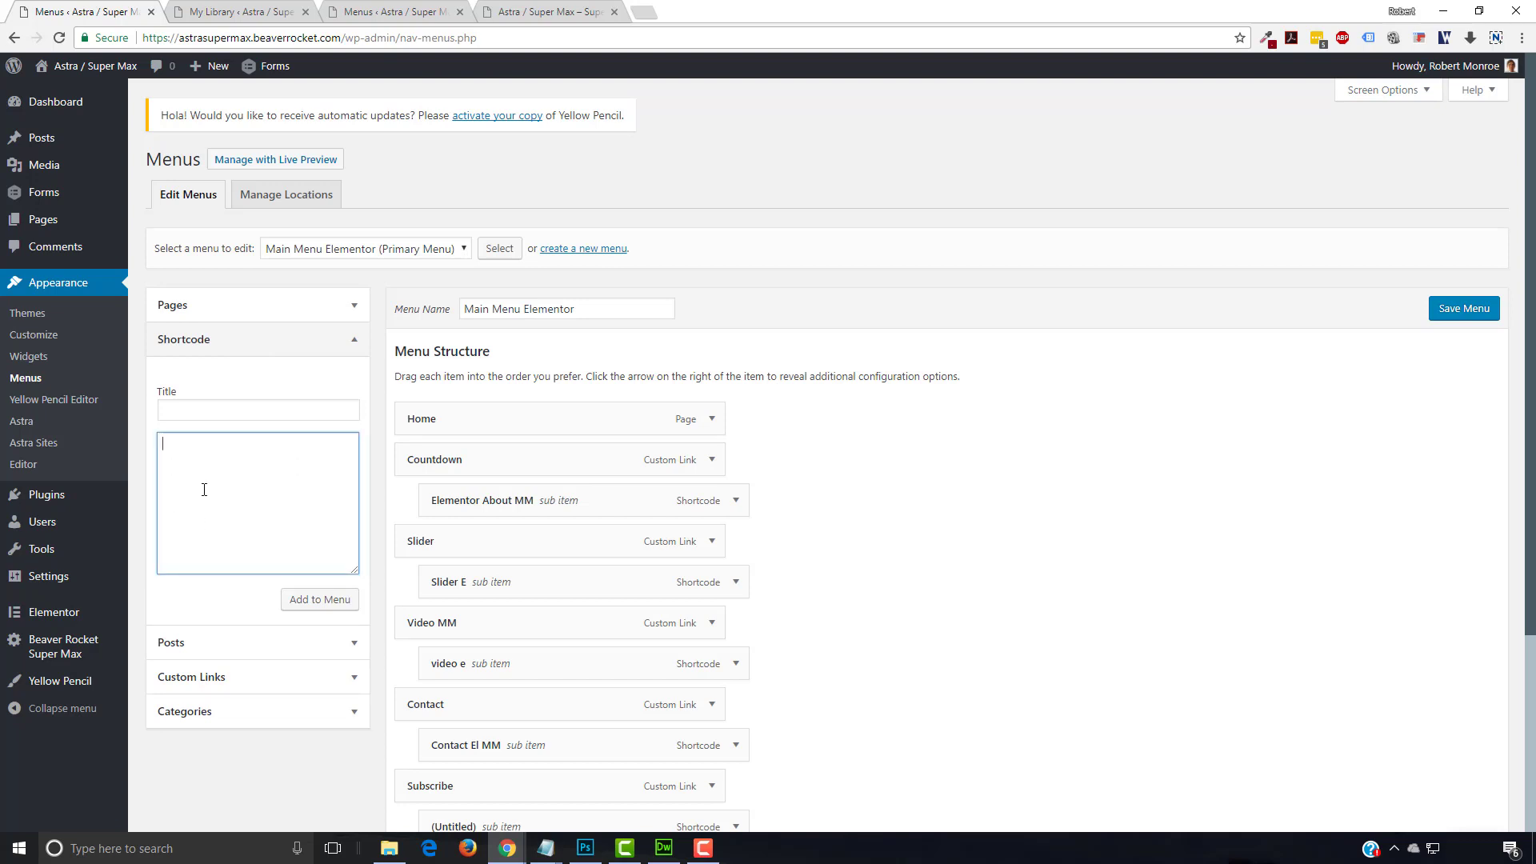
pyautogui.click(200, 409)
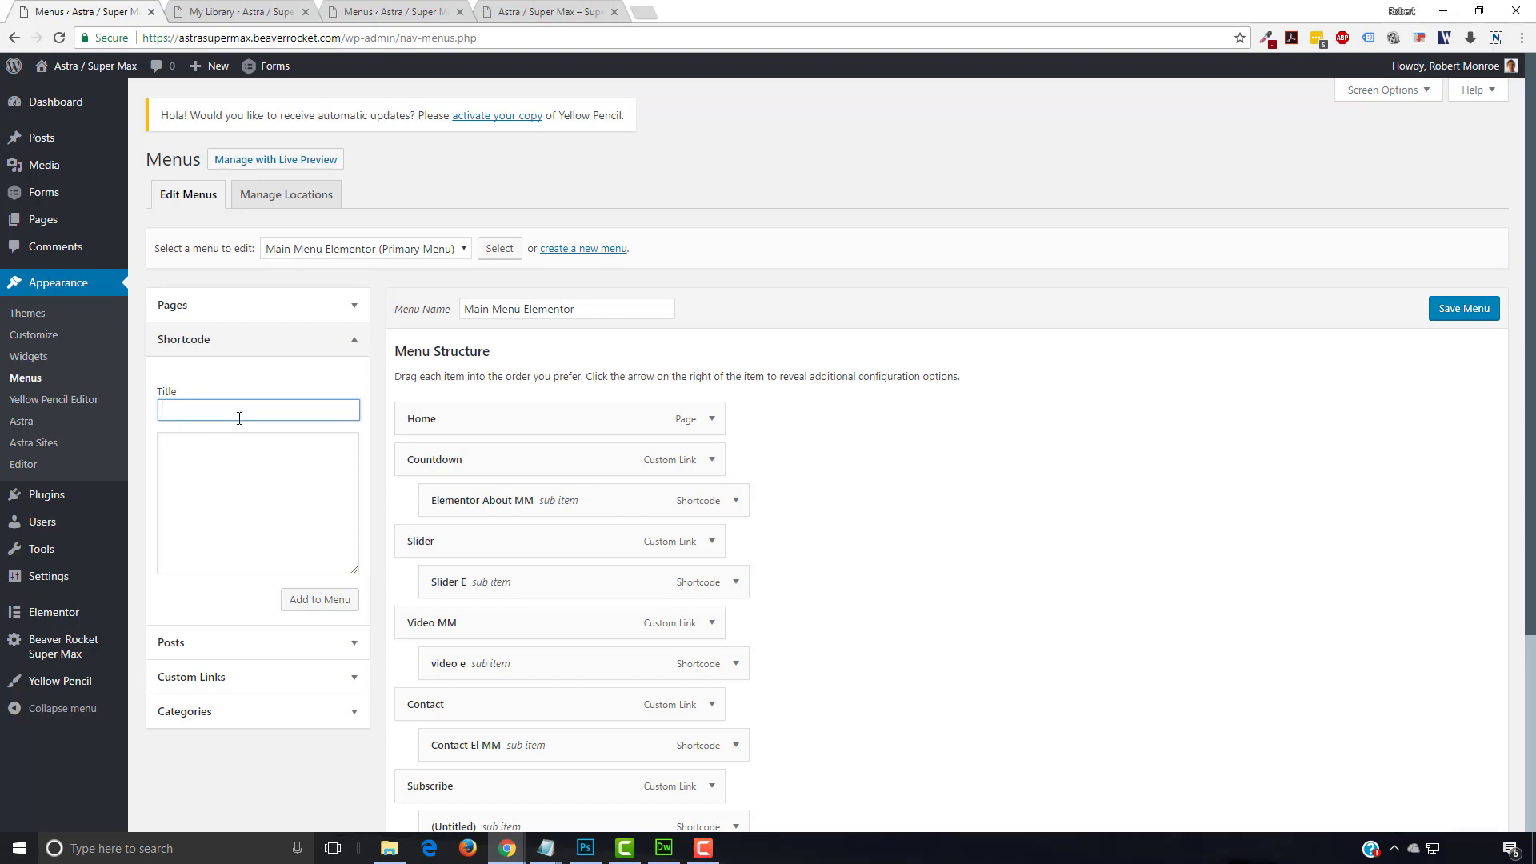
pyautogui.click(223, 490)
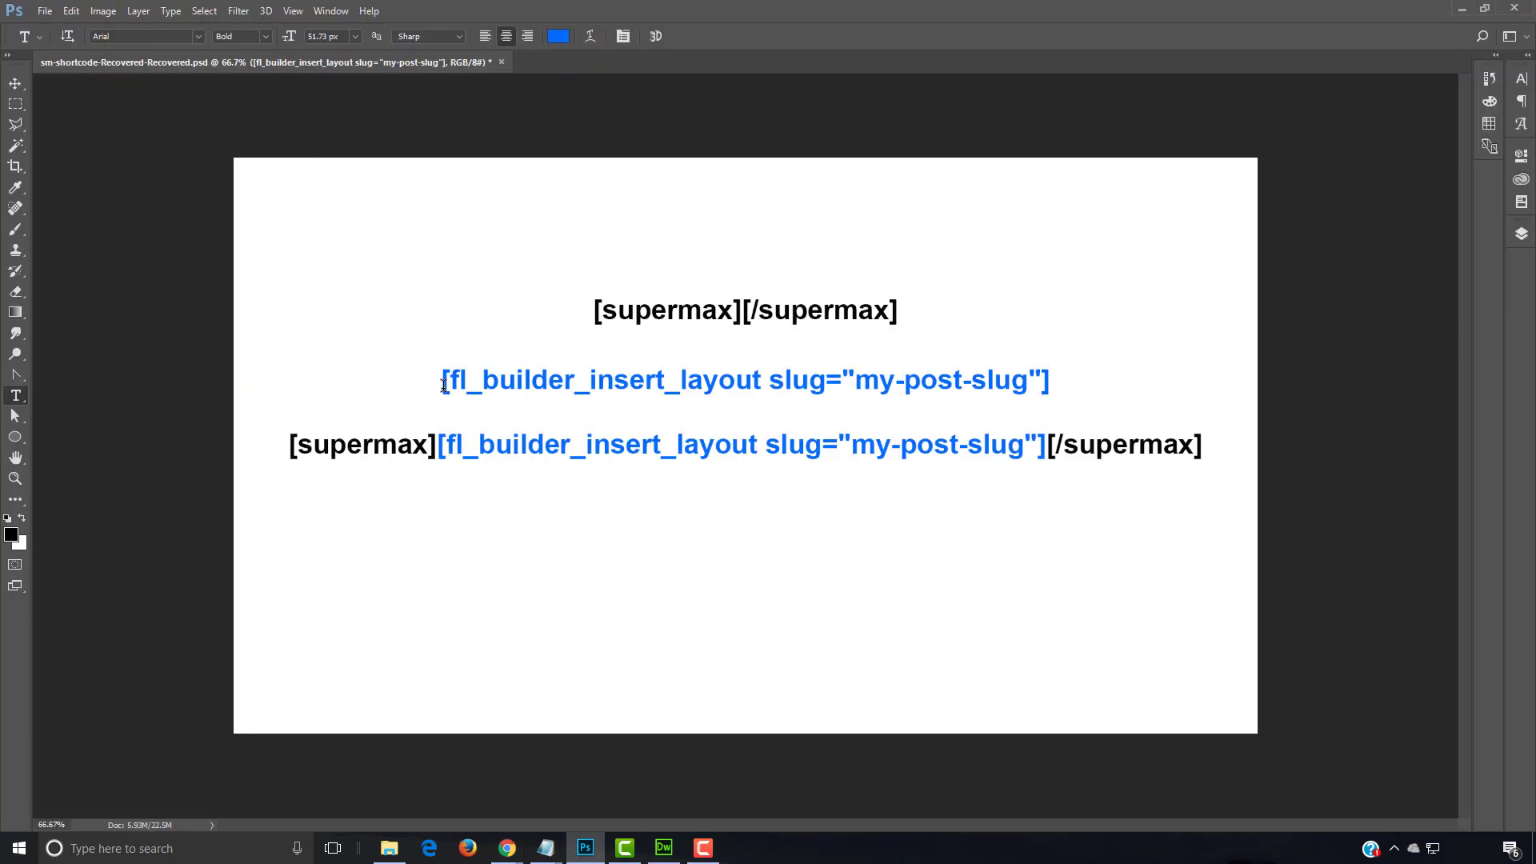
# Step: Highlight the blue fl_builder_insert_layout line and the [supermax] wrapper line in the reference graphic
pyautogui.click(445, 381)
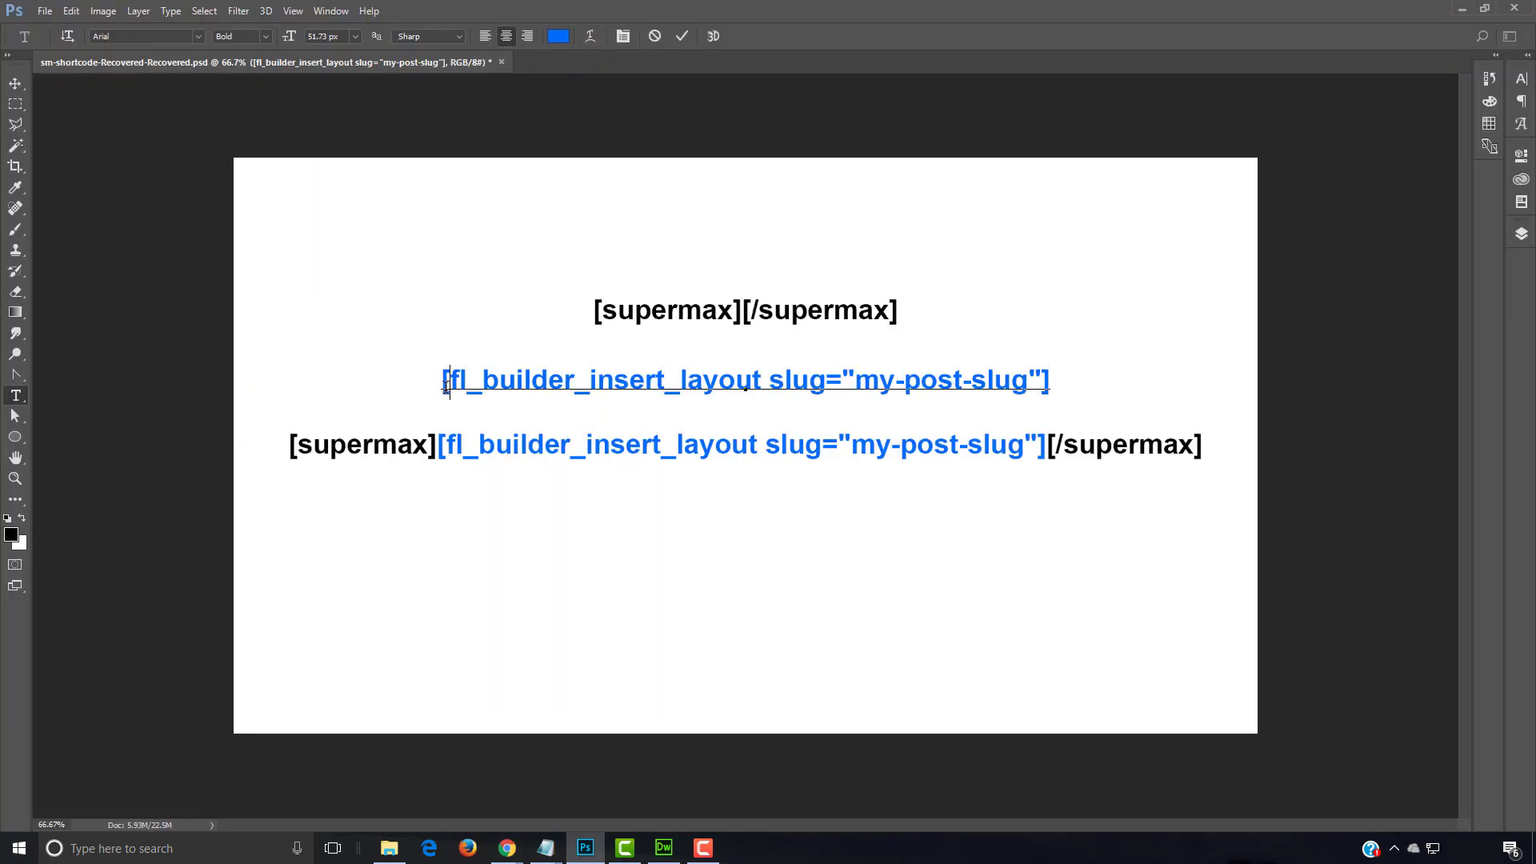
pyautogui.hotkey('ctrl', 'a')
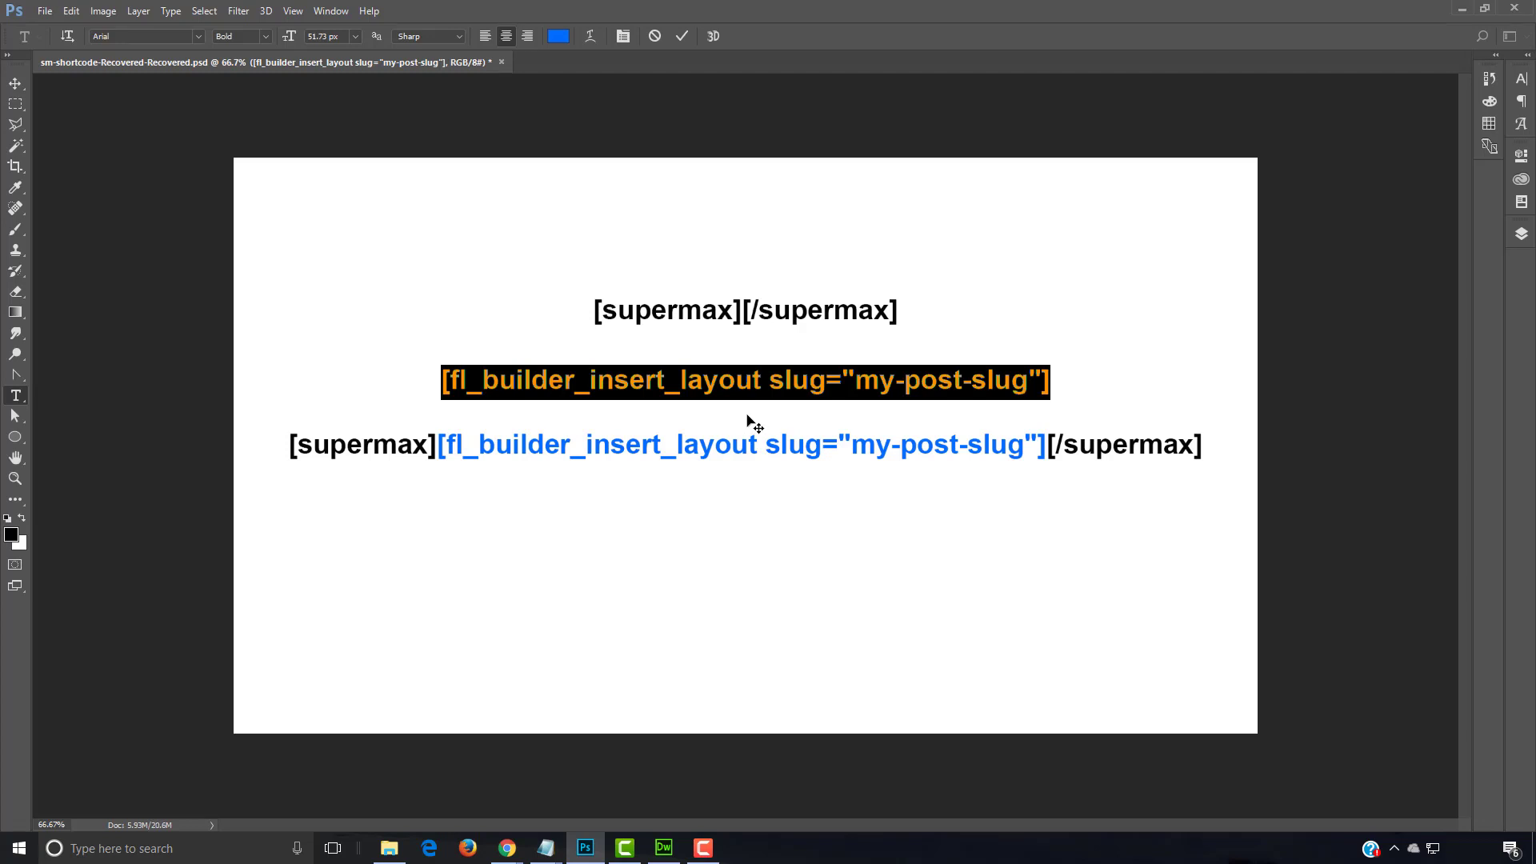
pyautogui.click(546, 387)
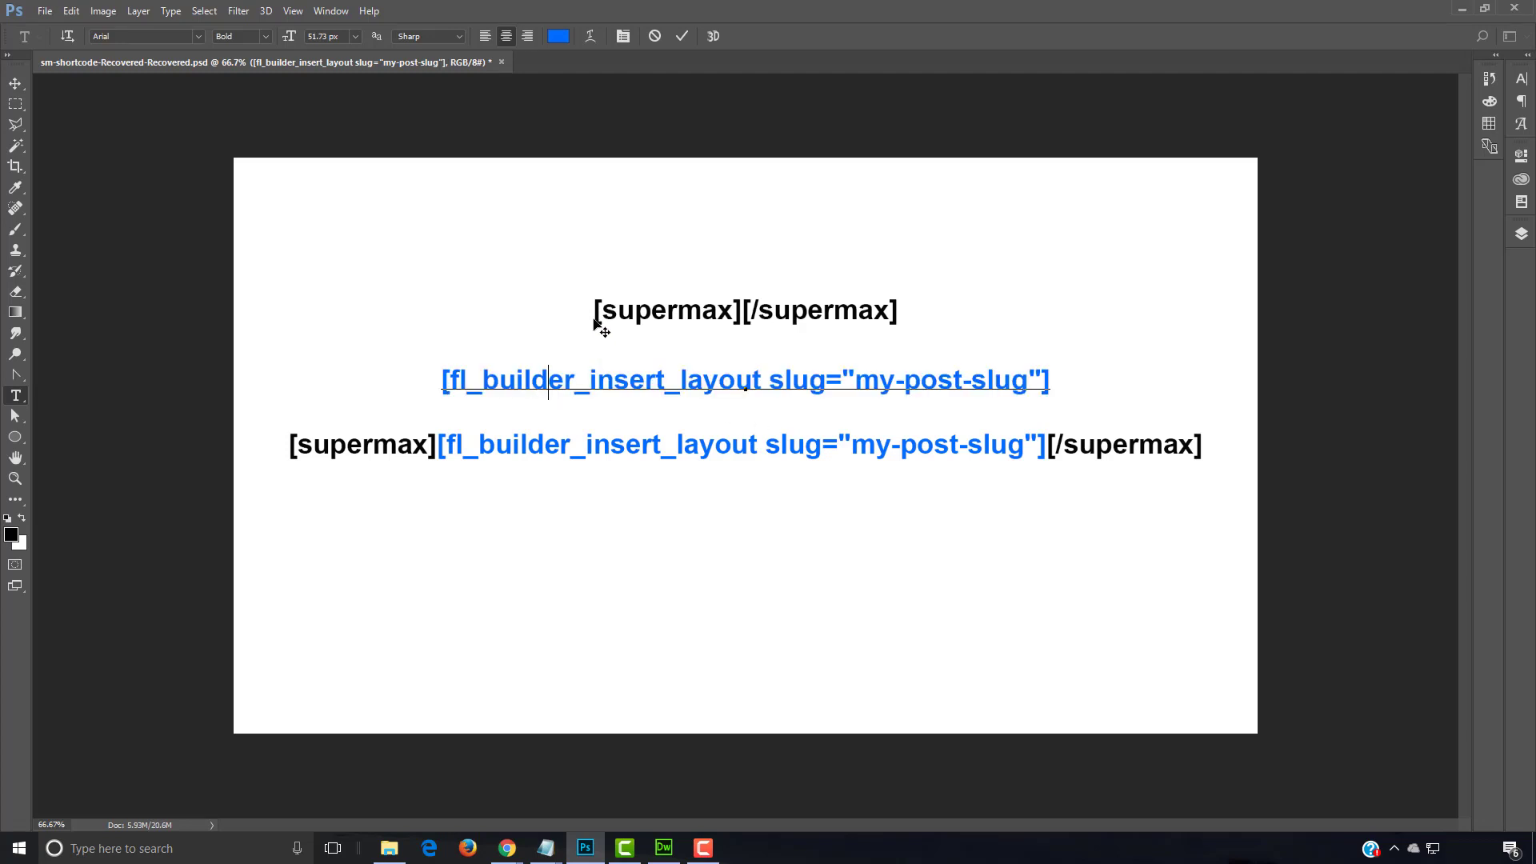
pyautogui.hotkey('ctrl', 'Return')
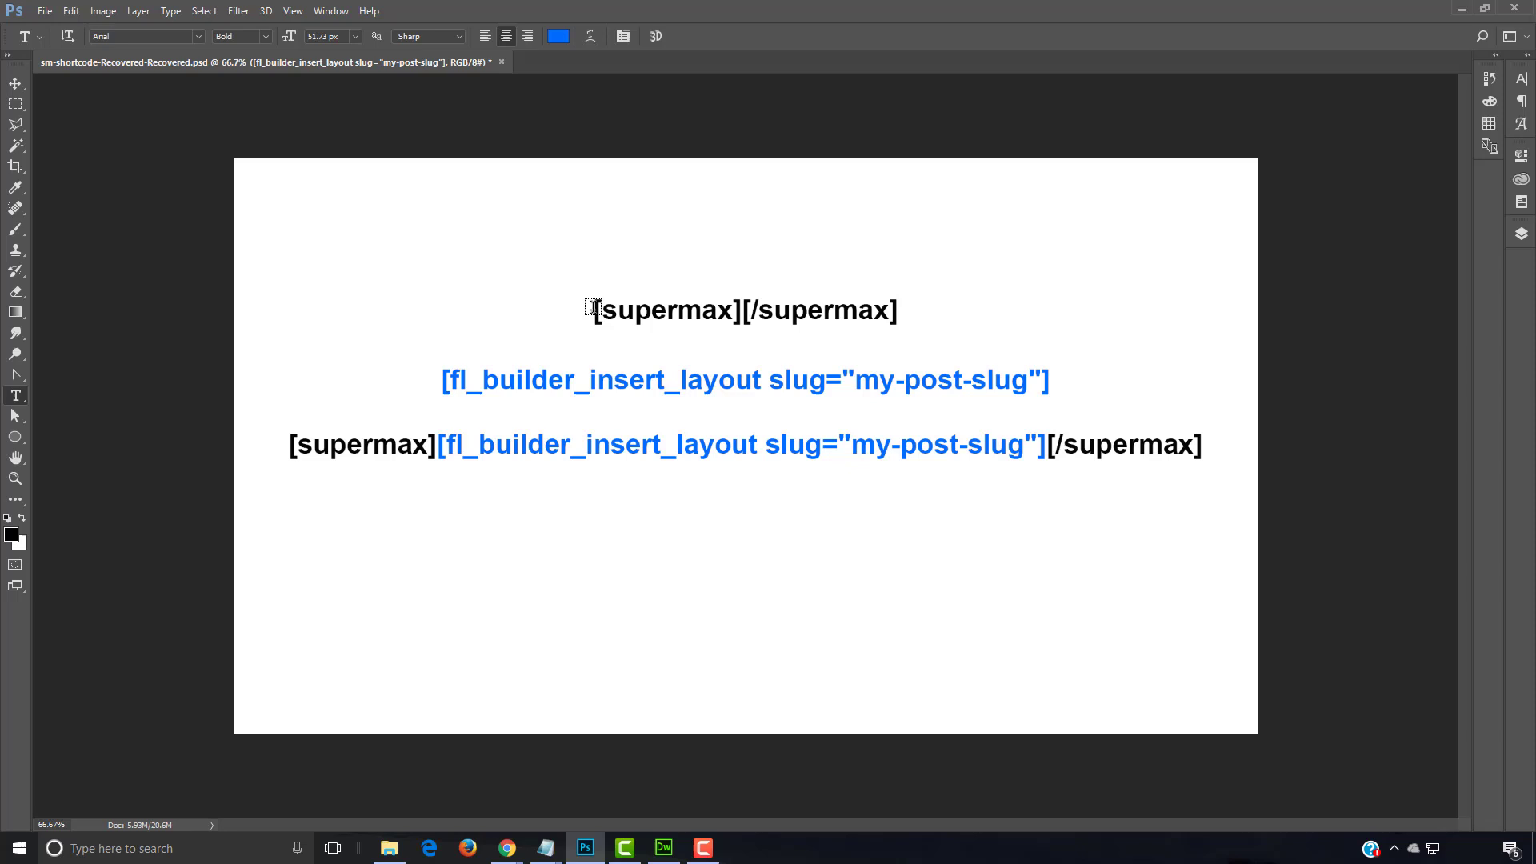
pyautogui.click(595, 309)
pyautogui.hotkey('ctrl', 'a')
pyautogui.hotkey('ctrl', 'Return')
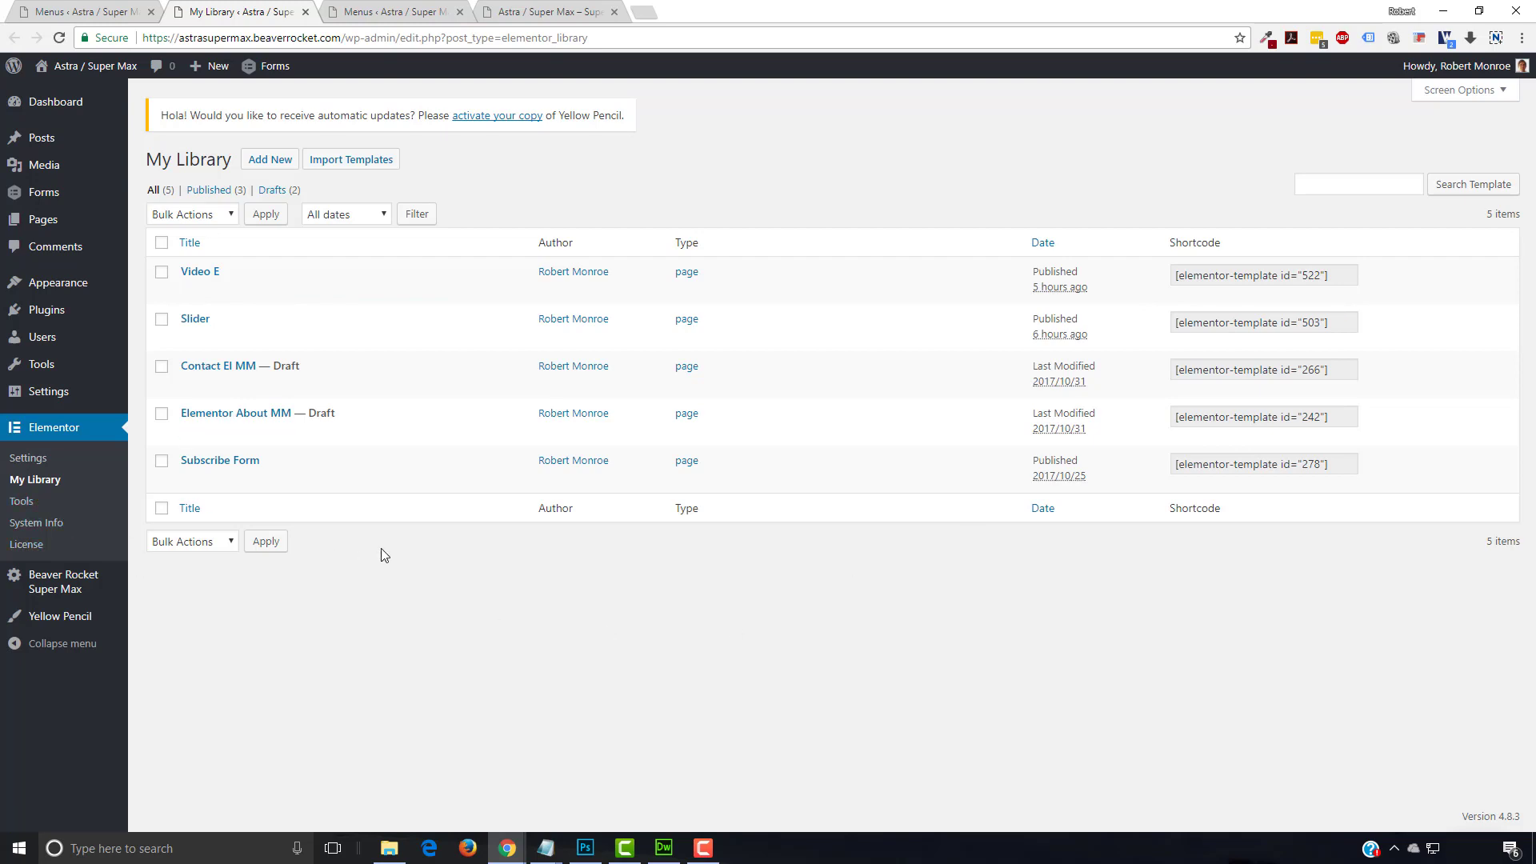
# Step: Go from the Elementor My Library list back to the Menus editor
pyautogui.hotkey('ctrl', 'shift', 'Tab')
# Step: Paste the [supermax]-wrapped fl_builder_insert_layout shortcode and title the item My Builder Template
pyautogui.click(172, 466)
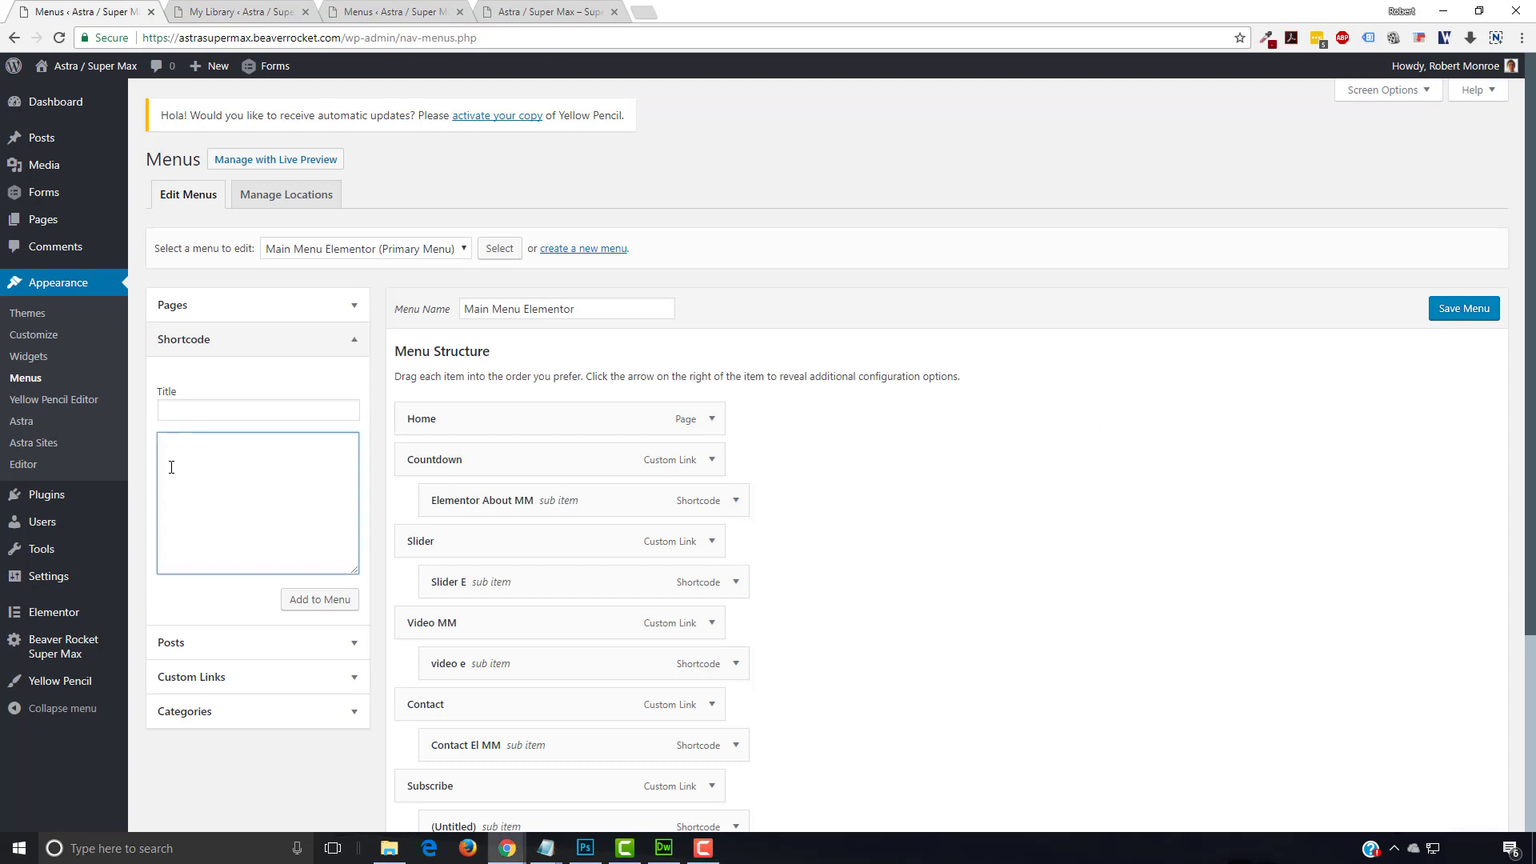
pyautogui.write('[supermax][fl_builder_insert_layout slug="my-post-slug"][/supermax]')
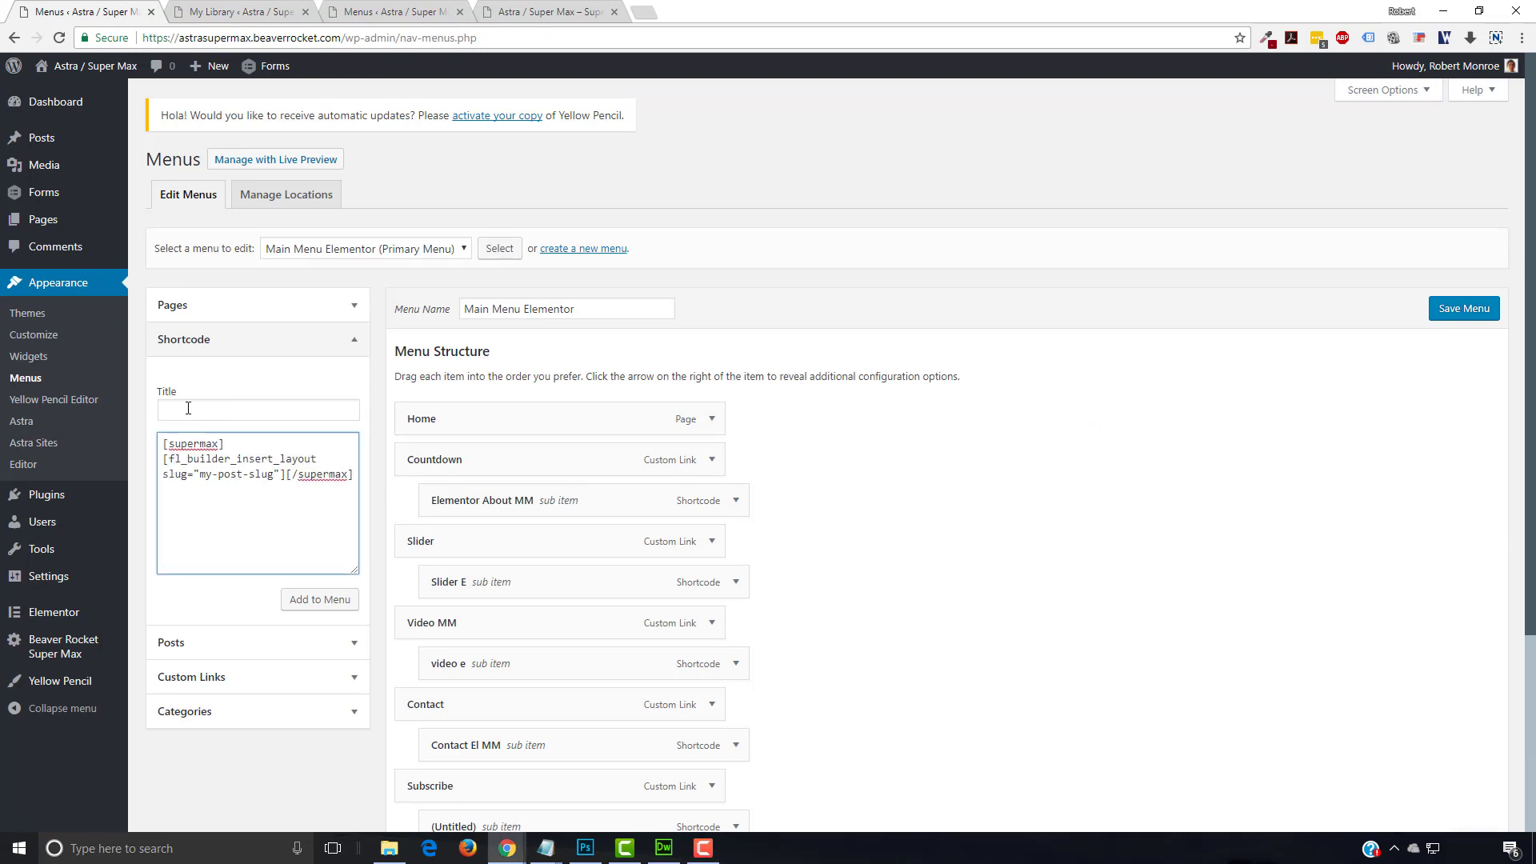
pyautogui.click(187, 408)
pyautogui.write('M')
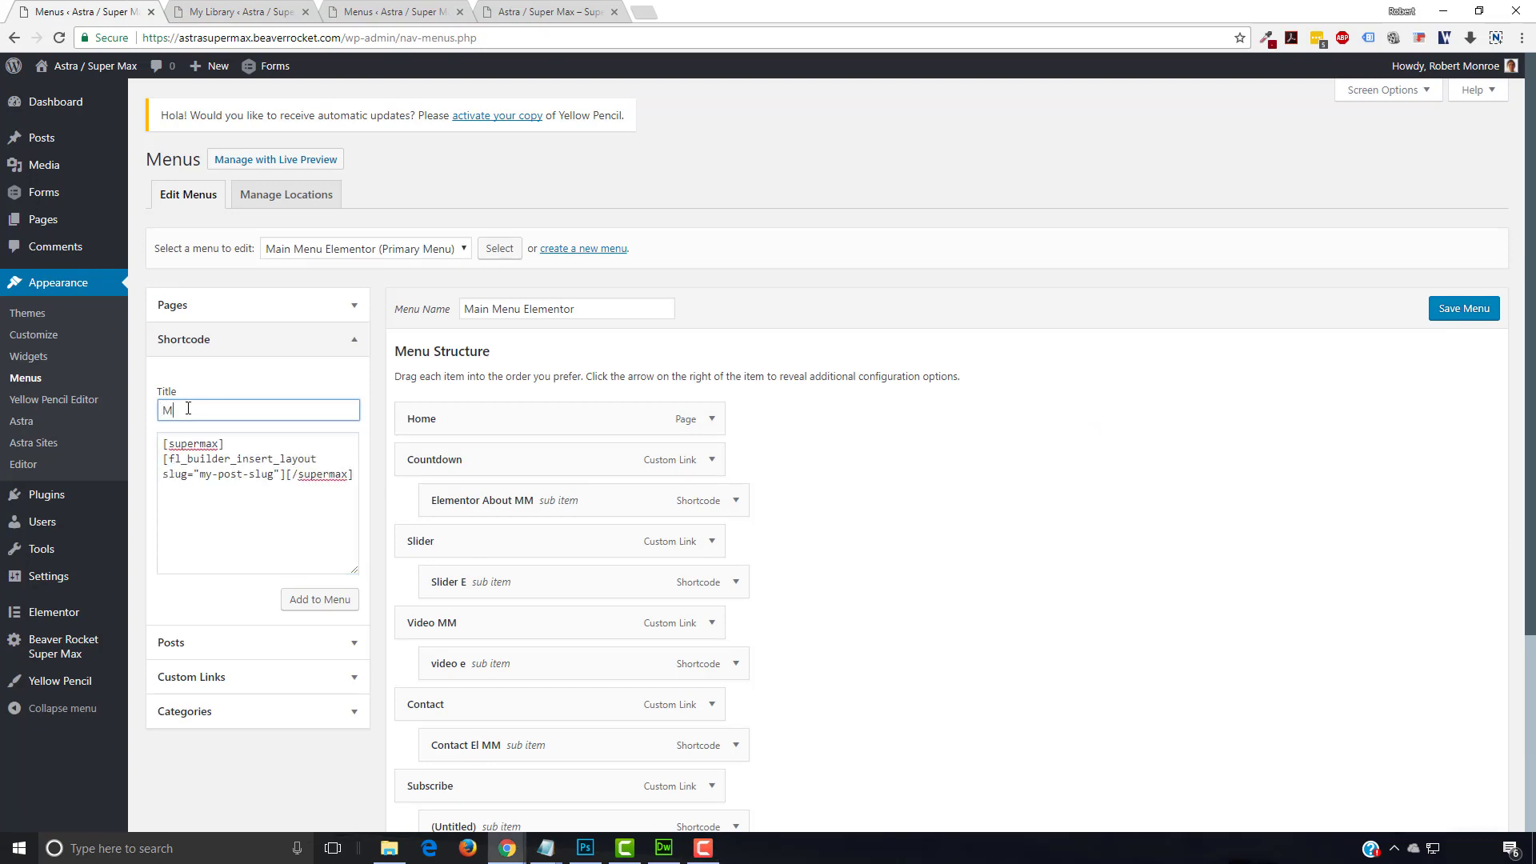
pyautogui.write('y Build')
pyautogui.write('er Te')
pyautogui.write('mplate')
pyautogui.click(218, 508)
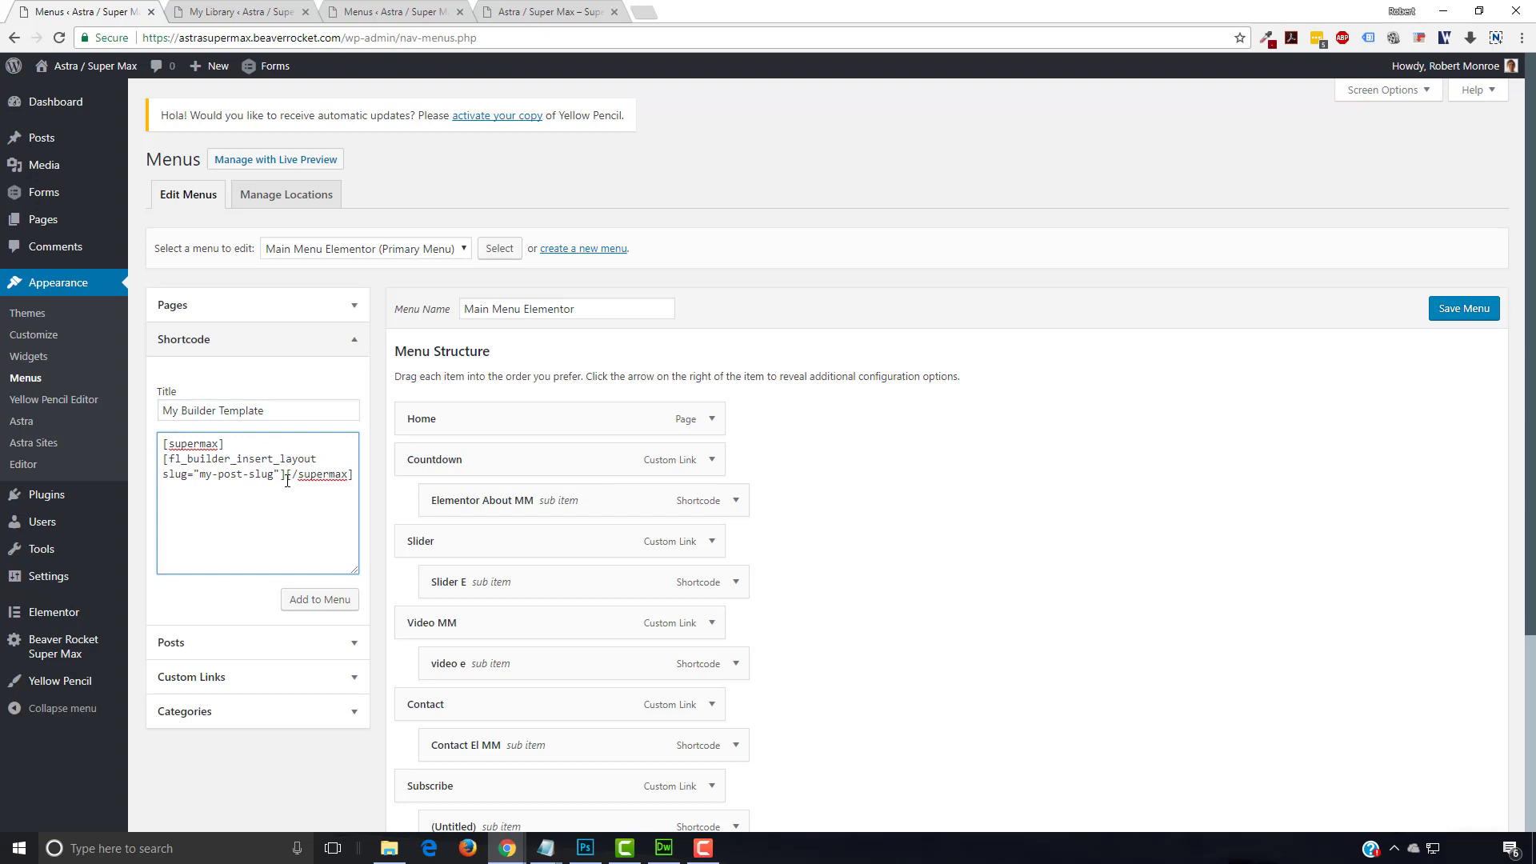
pyautogui.click(508, 849)
# Step: Switch to the Chrome window showing the live Astra / Super Max site
pyautogui.click(555, 791)
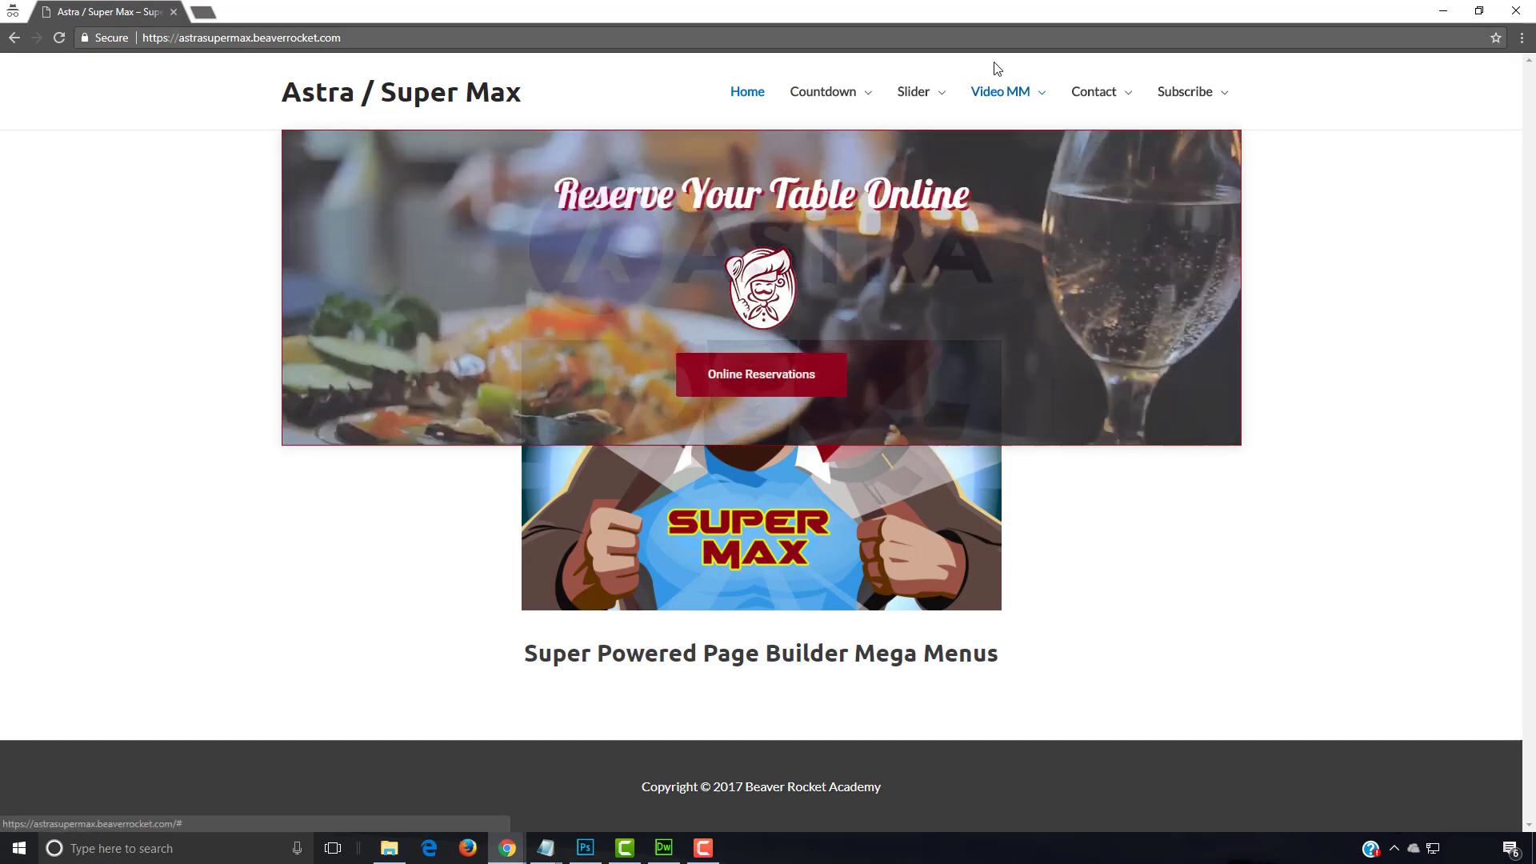
pyautogui.moveTo(1000, 91)
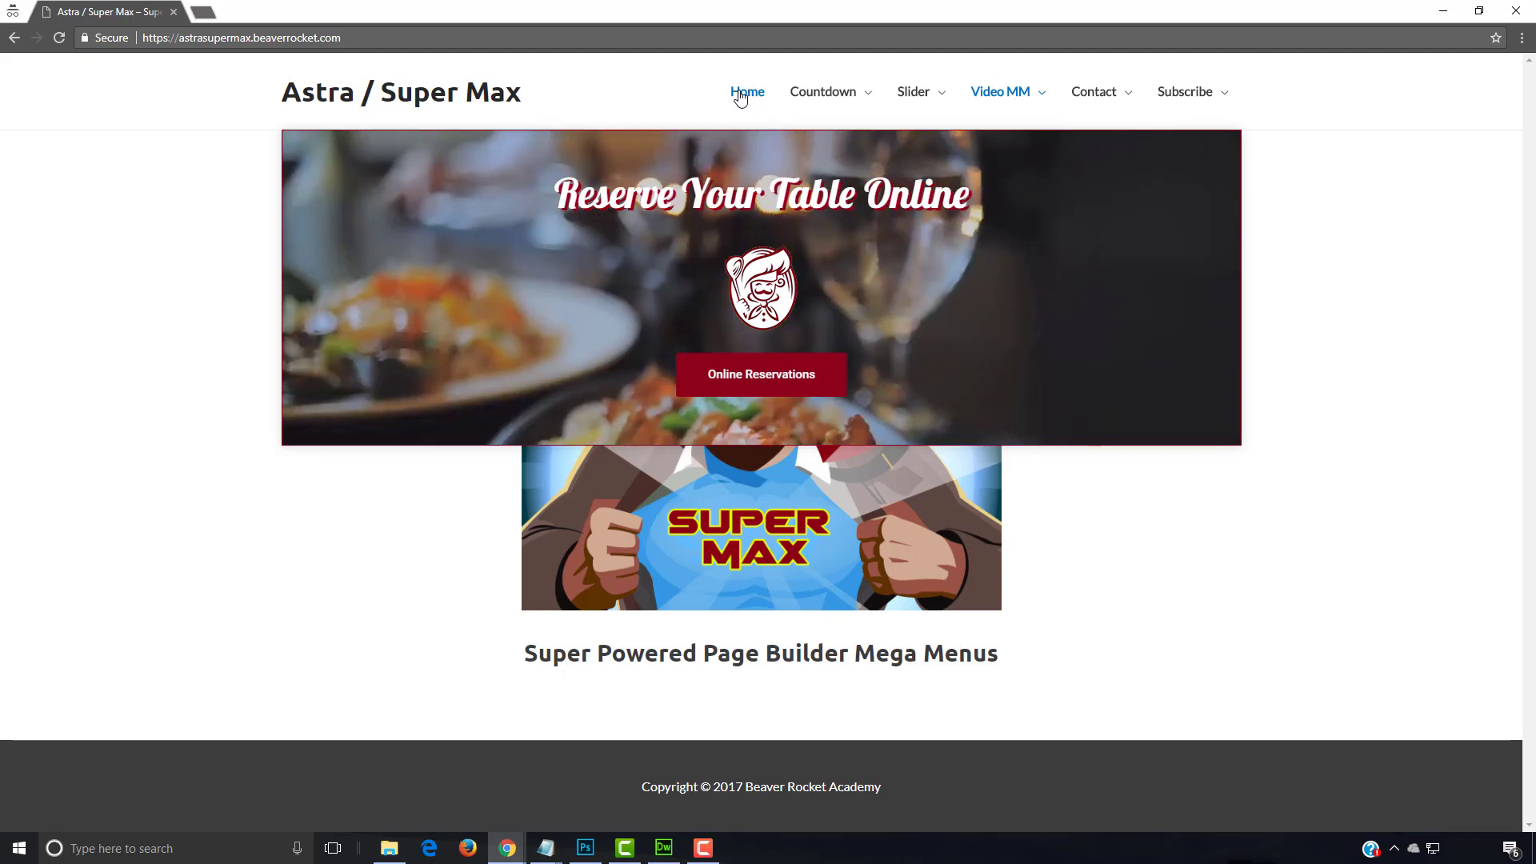
# Step: Reload Home, show the Countdown mega menu's Thanksgiving sale timer, then close it
pyautogui.click(746, 96)
pyautogui.click(840, 96)
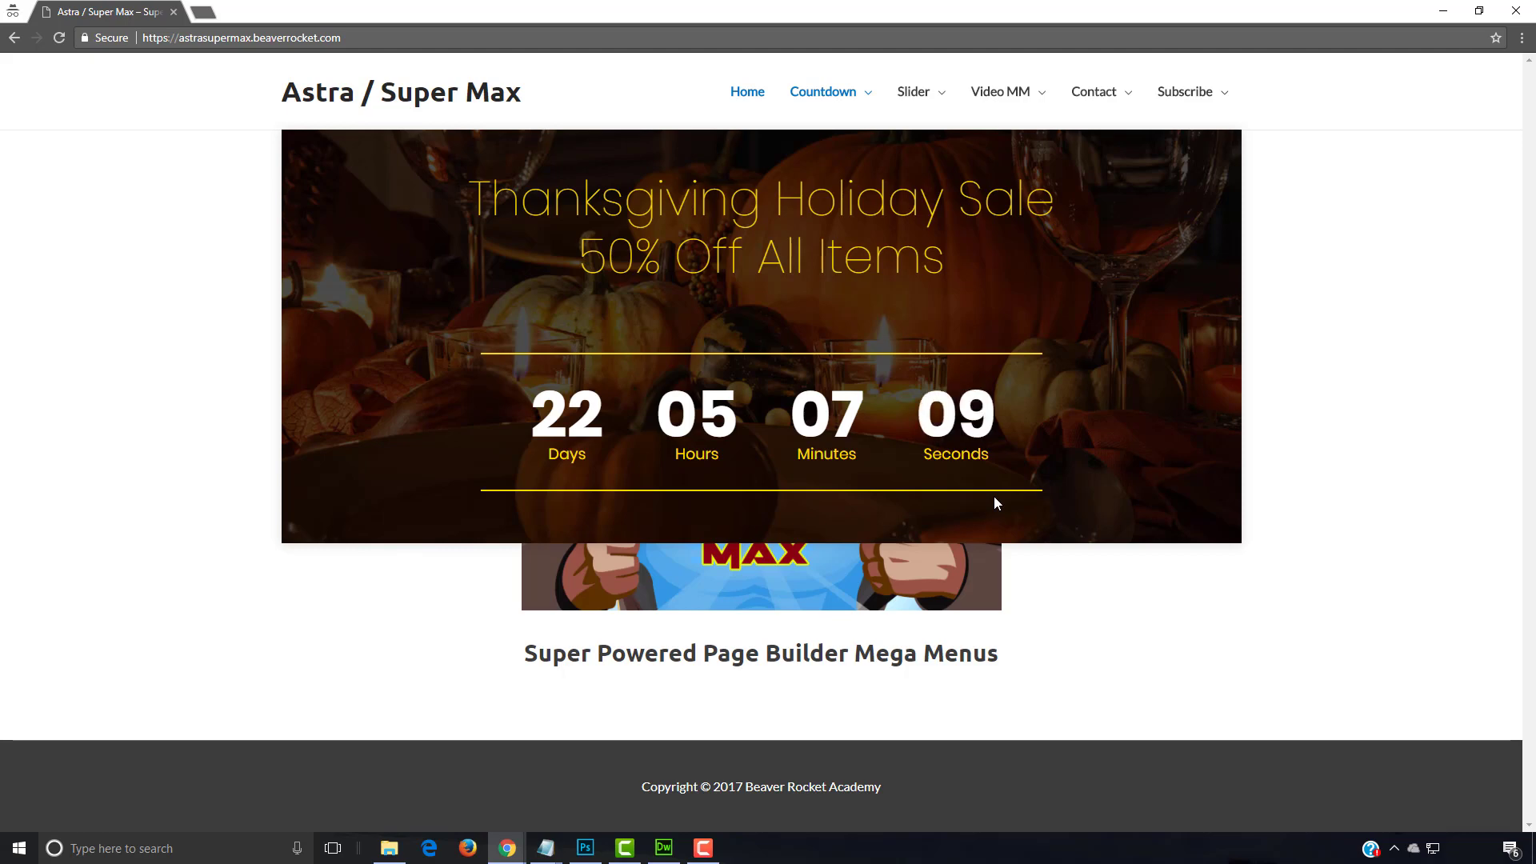
pyautogui.click(1068, 615)
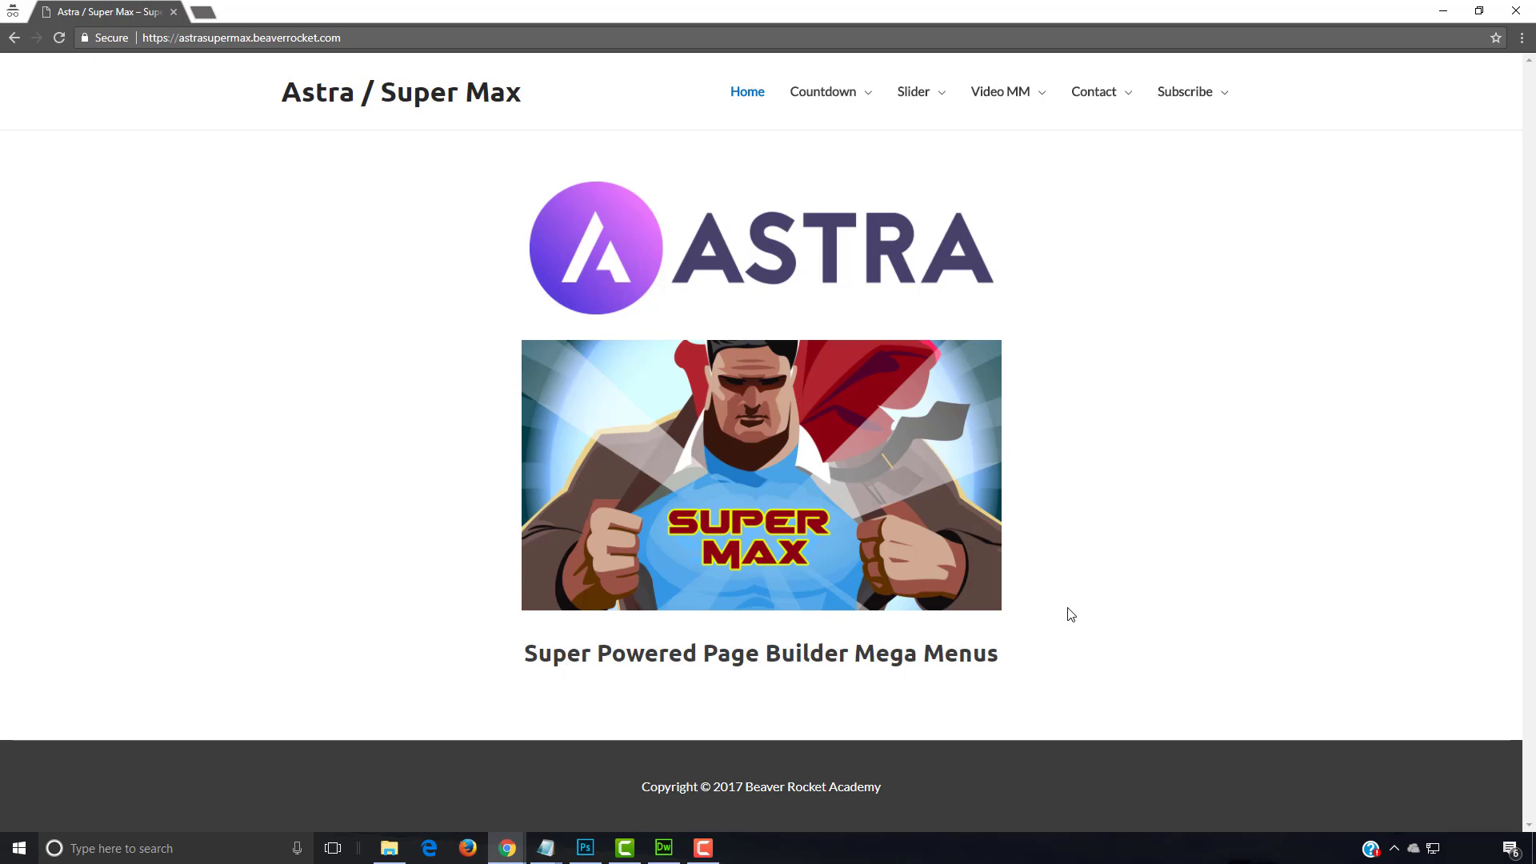